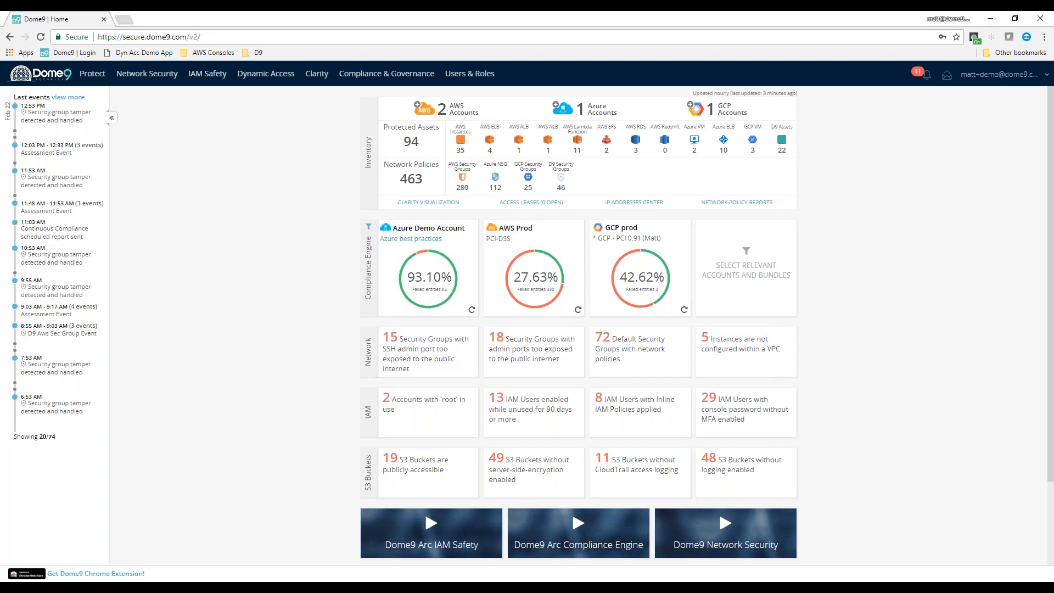
Try assigning the Azure Demo Account with the Dome9 - Azure Sample bundle to the empty Compliance Engine slot, and cancel
{"action": "left_click", "coordinate": [369, 231]}
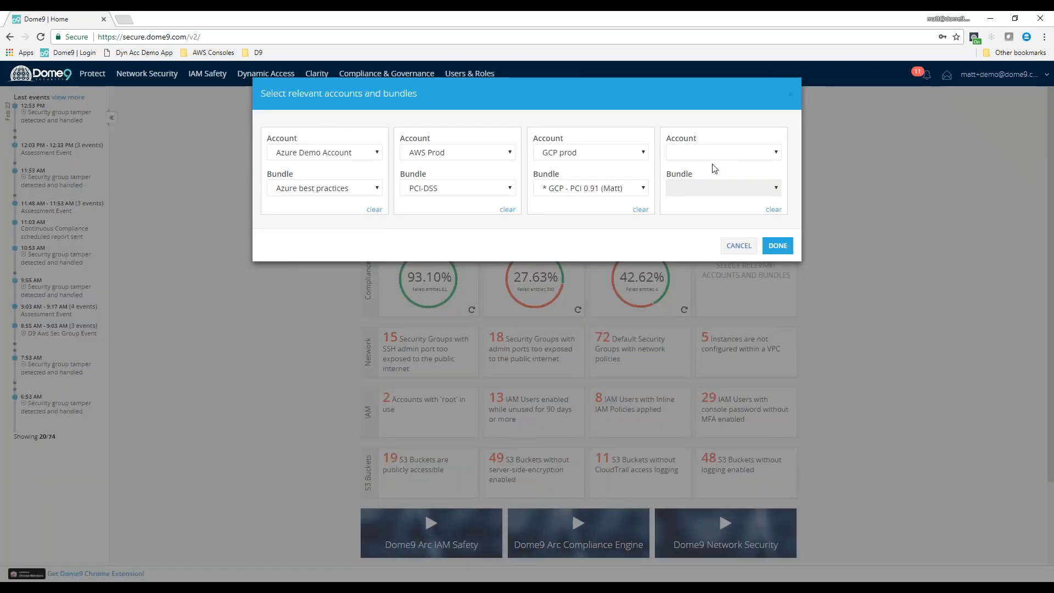
{"action": "left_click", "coordinate": [731, 153]}
{"action": "left_click", "coordinate": [743, 224]}
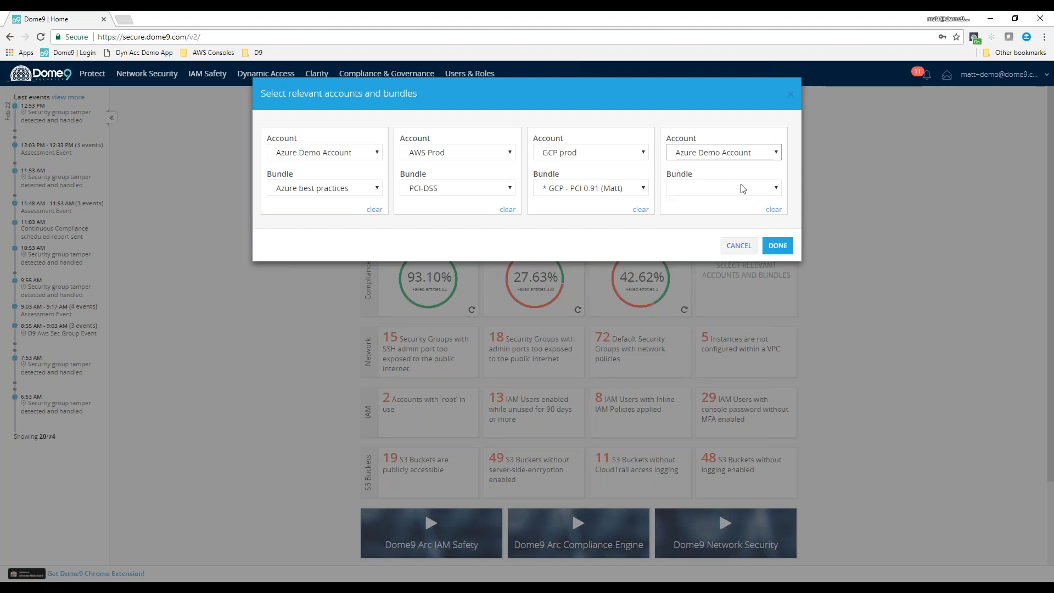
{"action": "left_click", "coordinate": [743, 189]}
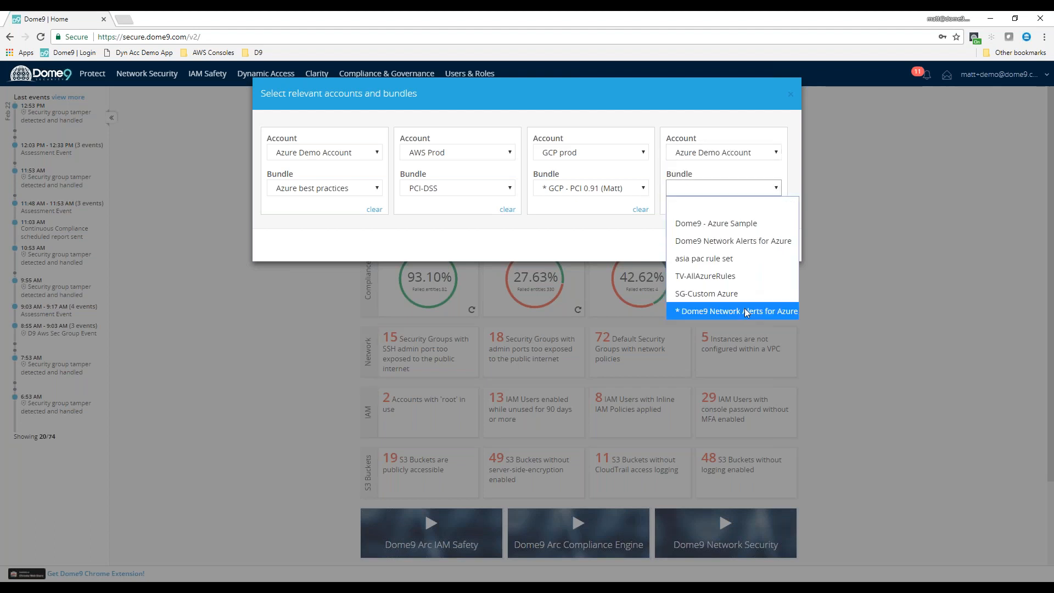
{"action": "left_click", "coordinate": [747, 294]}
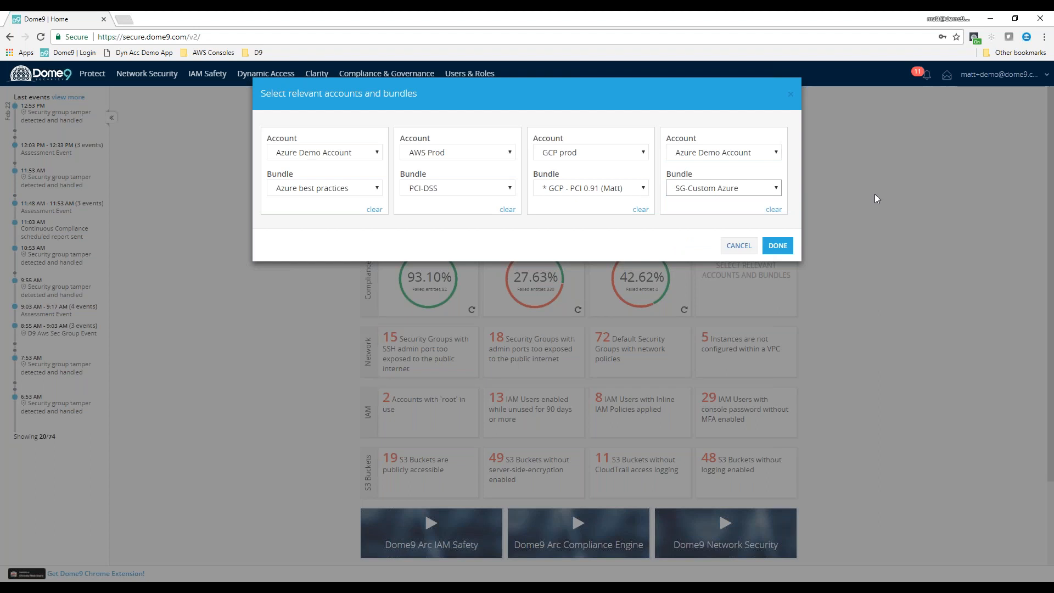
{"action": "left_click", "coordinate": [725, 190]}
{"action": "left_click", "coordinate": [720, 205]}
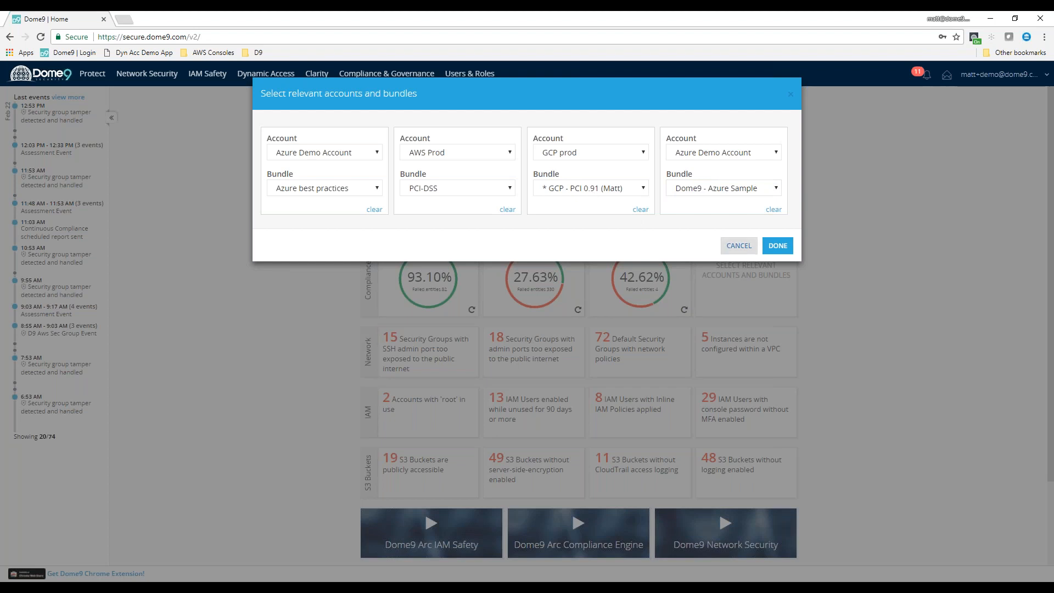
{"action": "left_click", "coordinate": [739, 245]}
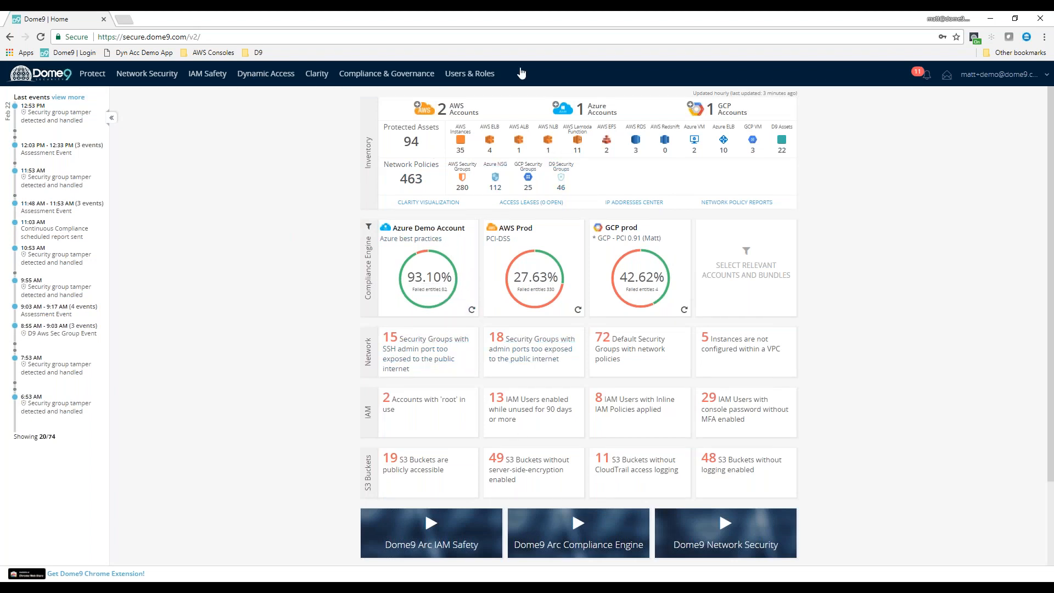
Open the Clarity graph of the Dome9-2SubSec network in the Azure Demo Account's North Central US region
{"action": "mouse_move", "coordinate": [319, 88]}
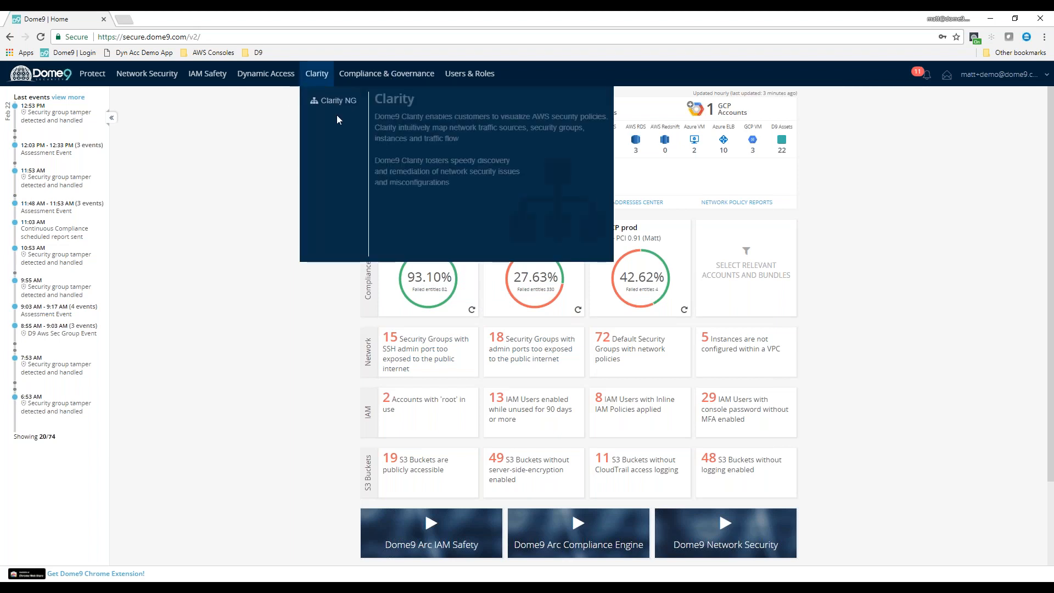
{"action": "left_click", "coordinate": [334, 105]}
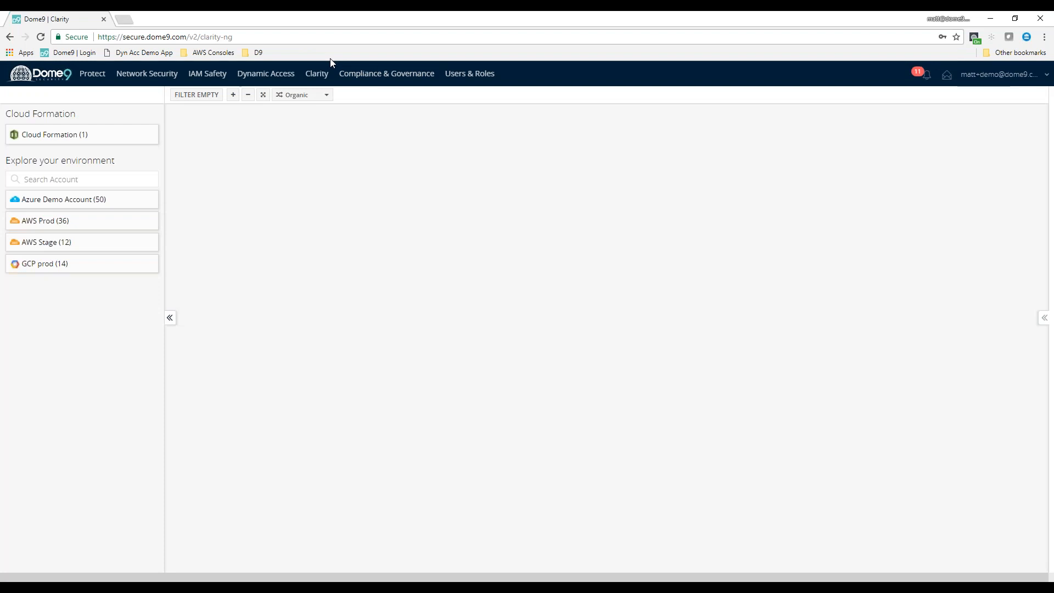
{"action": "left_click", "coordinate": [82, 203]}
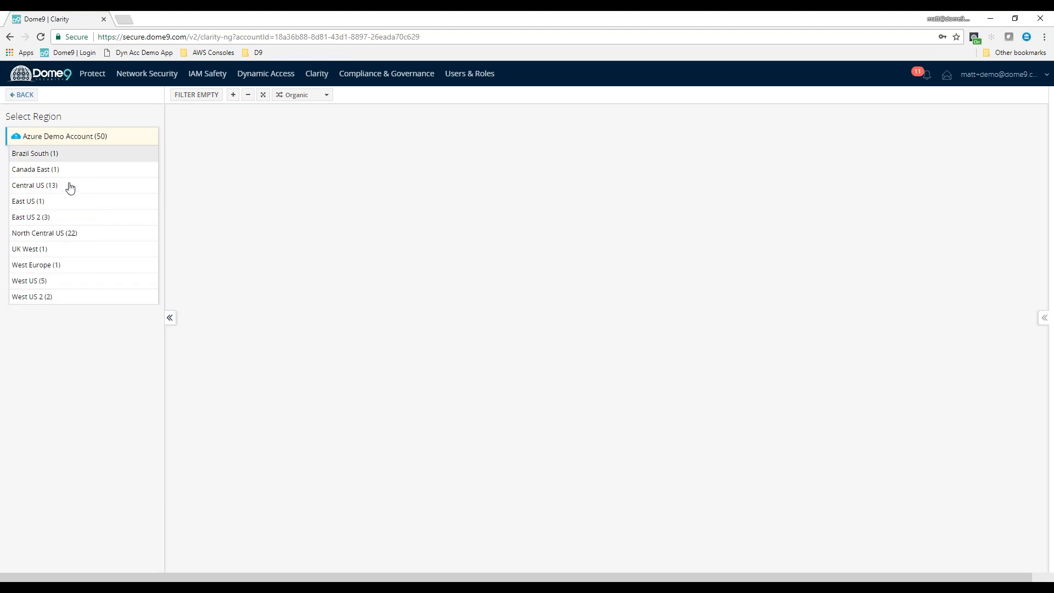
{"action": "left_click", "coordinate": [77, 236]}
{"action": "left_click", "coordinate": [636, 349]}
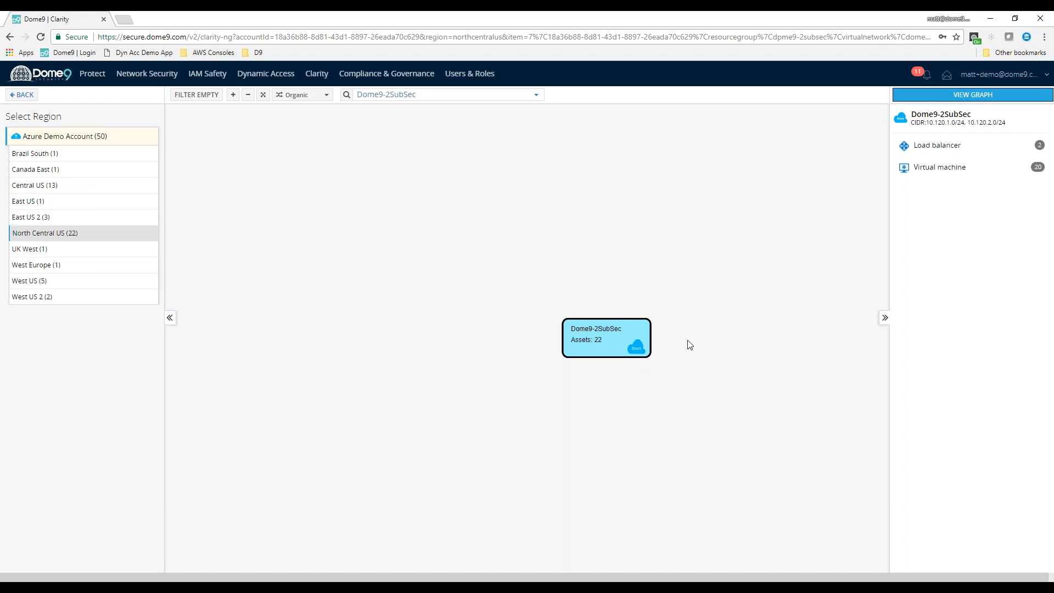
{"action": "left_click", "coordinate": [978, 96]}
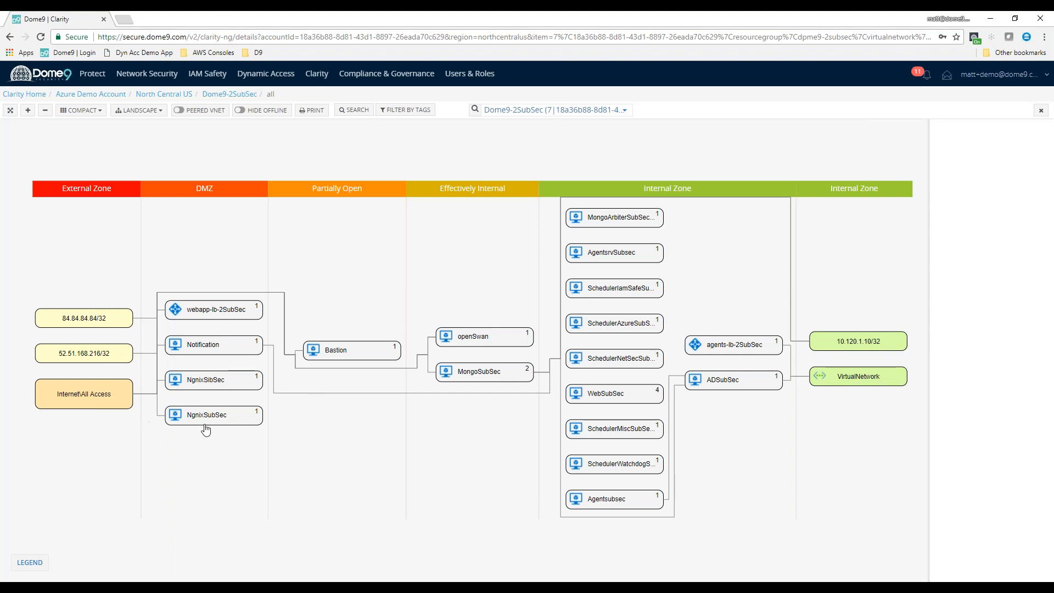
Trace the connections of 84.84.84.84/32, Notification and webapp-lb-2SubSec in the graph, and check the legend for line meanings
{"action": "left_click", "coordinate": [93, 322]}
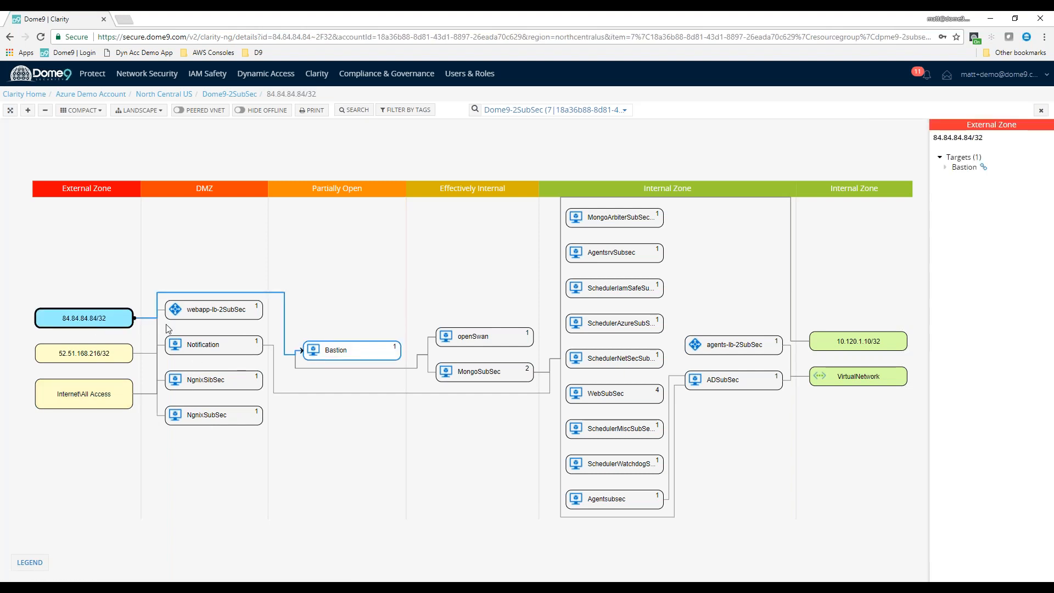
{"action": "left_click", "coordinate": [214, 352]}
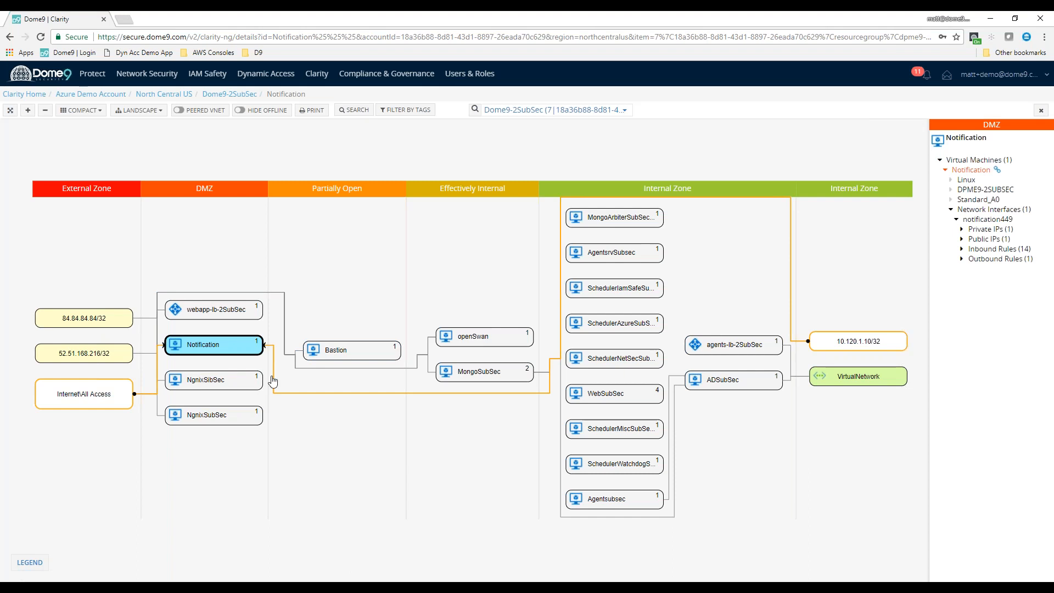
{"action": "left_click", "coordinate": [217, 313]}
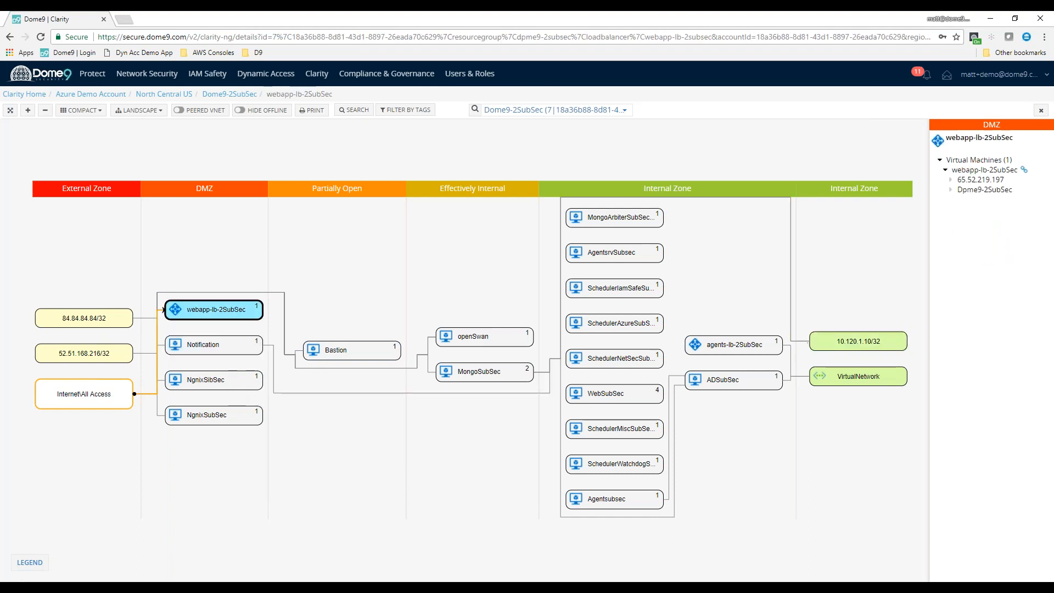
{"action": "left_click", "coordinate": [43, 558]}
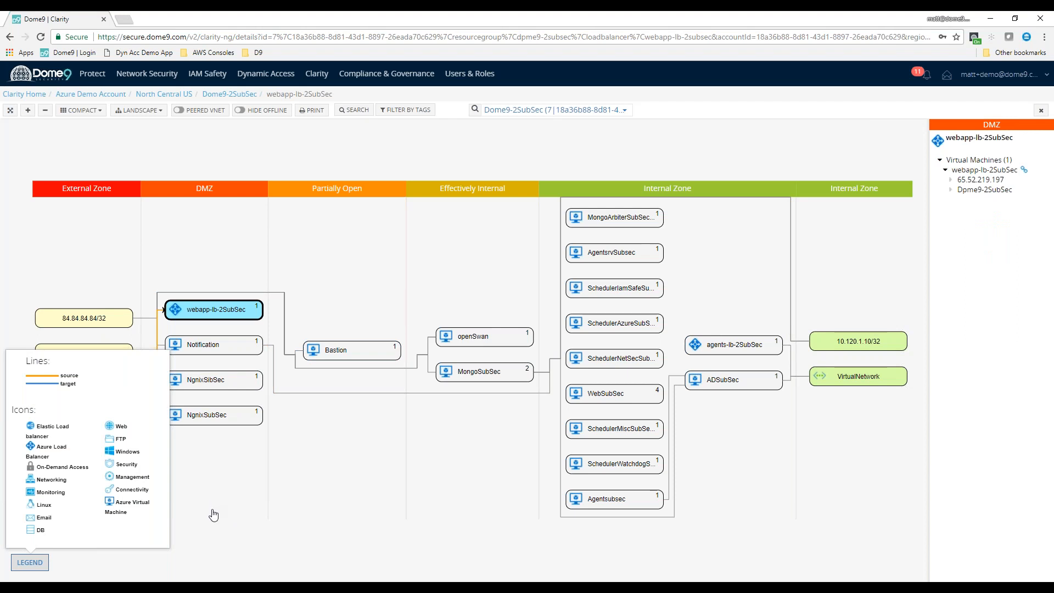
{"action": "left_click", "coordinate": [234, 521]}
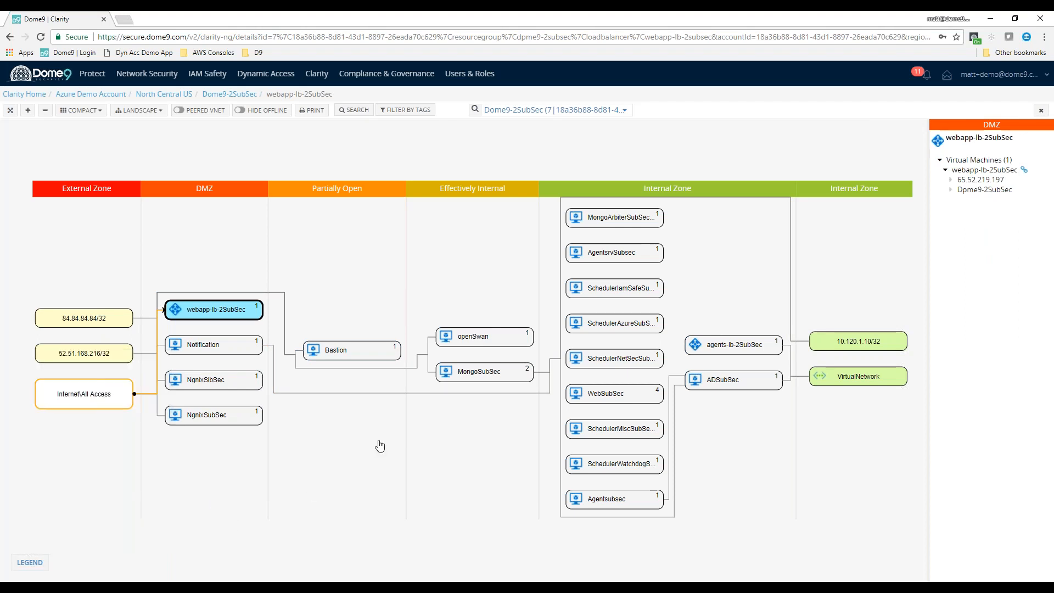
Examine the NgnixSibSec virtual machine's inbound rules for TCP ports 80, 443 and 22 and their allowed sources
{"action": "left_click", "coordinate": [248, 384]}
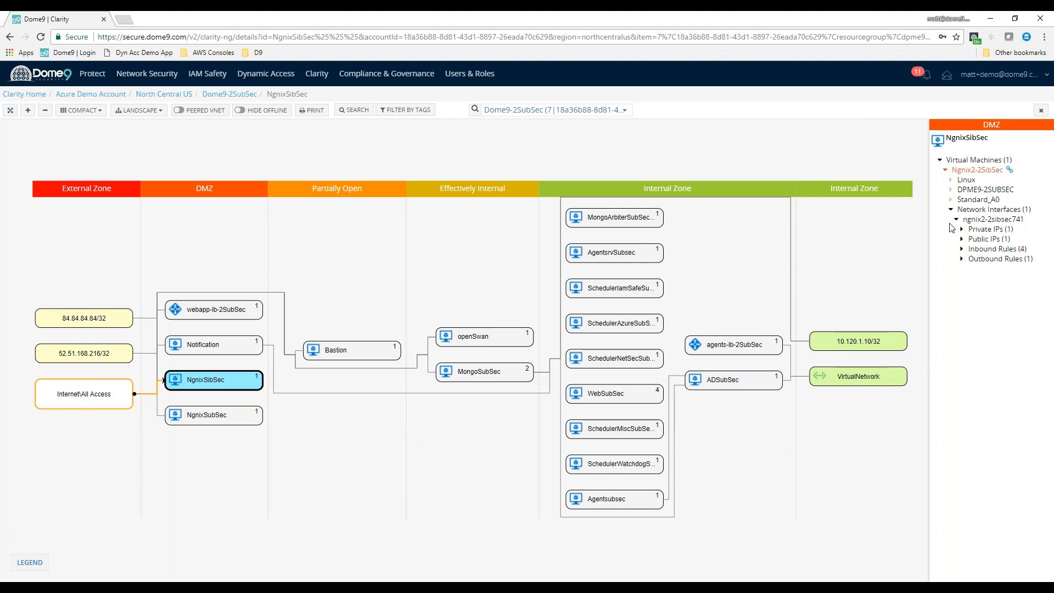
{"action": "left_click", "coordinate": [963, 249]}
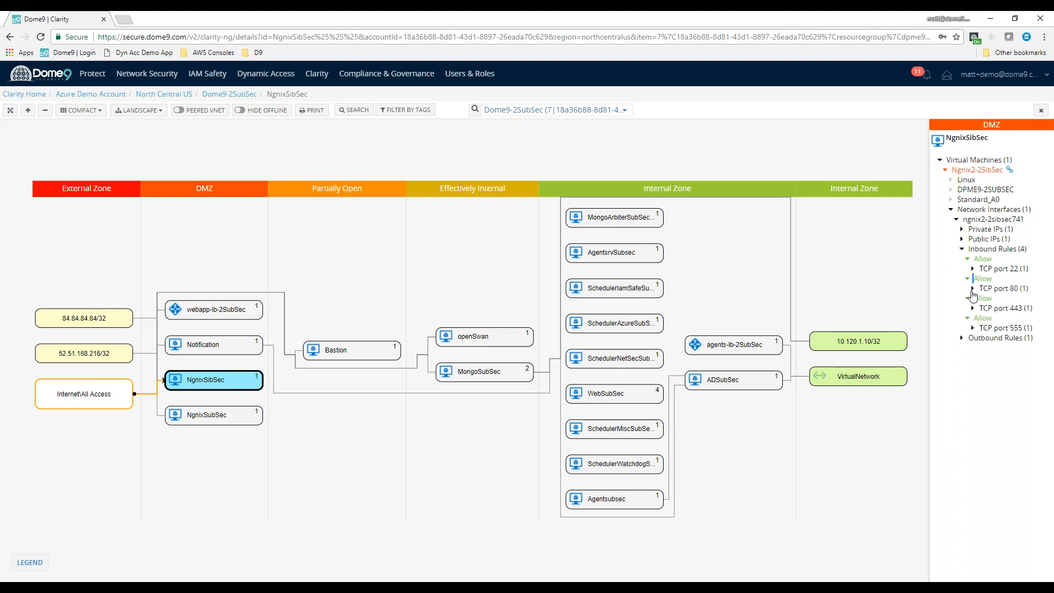
{"action": "left_click", "coordinate": [973, 289]}
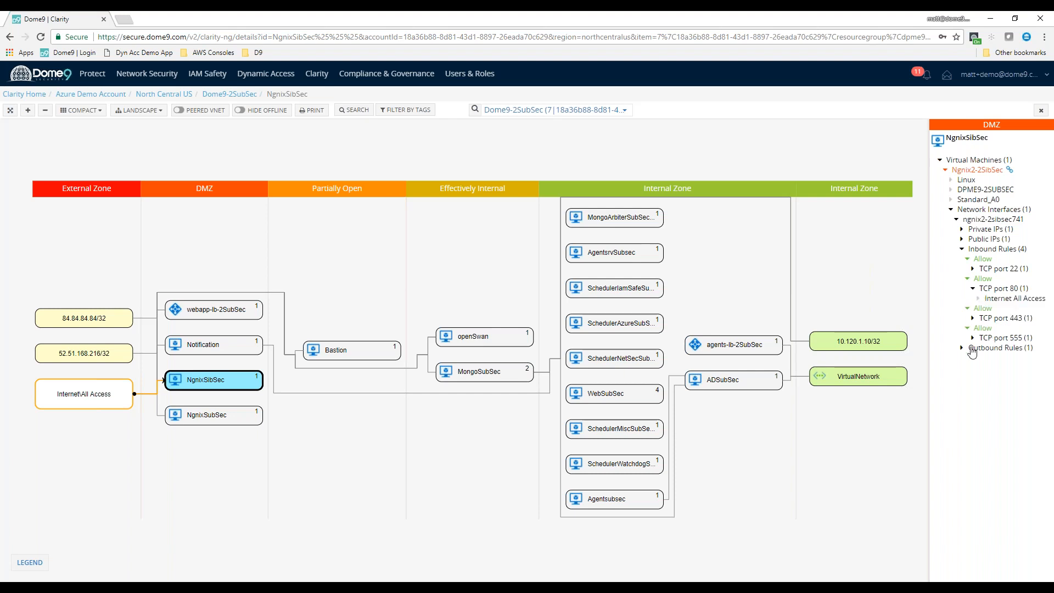
{"action": "left_click", "coordinate": [974, 319]}
{"action": "left_click_drag", "start_coordinate": [1010, 319], "coordinate": [1032, 319]}
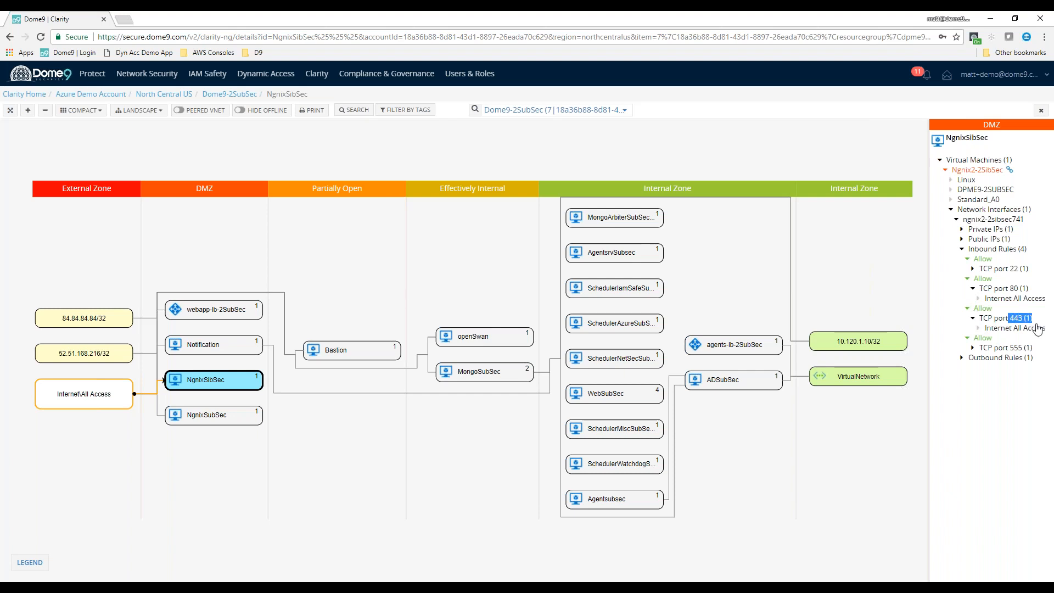
{"action": "left_click", "coordinate": [973, 269]}
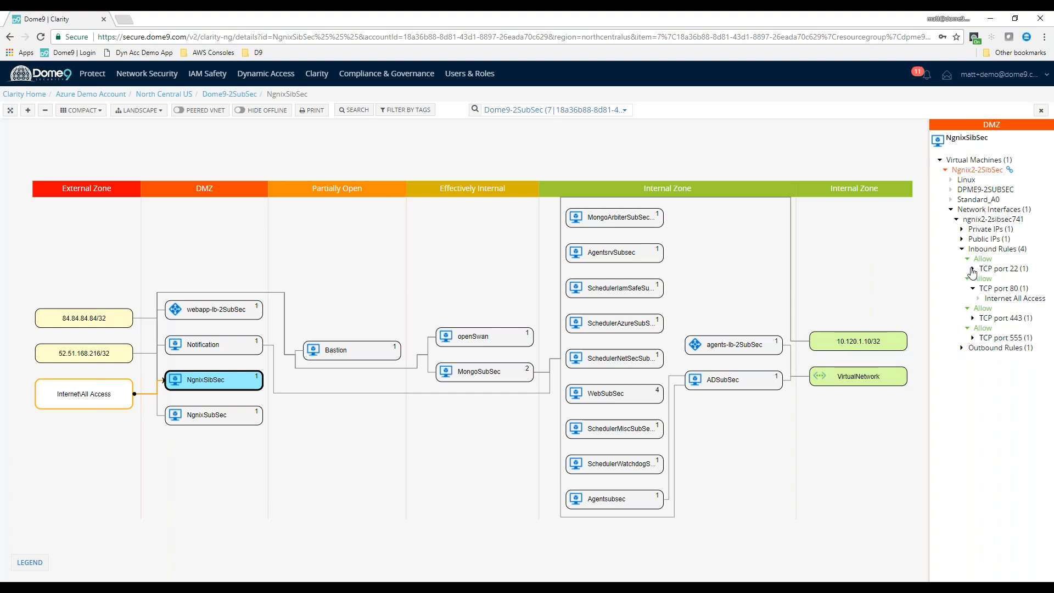
{"action": "left_click_drag", "start_coordinate": [985, 278], "coordinate": [1036, 279]}
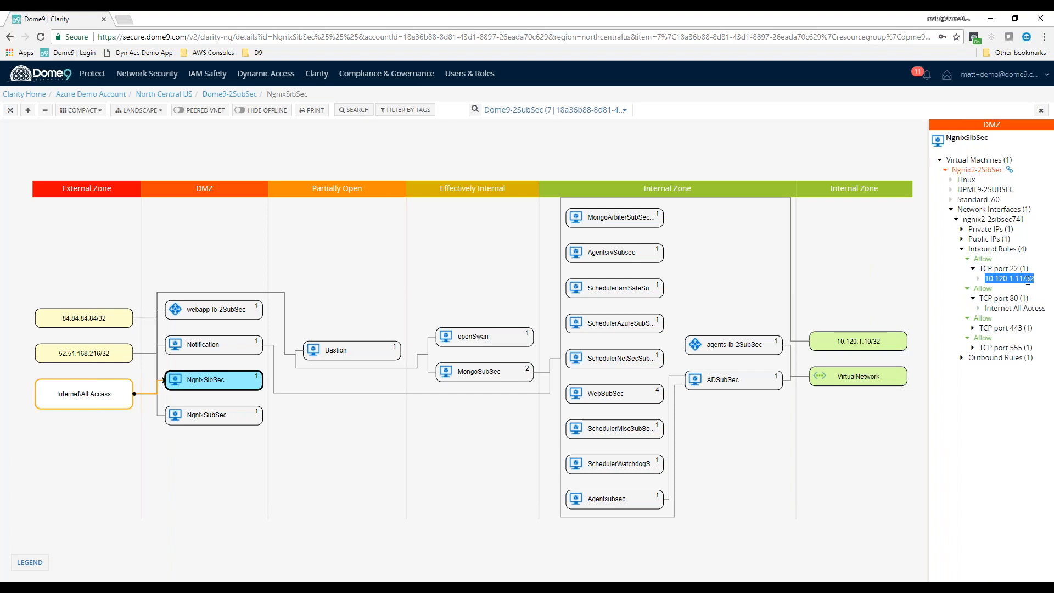
{"action": "left_click", "coordinate": [1032, 288]}
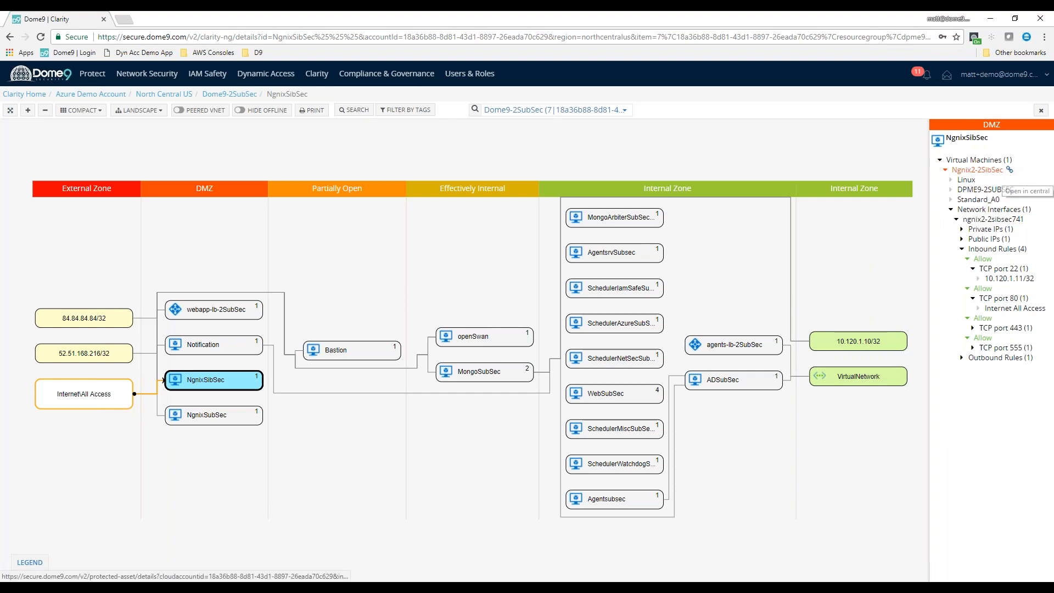
Open the Ngnix2-2SibSec virtual machine's asset details and review its inbound and outbound firewall rules
{"action": "left_click", "coordinate": [1009, 170]}
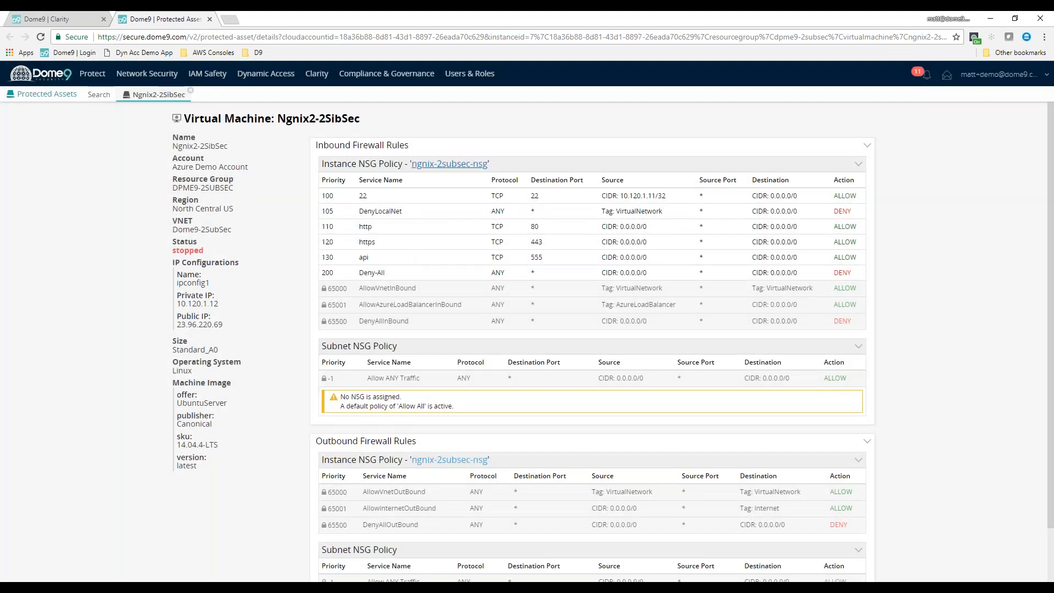
{"action": "scroll", "coordinate": [697, 400], "scroll_direction": "down", "scroll_amount": 2}
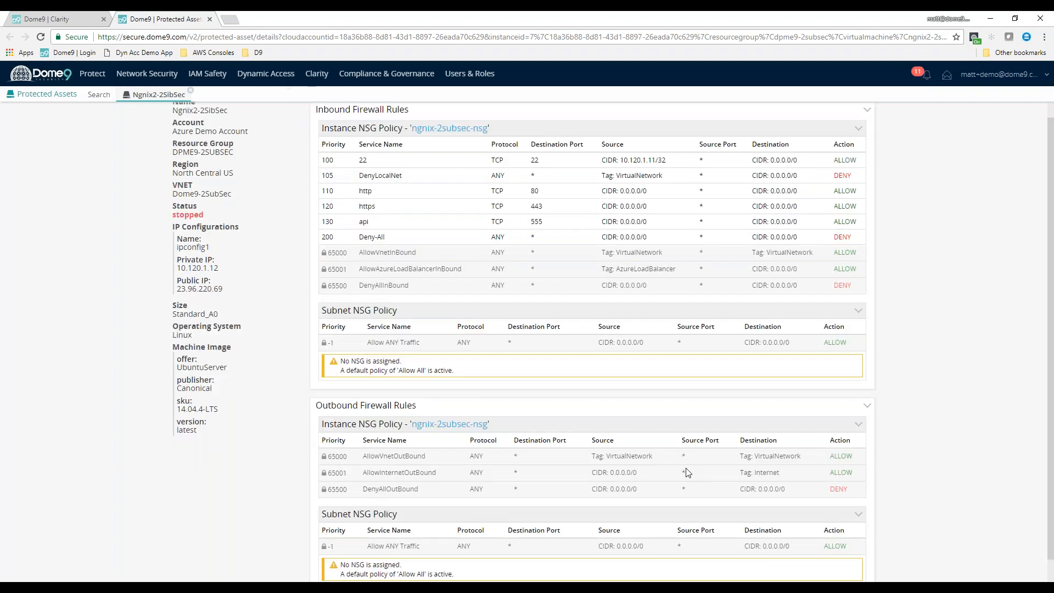
{"action": "scroll", "coordinate": [659, 393], "scroll_direction": "up", "scroll_amount": 2}
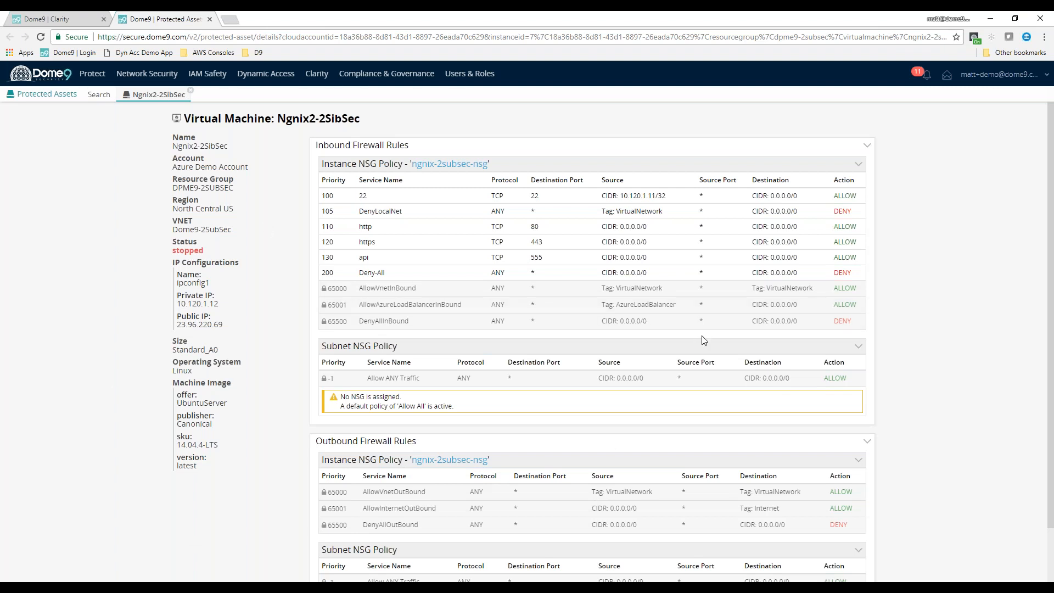
{"action": "scroll", "coordinate": [702, 340], "scroll_direction": "down", "scroll_amount": 1}
{"action": "scroll", "coordinate": [793, 363], "scroll_direction": "up", "scroll_amount": 1}
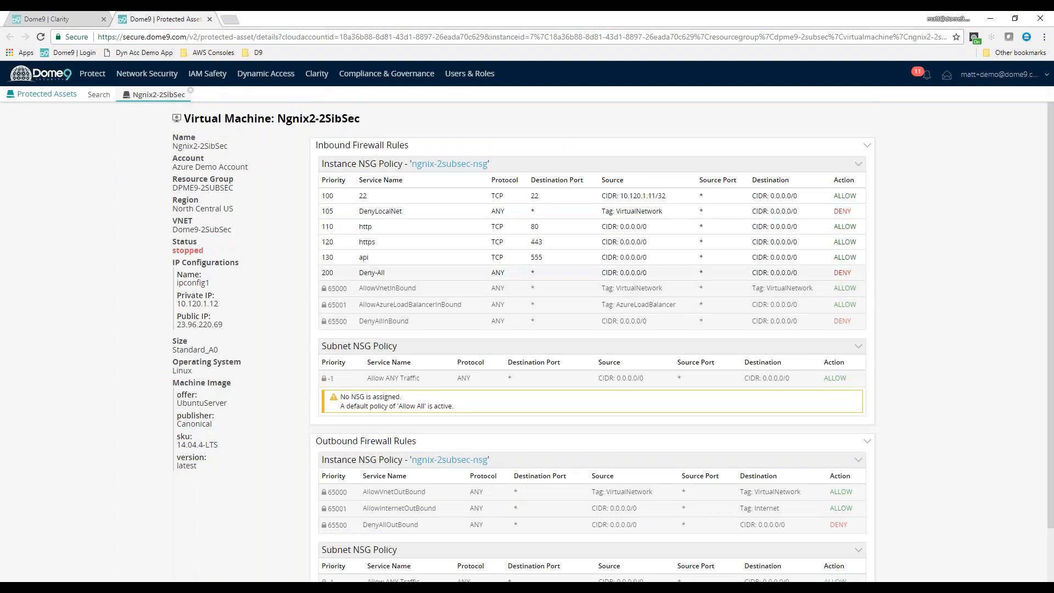
Open the ngnix-2subsec-nsg security group from the inbound policy and switch it to edit mode
{"action": "left_click", "coordinate": [459, 165]}
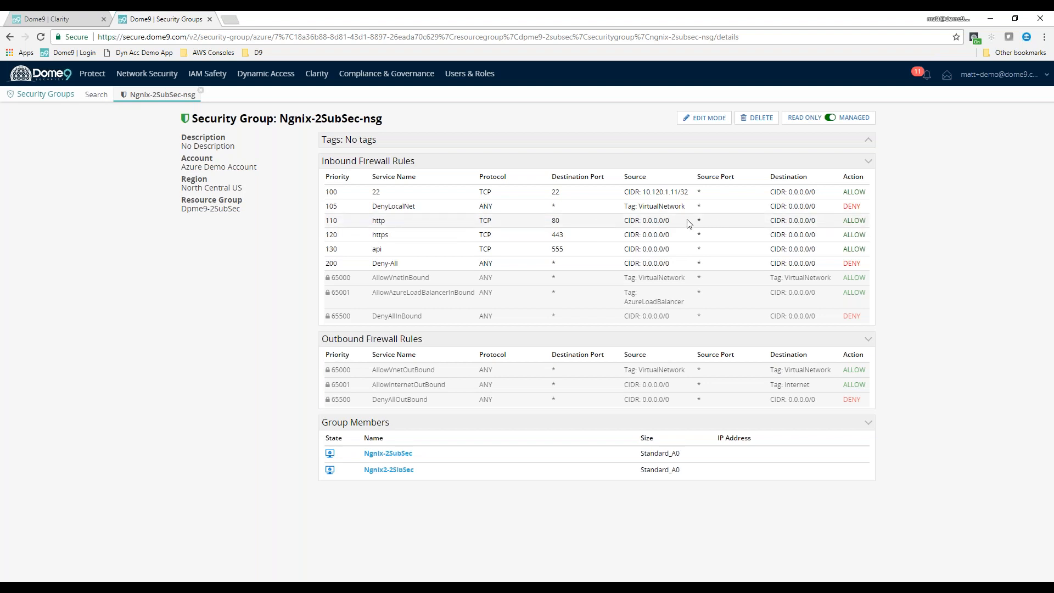
{"action": "left_click", "coordinate": [715, 122]}
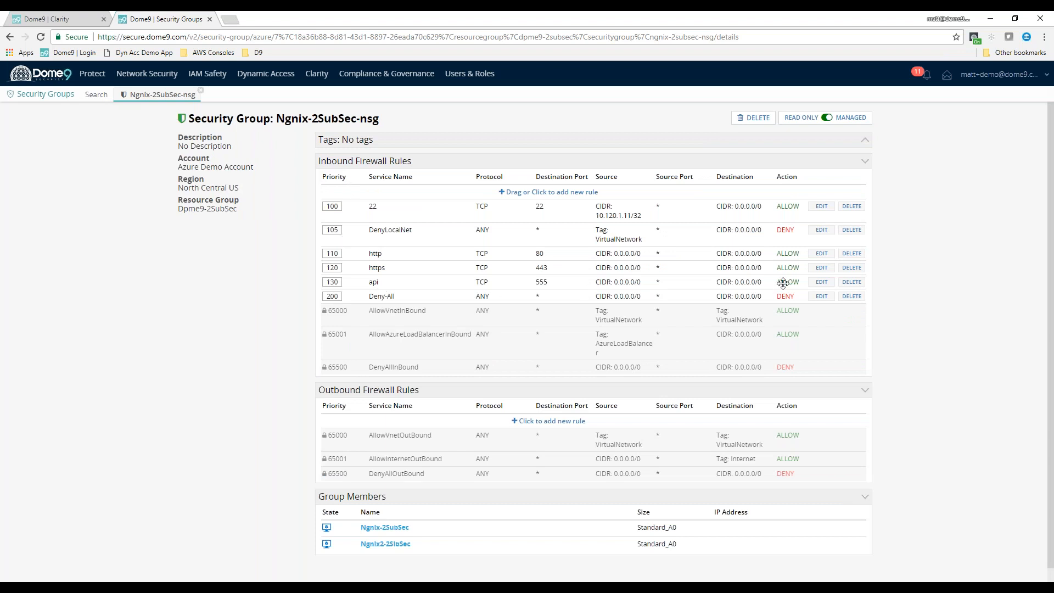
Try limiting the inbound http rule's source scope to CIDR 8.8.8.8/32, and discard the edit
{"action": "left_click", "coordinate": [822, 254]}
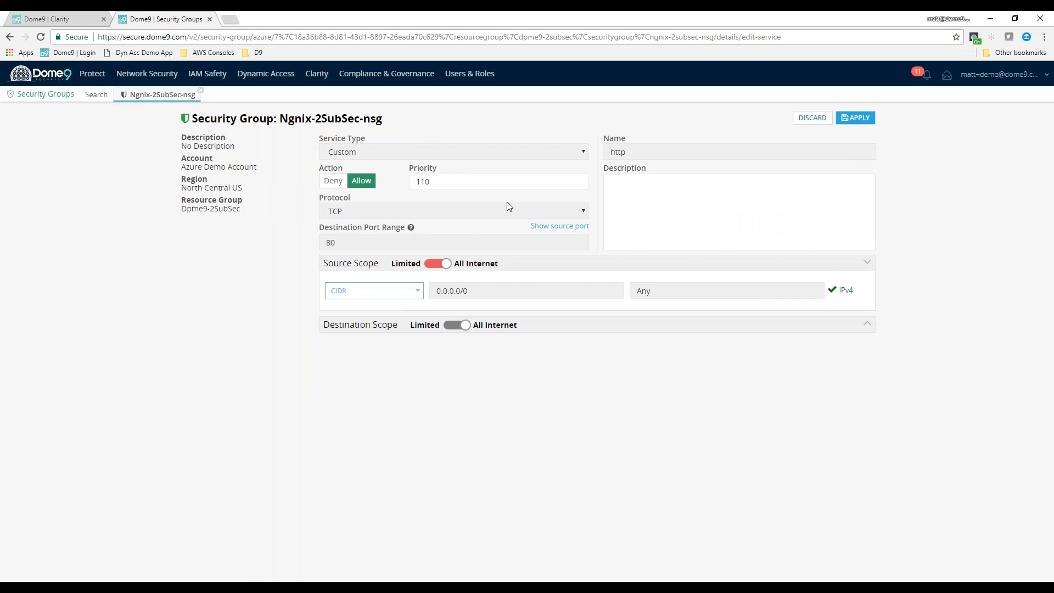
{"action": "left_click", "coordinate": [430, 181]}
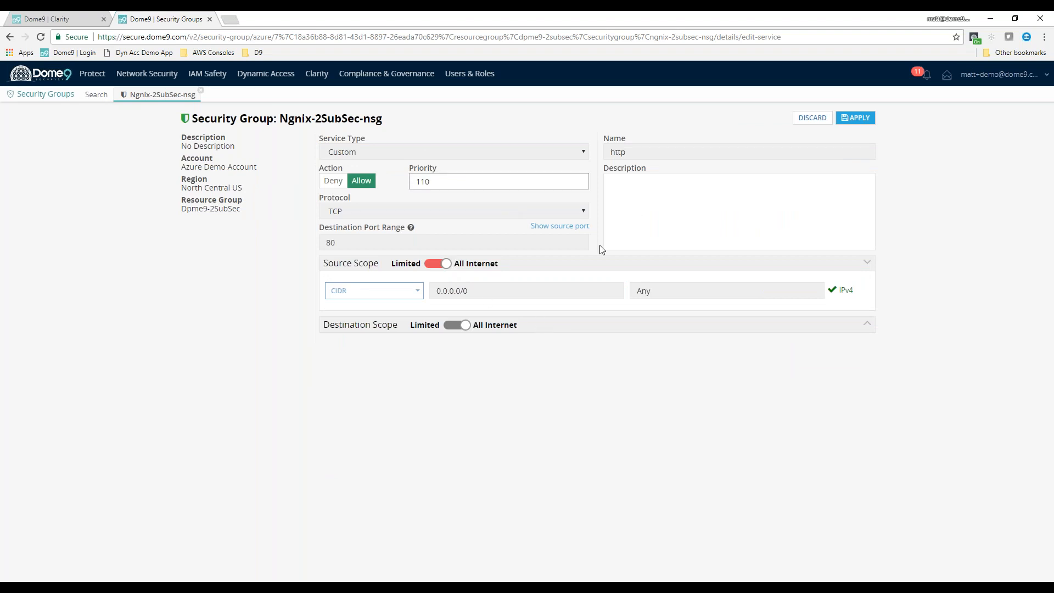
{"action": "left_click", "coordinate": [444, 266]}
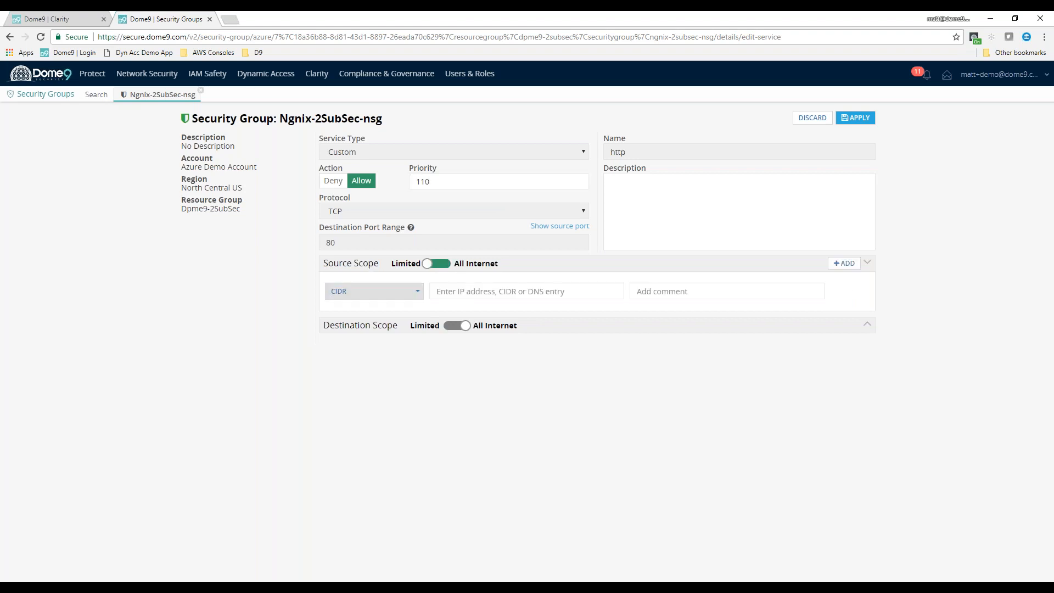
{"action": "left_click", "coordinate": [499, 290]}
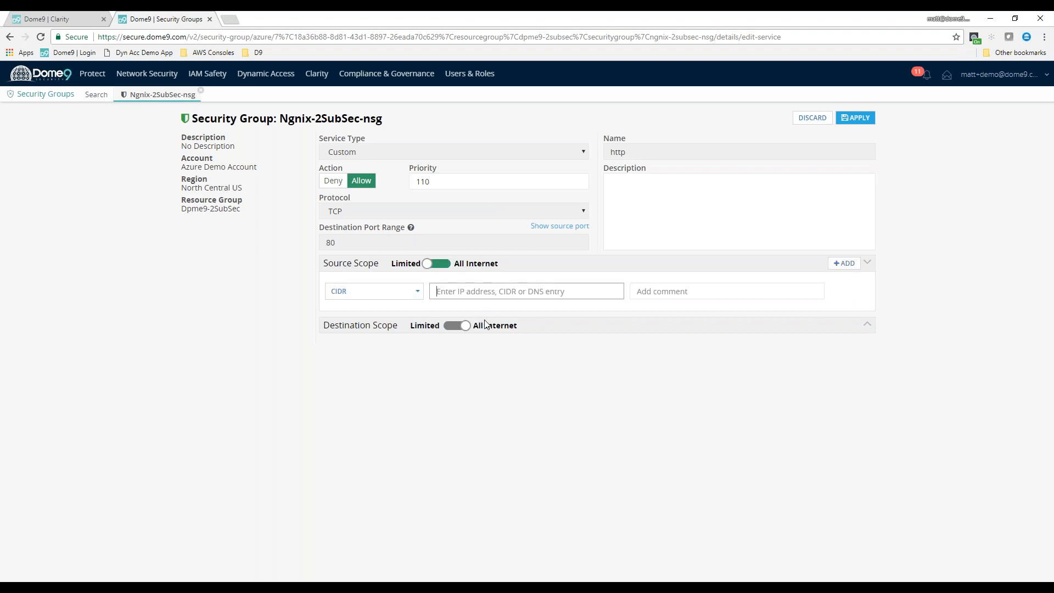
{"action": "type", "text": "8.8.8.8/32"}
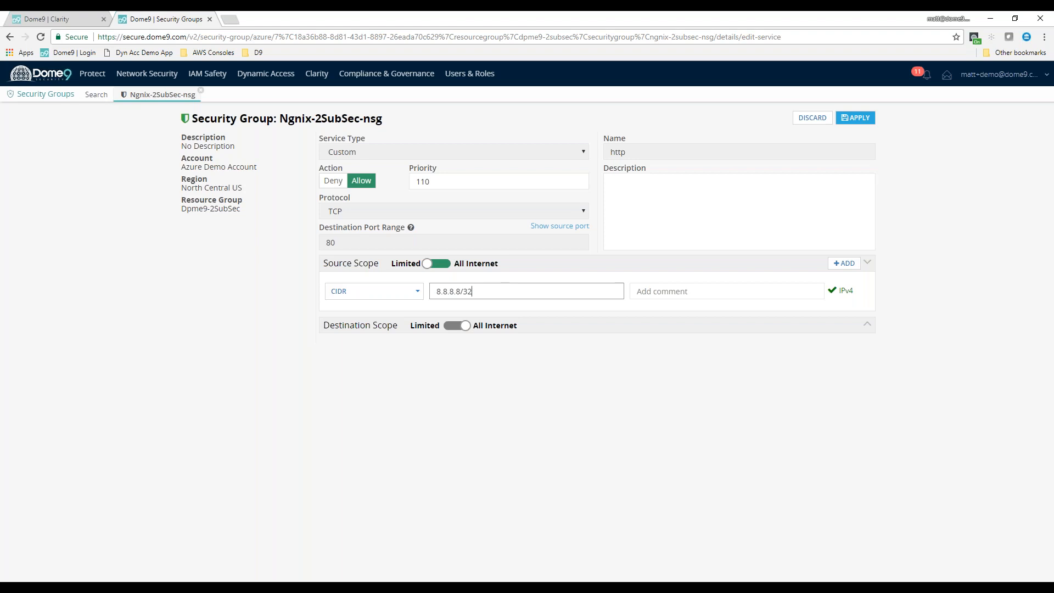
{"action": "left_click", "coordinate": [690, 289]}
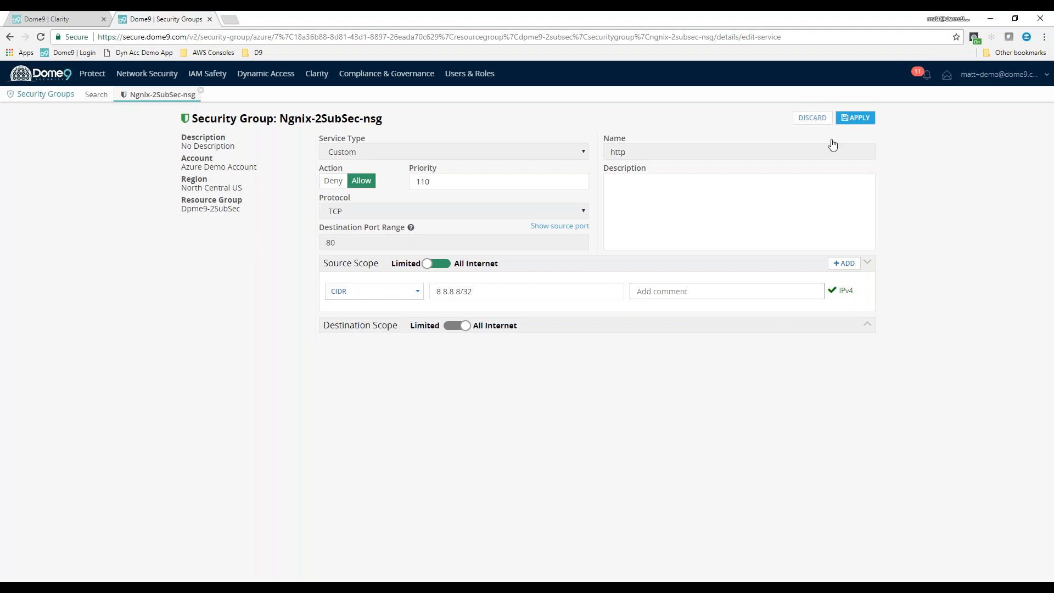
{"action": "left_click", "coordinate": [817, 119]}
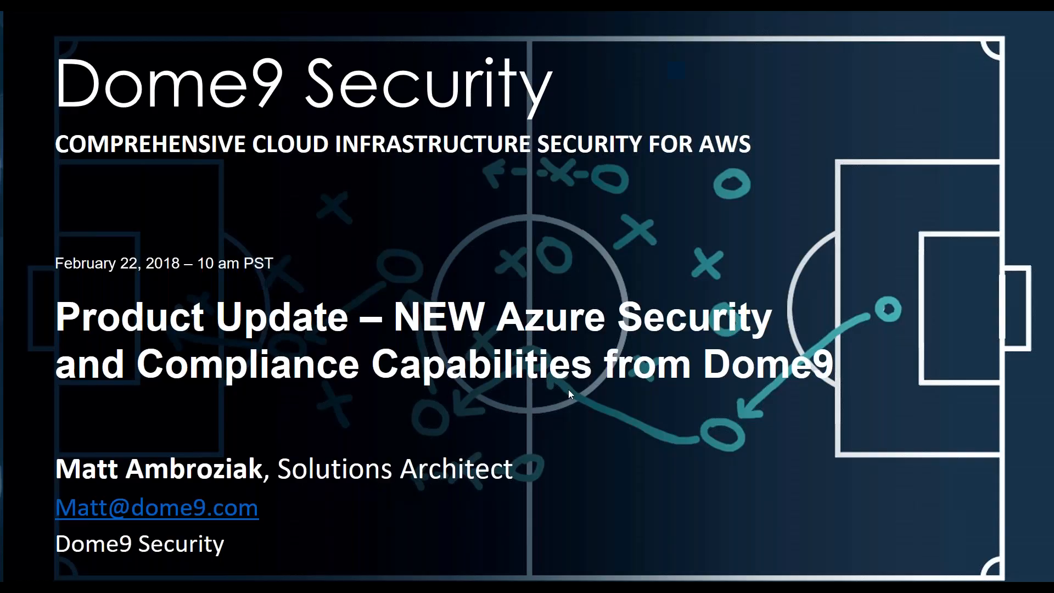
{"action": "left_click", "coordinate": [568, 390]}
{"action": "left_click", "coordinate": [569, 390]}
{"action": "left_click", "coordinate": [571, 391]}
{"action": "left_click", "coordinate": [571, 392]}
{"action": "left_click", "coordinate": [571, 393]}
{"action": "left_click", "coordinate": [572, 392]}
{"action": "left_click", "coordinate": [577, 392]}
{"action": "left_click", "coordinate": [581, 393]}
{"action": "left_click", "coordinate": [585, 391]}
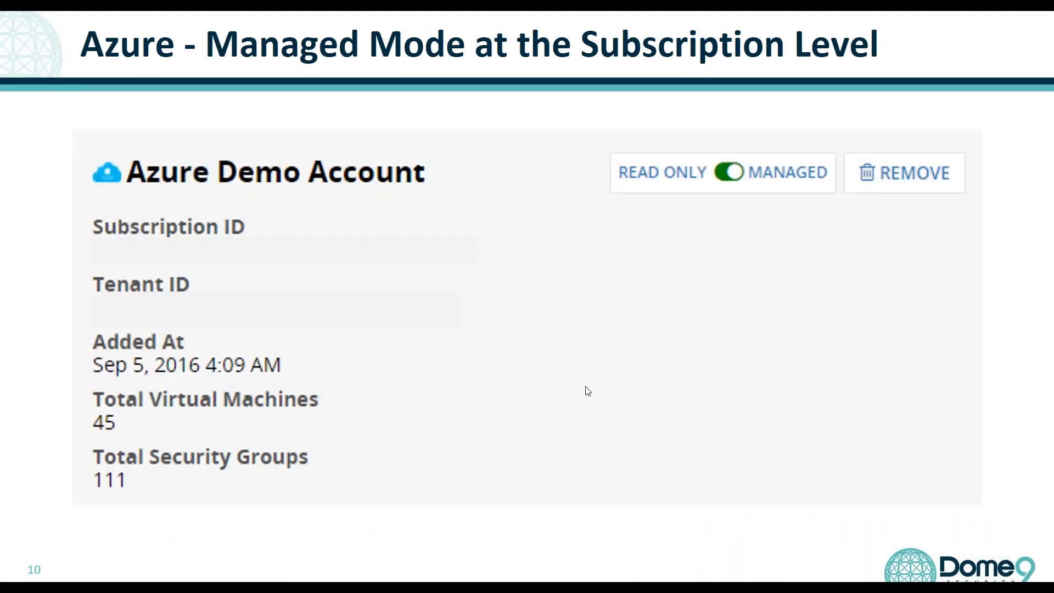
{"action": "left_click", "coordinate": [593, 391]}
{"action": "left_click", "coordinate": [599, 391]}
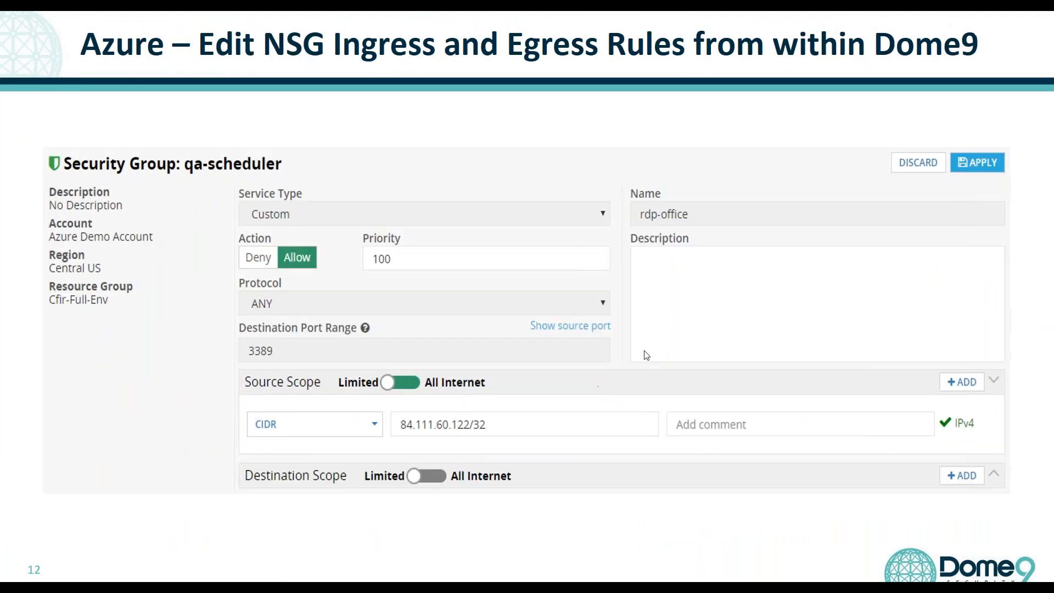
{"action": "left_click", "coordinate": [702, 363]}
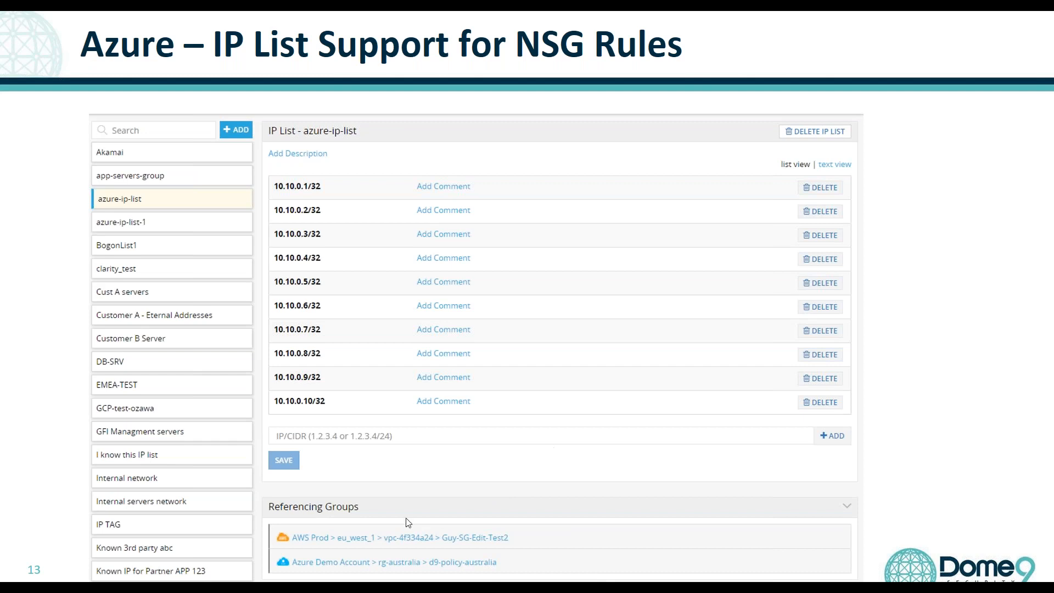
{"action": "key", "text": "Right"}
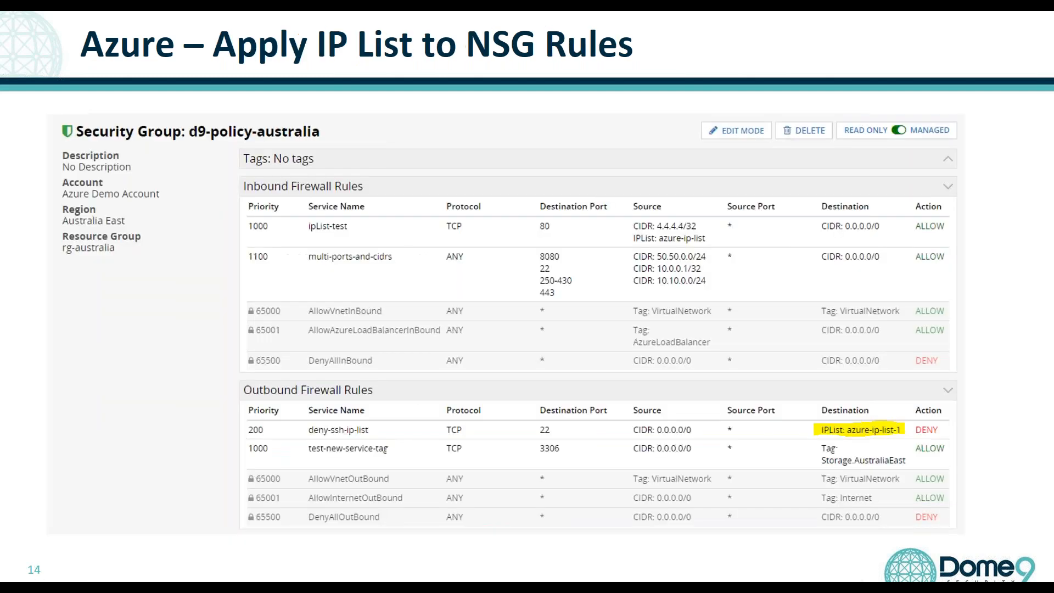
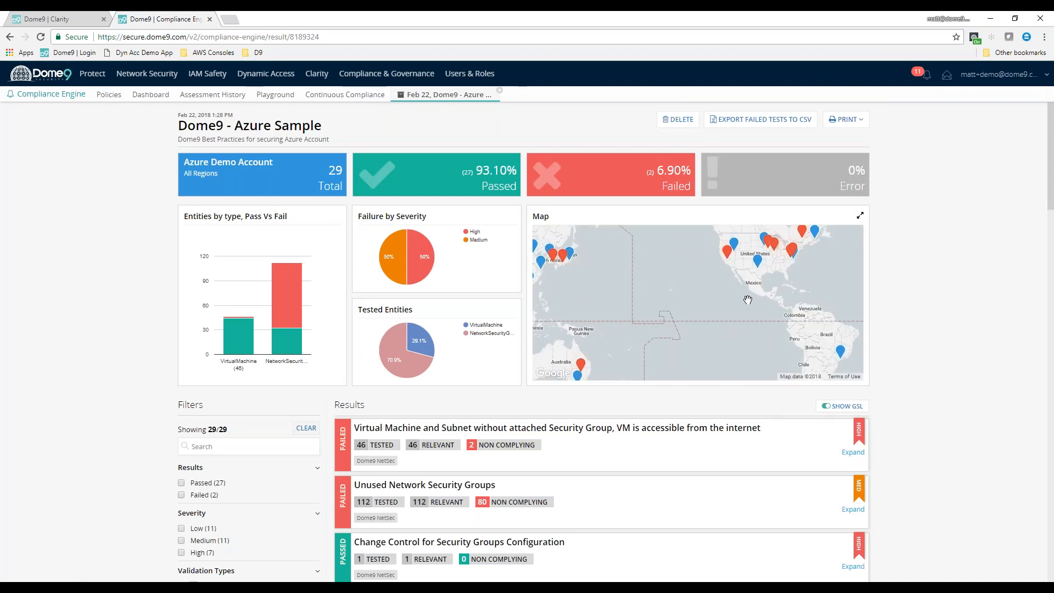
Inspect the North Central US and East US 2 test results on the Azure Sample assessment map
{"action": "left_click_drag", "start_coordinate": [748, 304], "coordinate": [651, 361]}
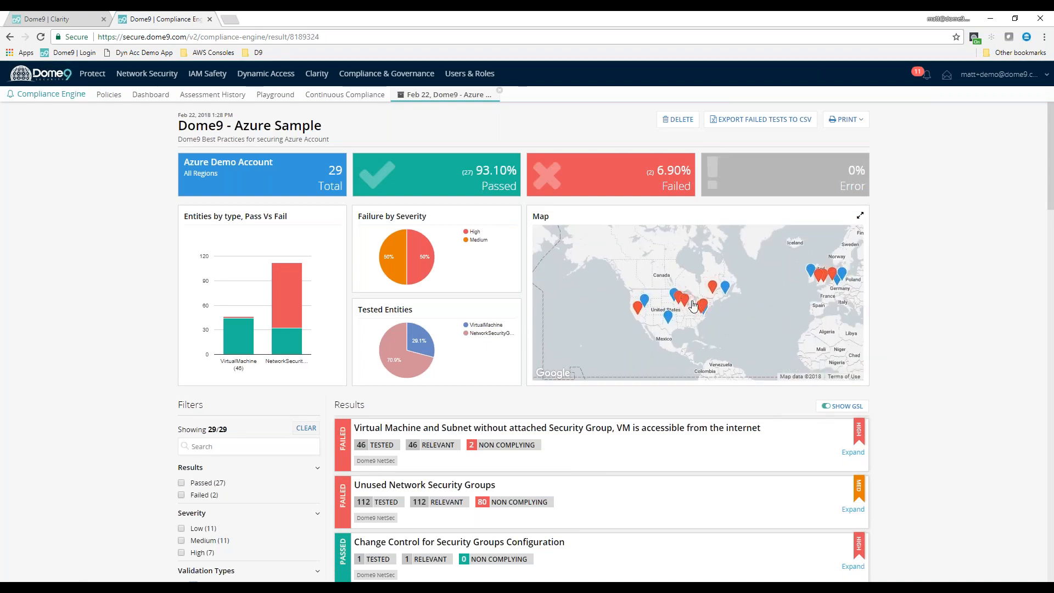
{"action": "left_click", "coordinate": [684, 300]}
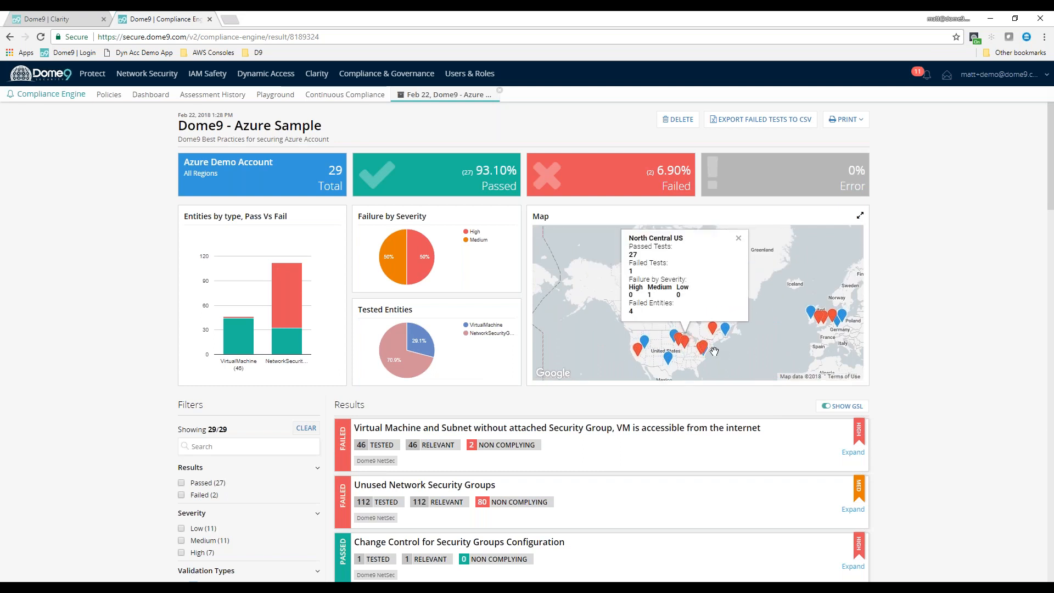
{"action": "left_click", "coordinate": [703, 354]}
Expand the failed test for virtual machines without an attached security group and inspect the non-complying East US 2 entity
{"action": "scroll", "coordinate": [933, 434], "scroll_direction": "down", "scroll_amount": 3}
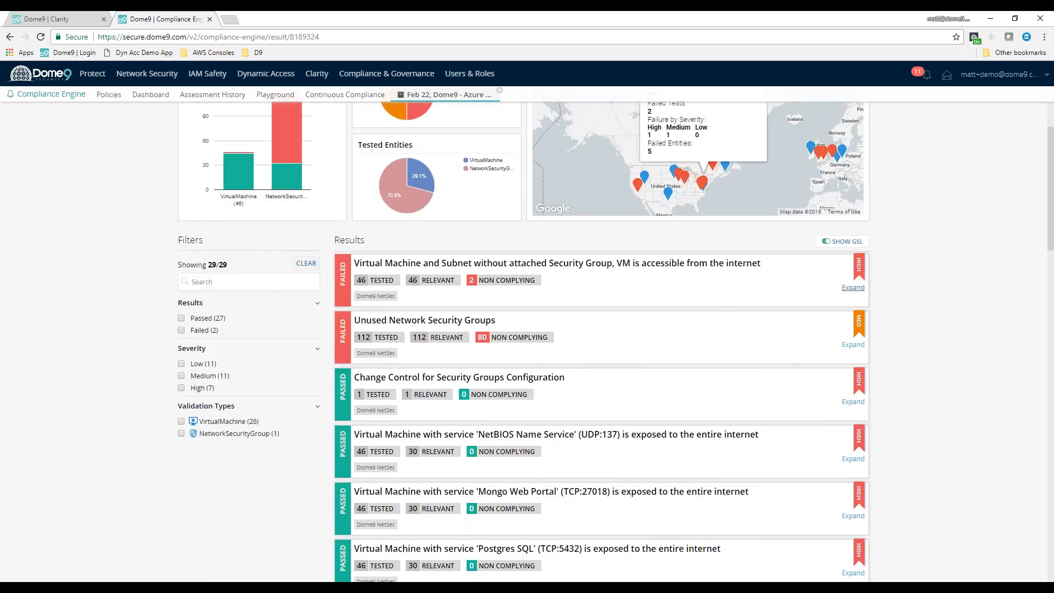
{"action": "left_click", "coordinate": [854, 288]}
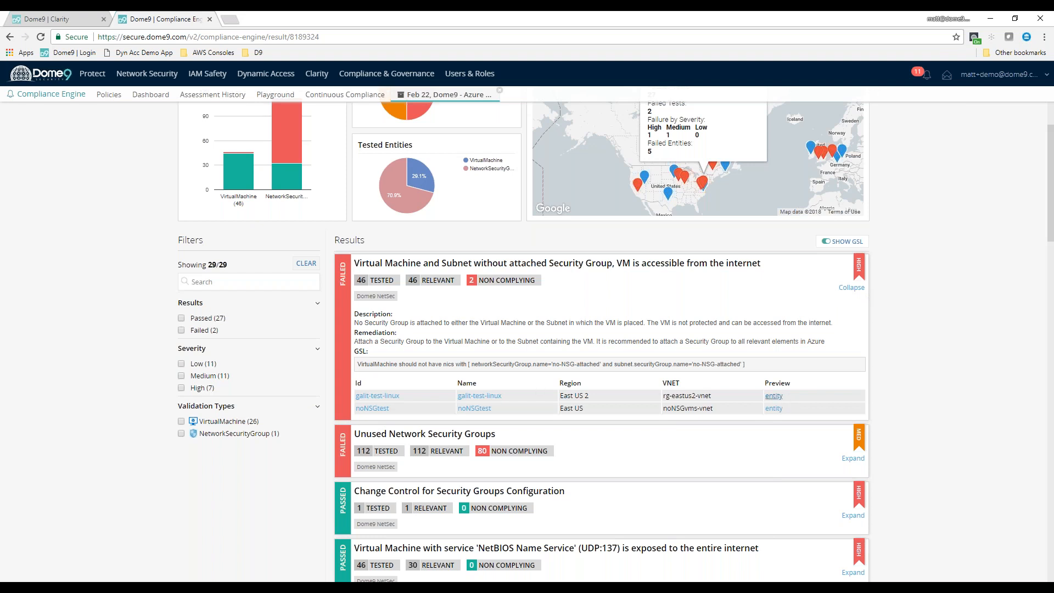
{"action": "left_click", "coordinate": [774, 396]}
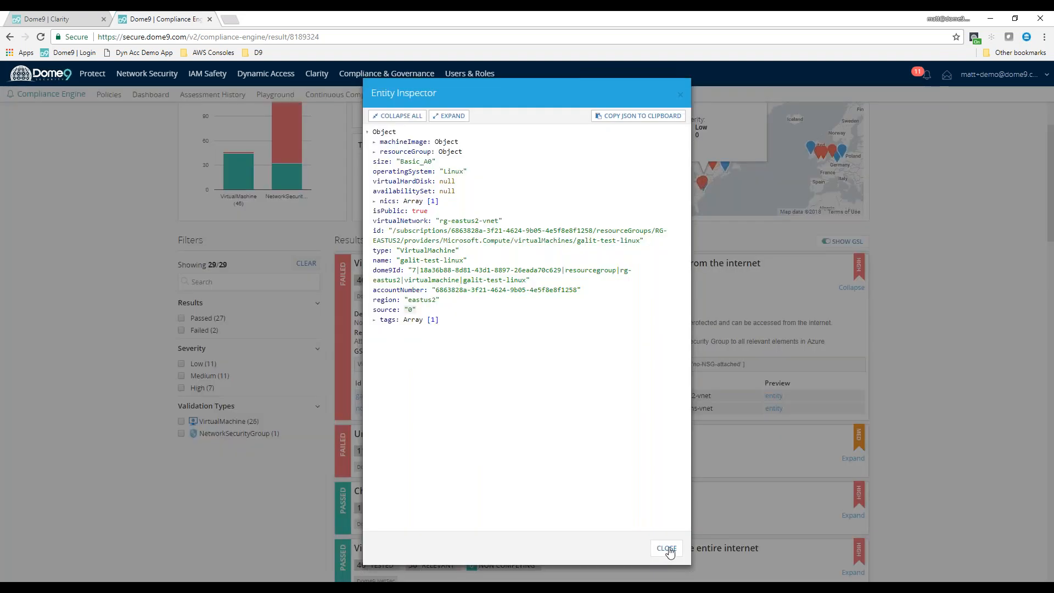
{"action": "left_click", "coordinate": [666, 548]}
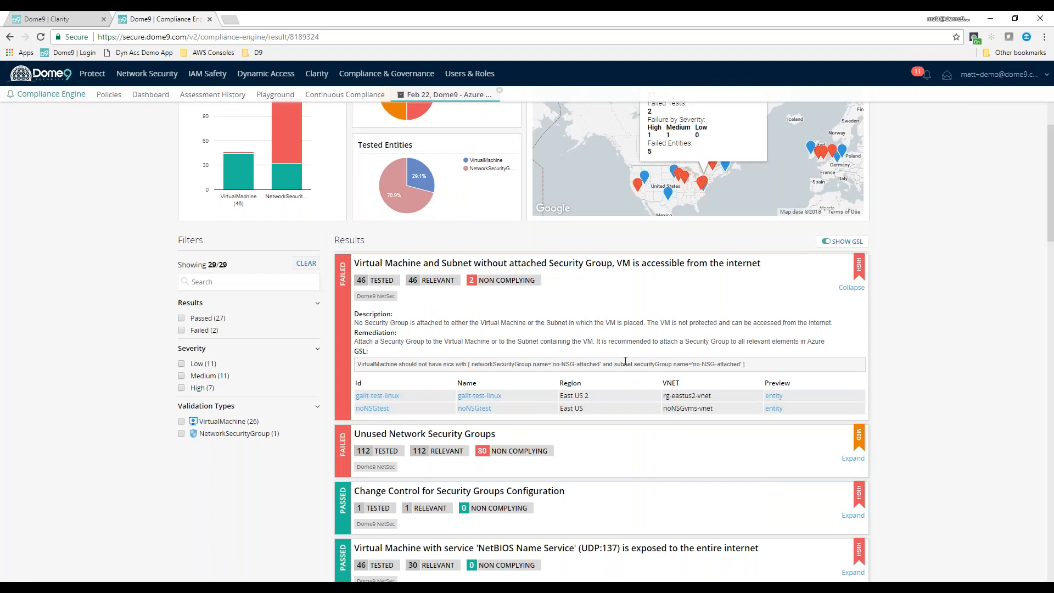
{"action": "scroll", "coordinate": [622, 317], "scroll_direction": "down", "scroll_amount": 4}
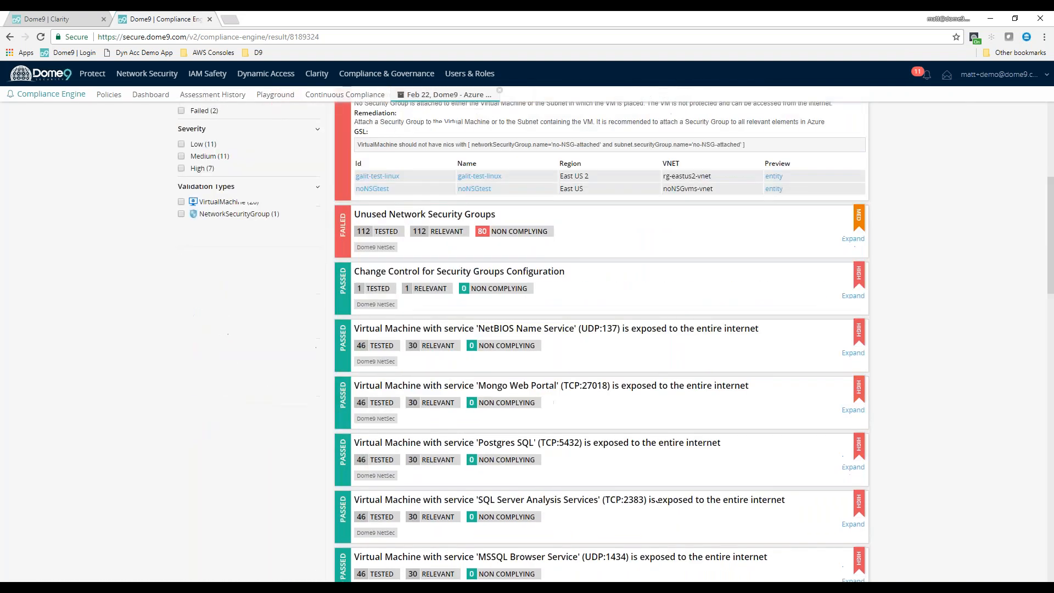
{"action": "scroll", "coordinate": [525, 205], "scroll_direction": "up", "scroll_amount": 5}
{"action": "scroll", "coordinate": [366, 115], "scroll_direction": "up", "scroll_amount": 1}
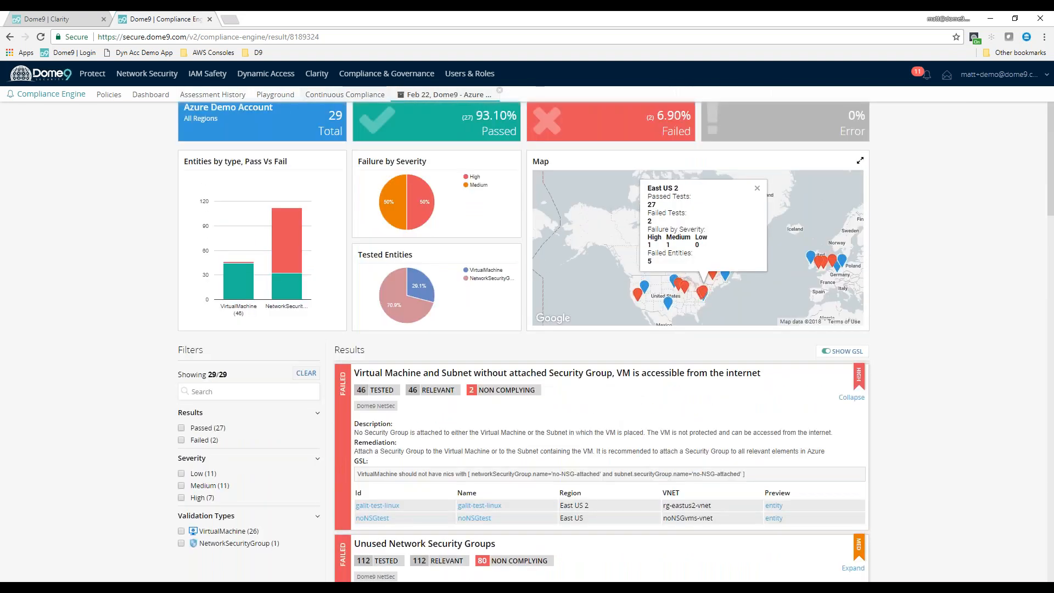
Start a new continuous compliance policy and enter a policy name
{"action": "left_click", "coordinate": [369, 102]}
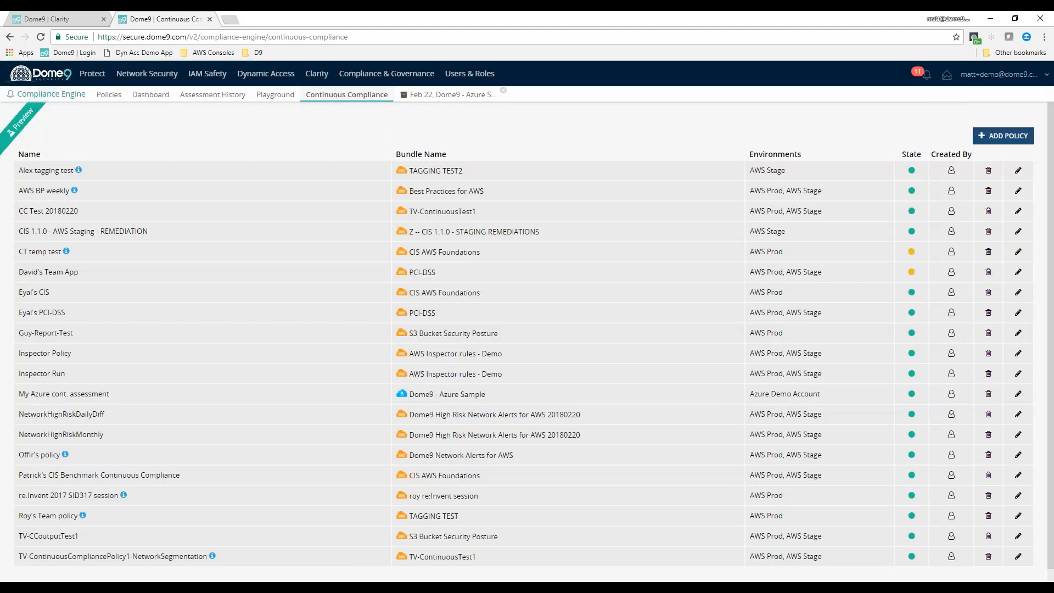
{"action": "left_click", "coordinate": [1003, 136]}
{"action": "left_click", "coordinate": [400, 194]}
{"action": "left_click", "coordinate": [420, 227]}
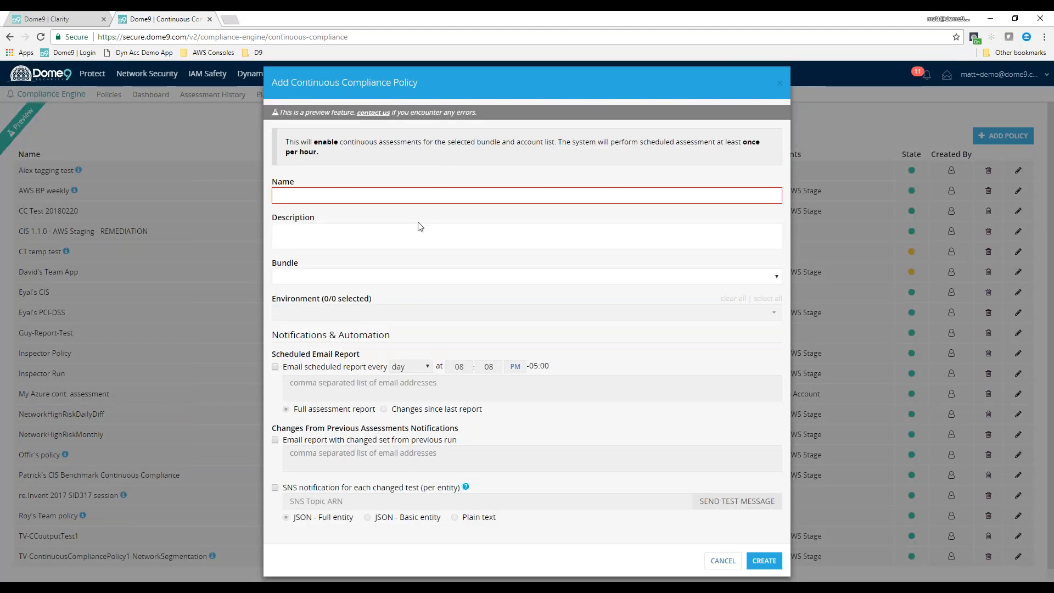
{"action": "type", "text": "matts policy for cc"}
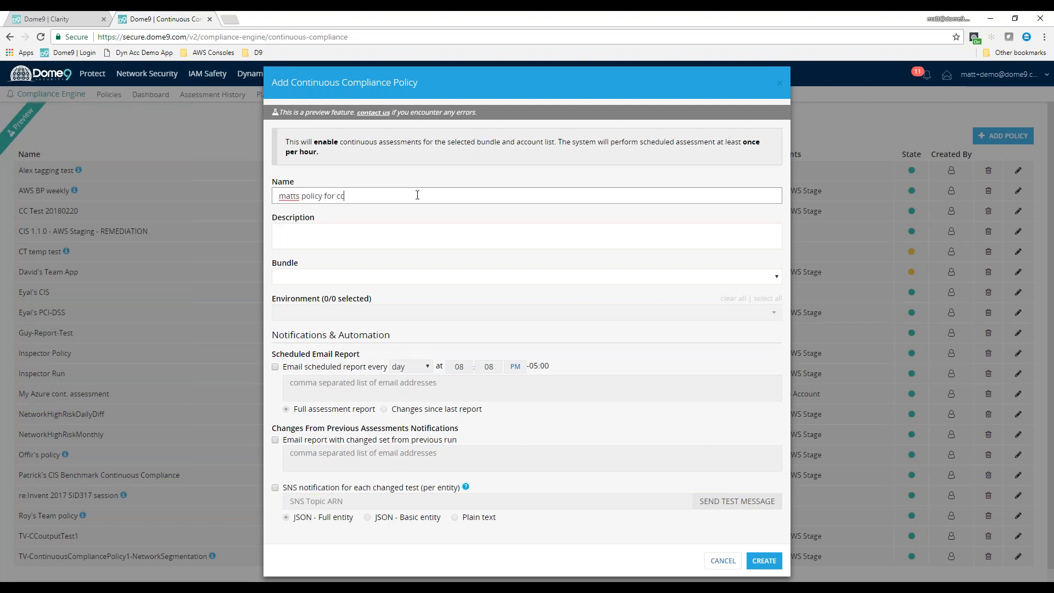
Assign the * Dome9 Network Alerts for Azure bundle to the policy and select its available environment
{"action": "left_click", "coordinate": [415, 281]}
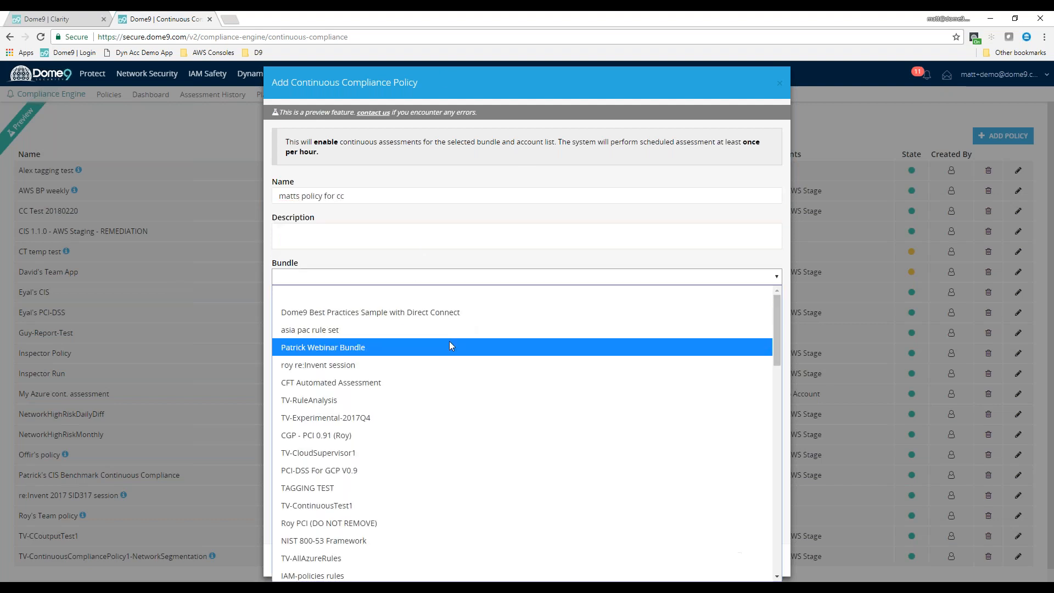
{"action": "scroll", "coordinate": [483, 428], "scroll_direction": "down", "scroll_amount": 12}
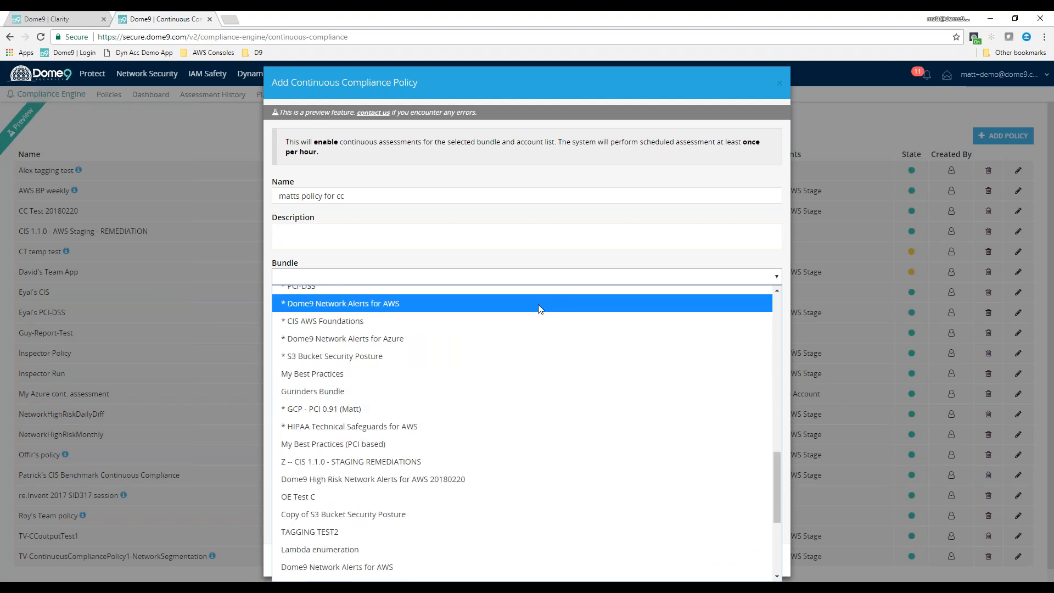
{"action": "left_click", "coordinate": [553, 346]}
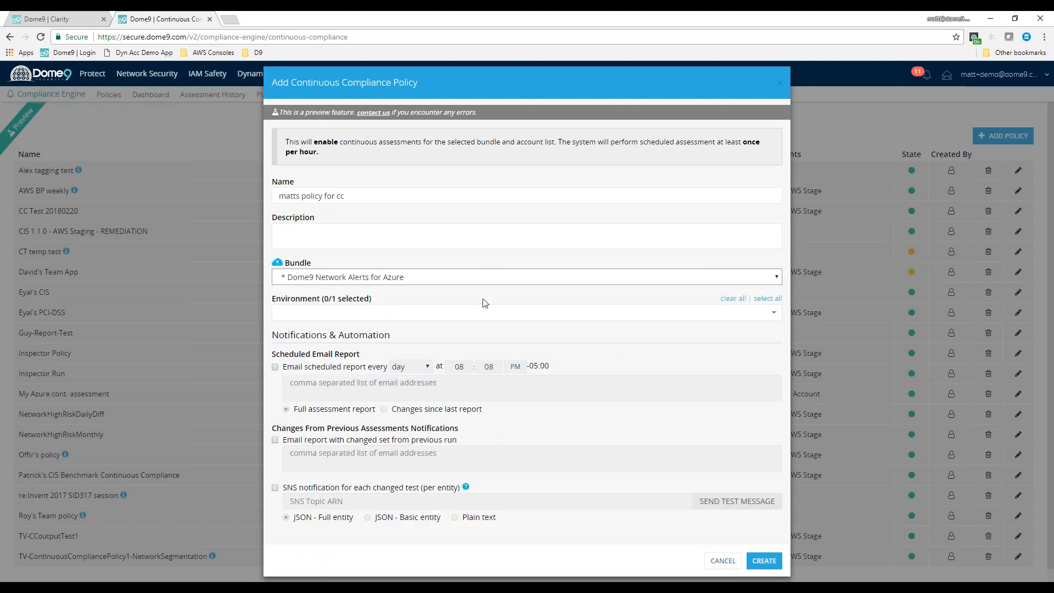
{"action": "left_click", "coordinate": [488, 316]}
{"action": "left_click", "coordinate": [487, 329]}
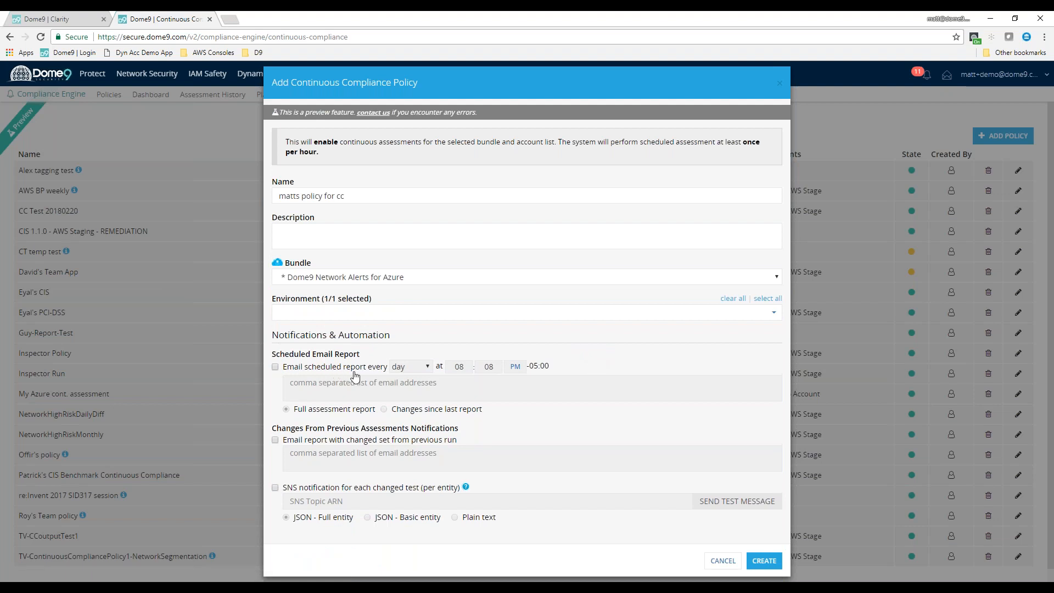
Try a daily emailed report of changes since the last report plus JSON - Basic entity SNS notifications, and discard the policy
{"action": "left_click", "coordinate": [275, 367]}
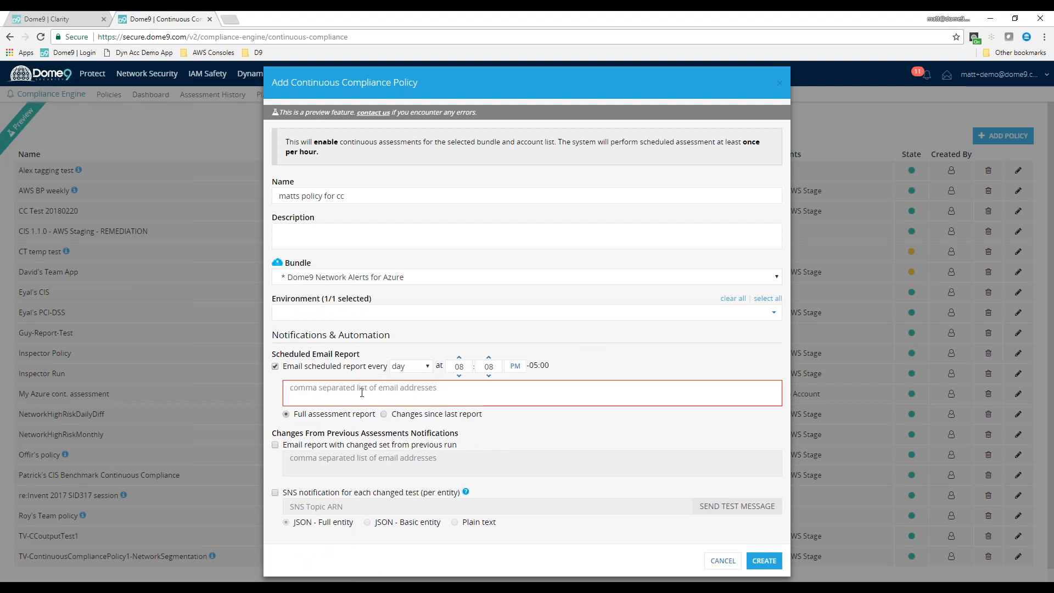
{"action": "left_click", "coordinate": [396, 401]}
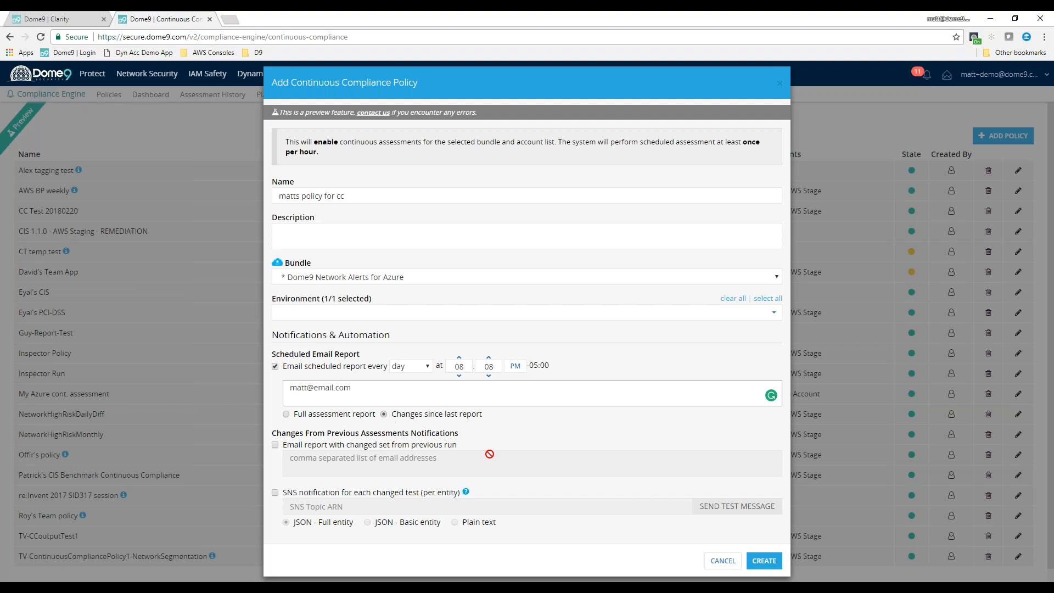
{"action": "left_click", "coordinate": [414, 496]}
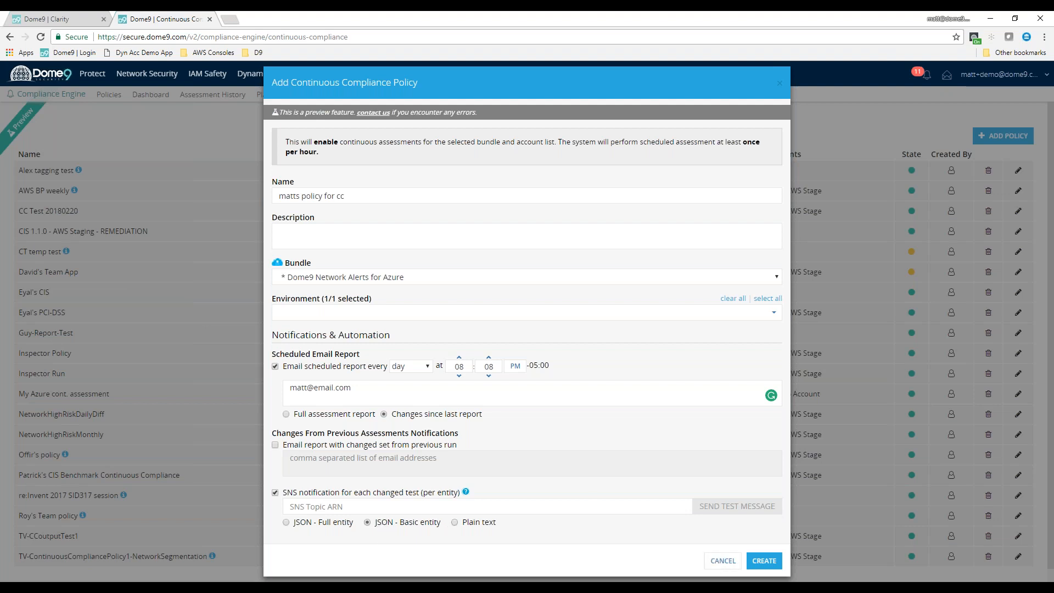
{"action": "left_click", "coordinate": [714, 562]}
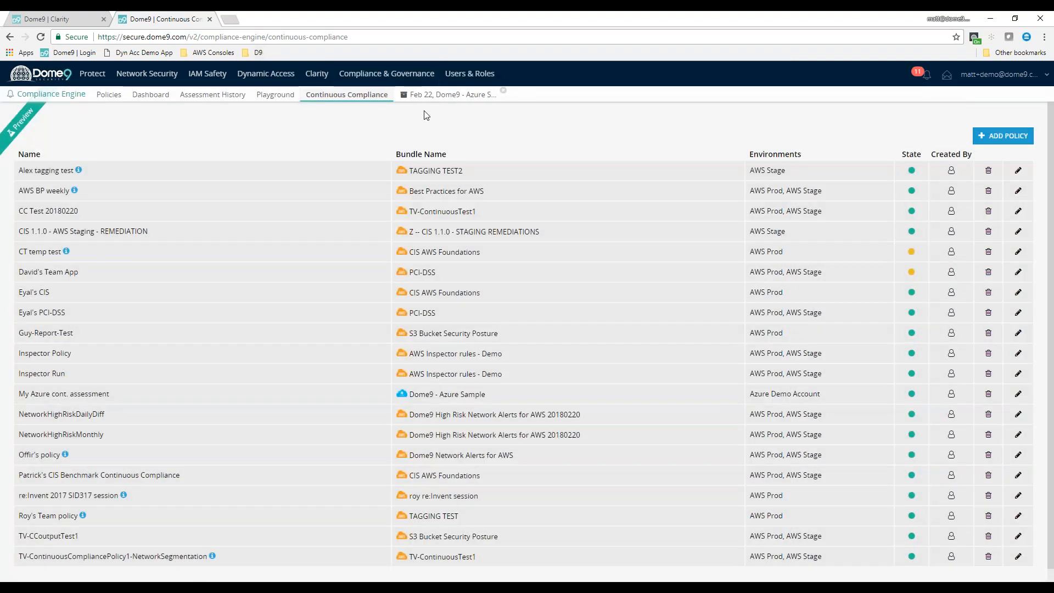
Close the Azure Sample assessment result and review the Dome9 Network Alerts for Azure trend chart from the compliance dashboard
{"action": "left_click", "coordinate": [502, 91]}
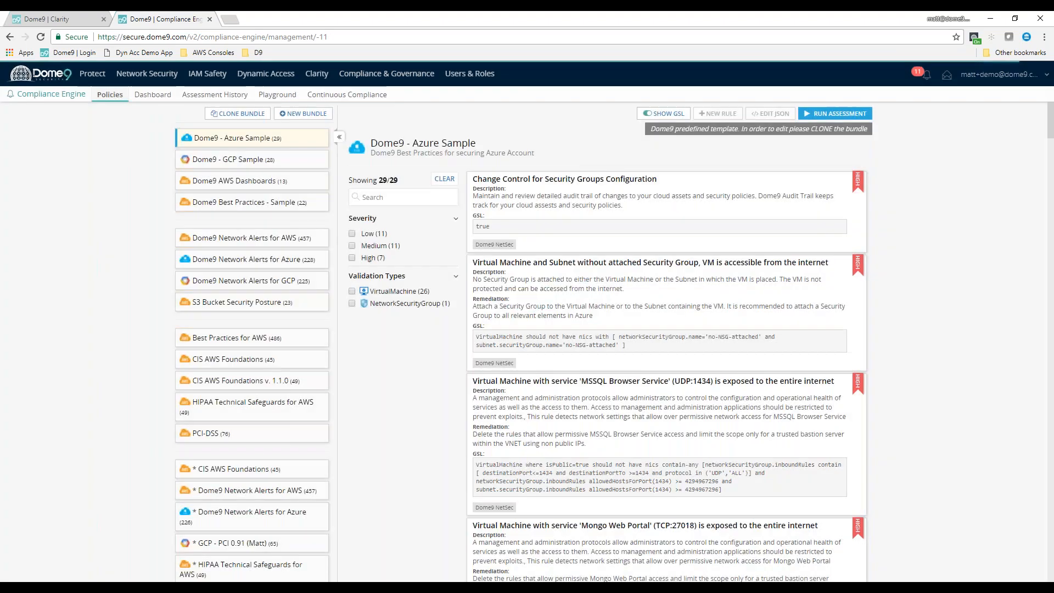
{"action": "mouse_move", "coordinate": [387, 74]}
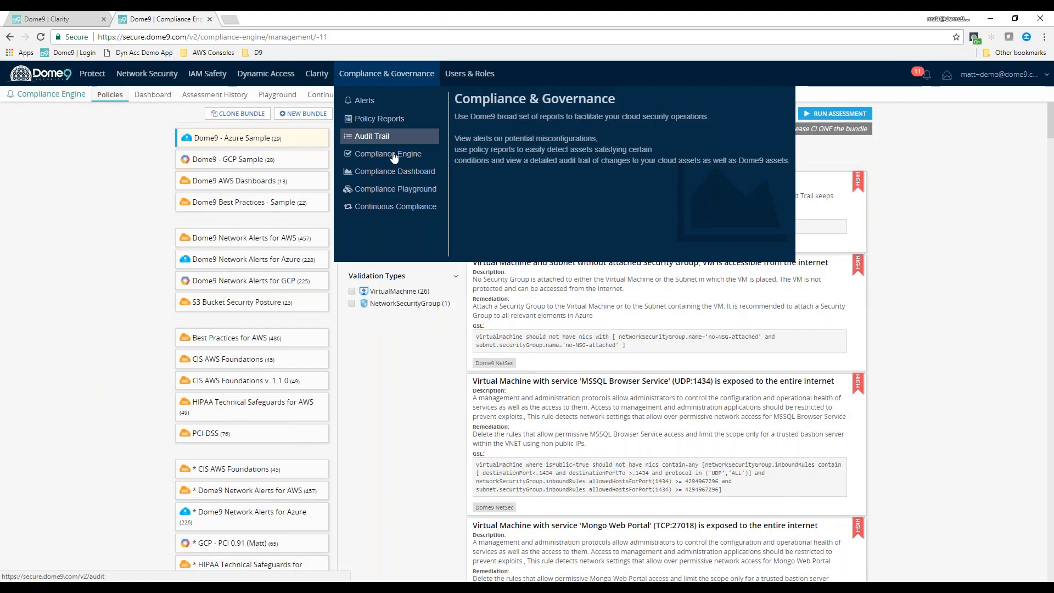
{"action": "left_click", "coordinate": [395, 171]}
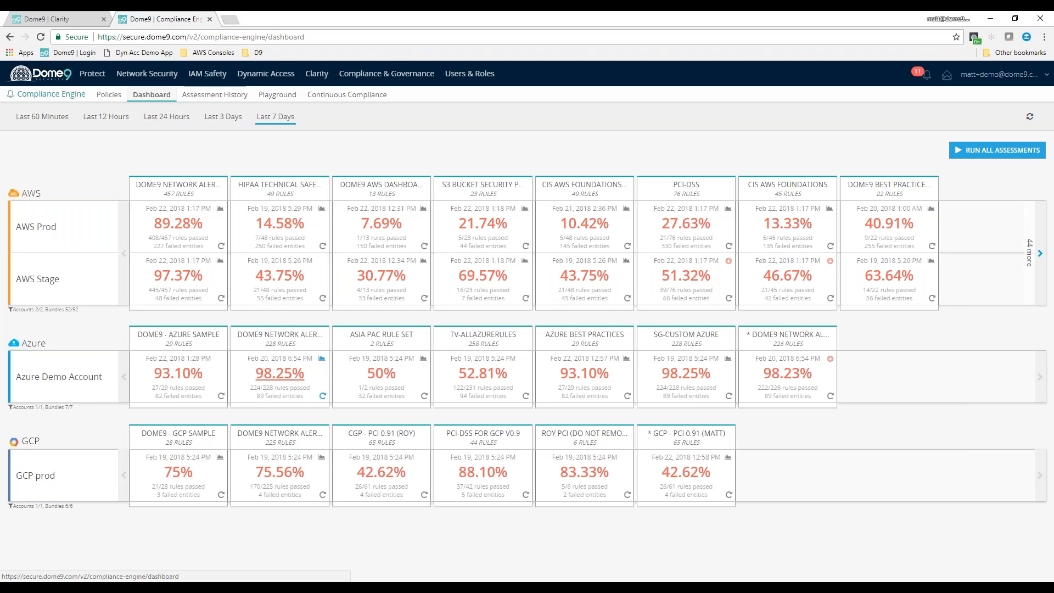
{"action": "left_click", "coordinate": [322, 360]}
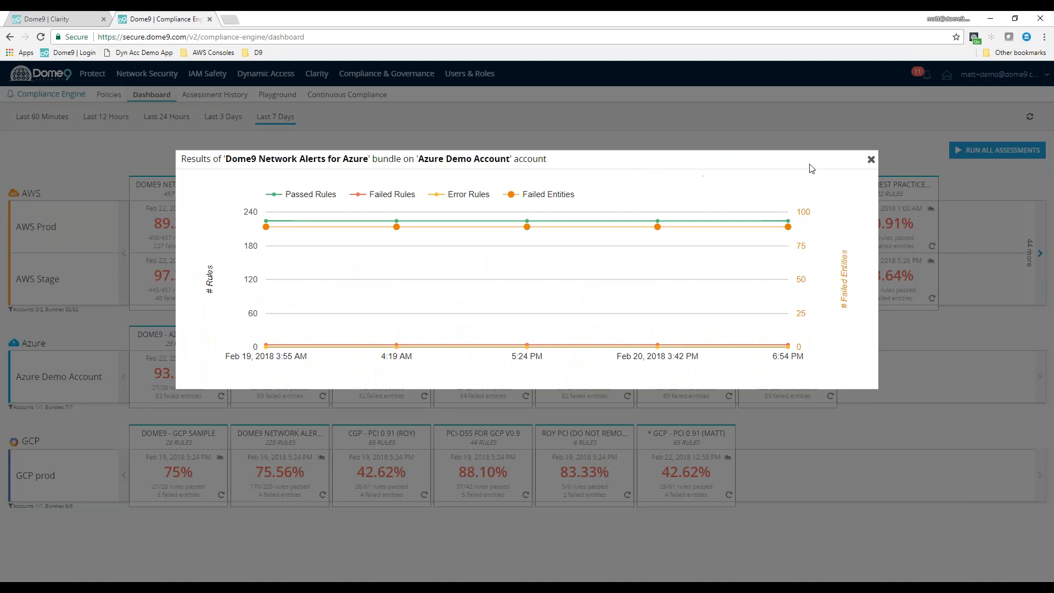
{"action": "left_click", "coordinate": [870, 160]}
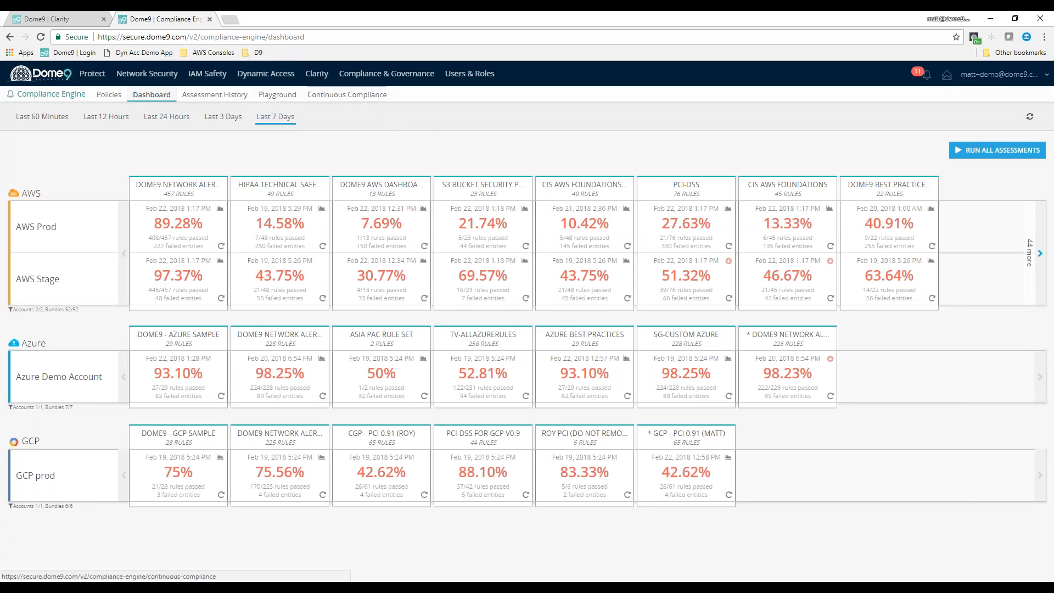
Create a new security policy bundle with Azure as cloud vendor, entering a name that marks it as the owner's new Azure Bundle
{"action": "left_click", "coordinate": [35, 99]}
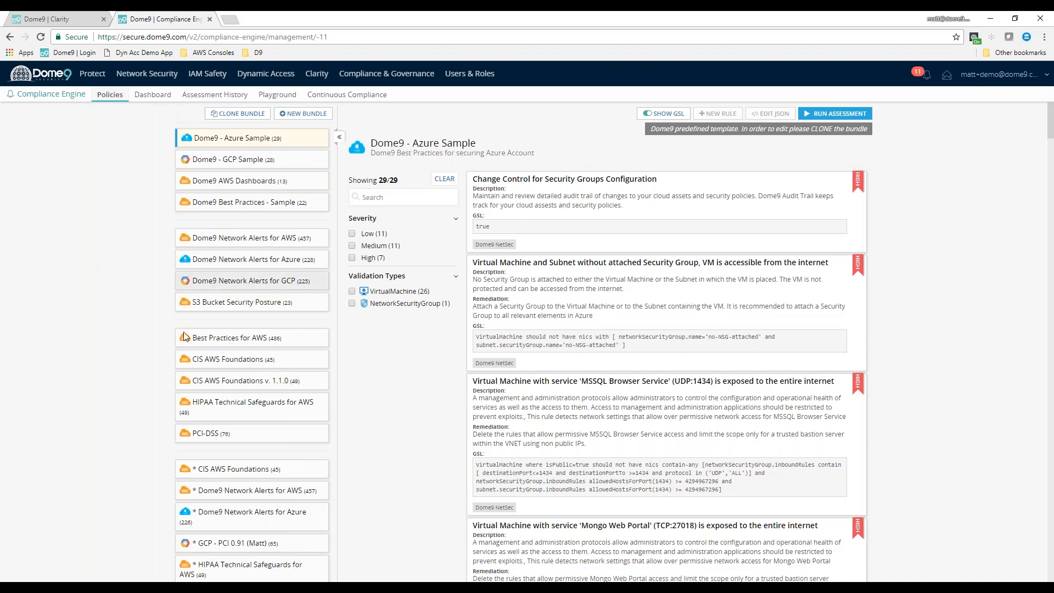
{"action": "left_click", "coordinate": [303, 113]}
{"action": "left_click", "coordinate": [455, 225]}
{"action": "left_click", "coordinate": [456, 259]}
{"action": "left_click", "coordinate": [433, 139]}
{"action": "type", "text": "* Matts neww Azure Bundle"}
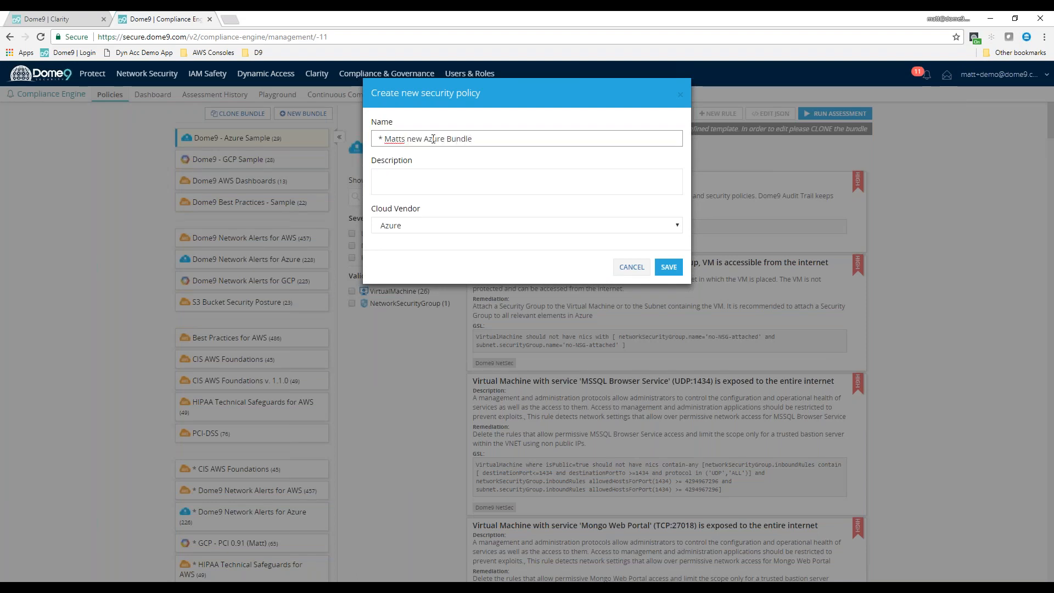
{"action": "left_click", "coordinate": [668, 269]}
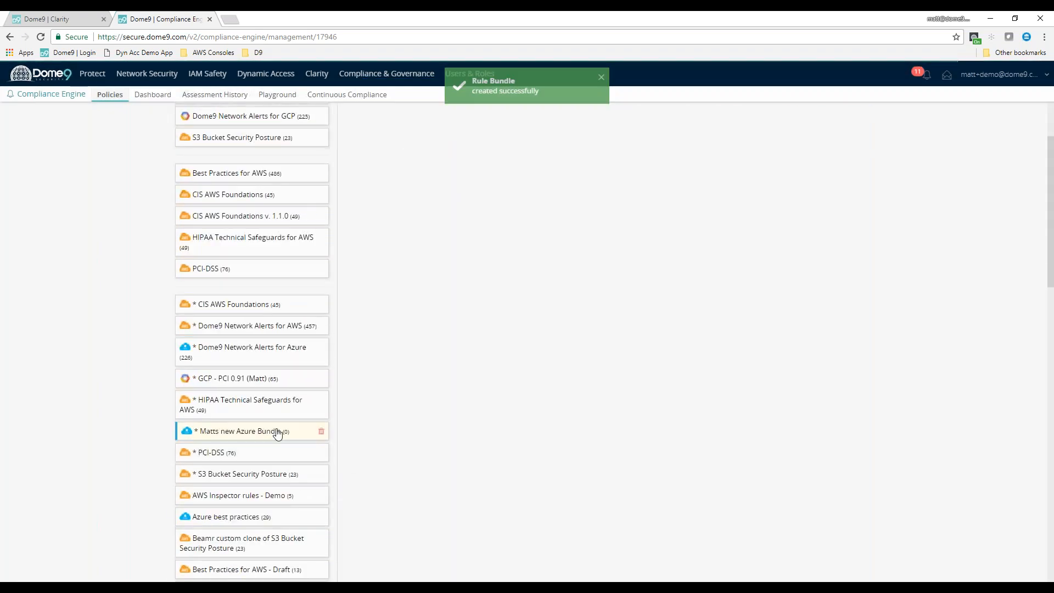
Examine the rules in the * Dome9 Network Alerts for Azure and Azure best practices bundles
{"action": "scroll", "coordinate": [277, 434], "scroll_direction": "down", "scroll_amount": 1}
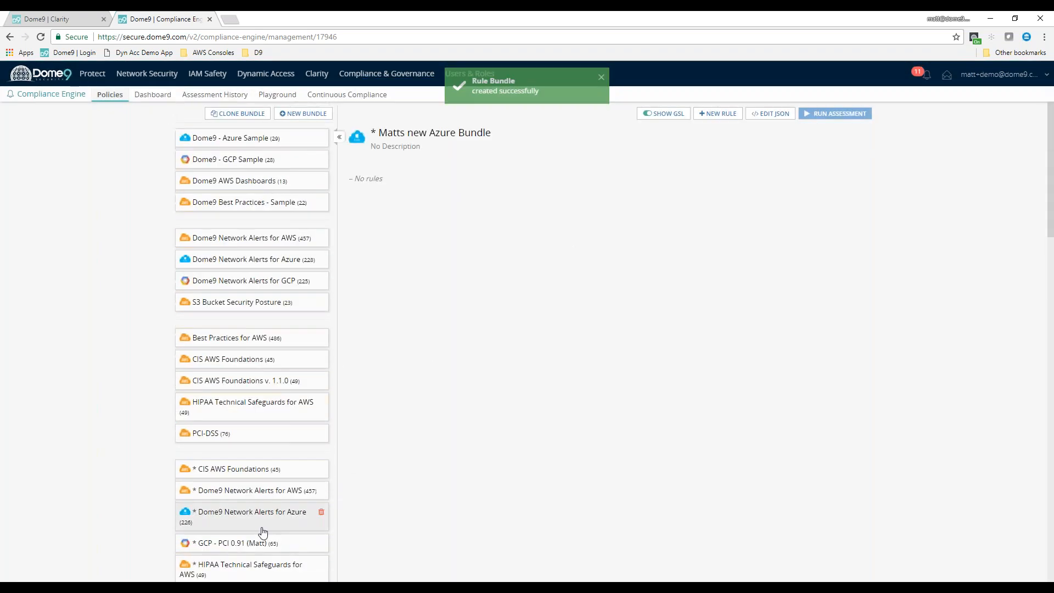
{"action": "left_click", "coordinate": [266, 513]}
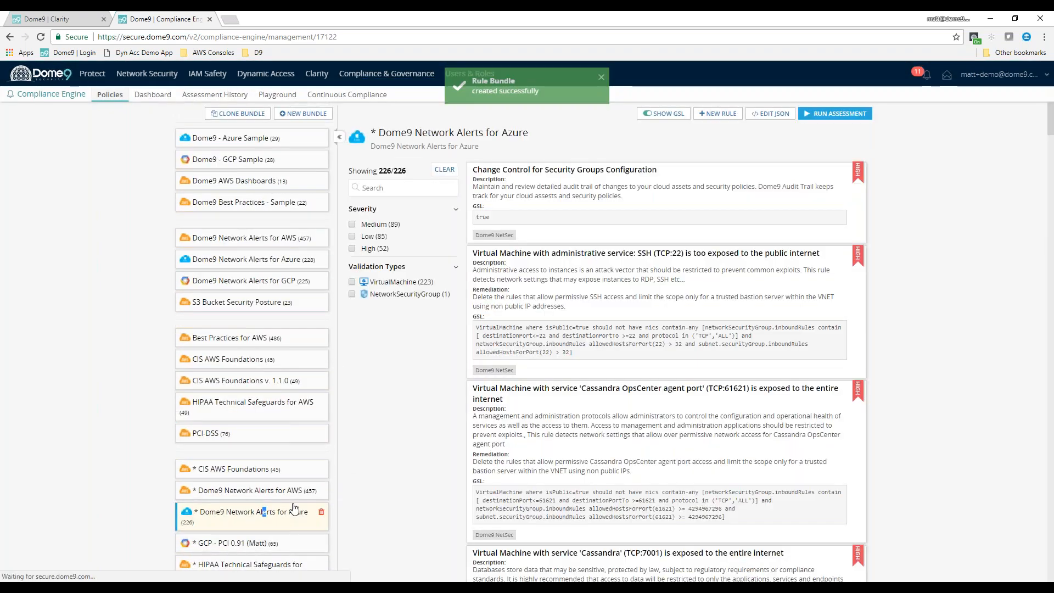
{"action": "scroll", "coordinate": [326, 521], "scroll_direction": "down", "scroll_amount": 3}
{"action": "left_click", "coordinate": [294, 432]}
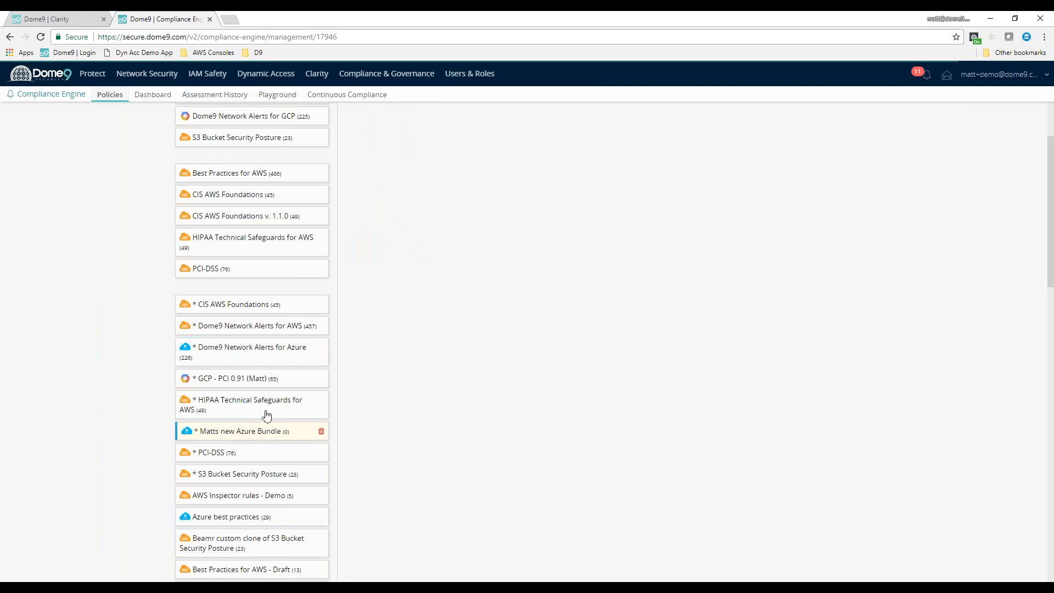
{"action": "left_click", "coordinate": [244, 350]}
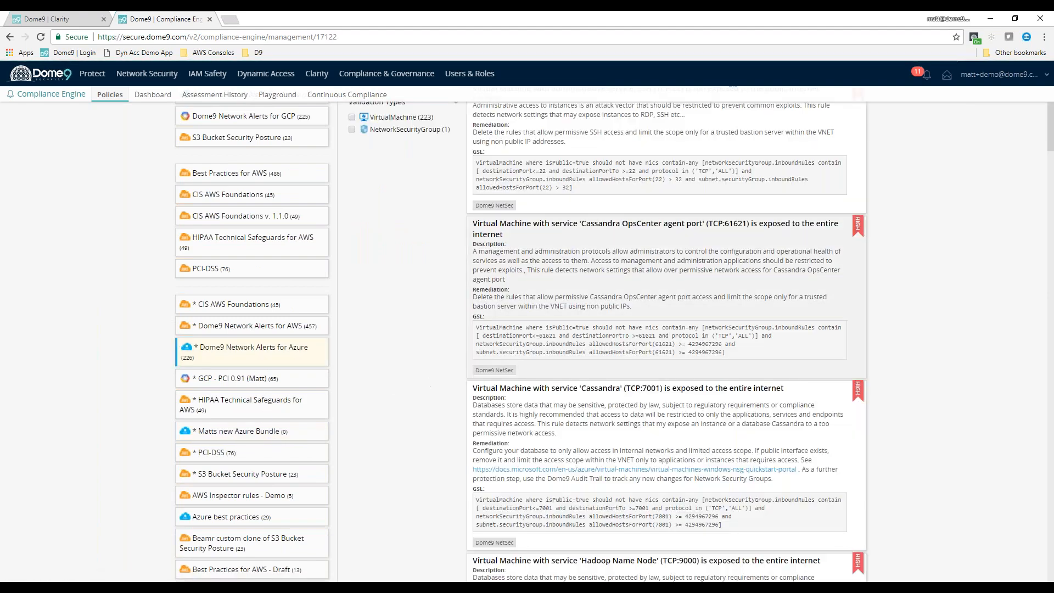
{"action": "scroll", "coordinate": [698, 301], "scroll_direction": "down", "scroll_amount": 3}
{"action": "left_click", "coordinate": [216, 352]}
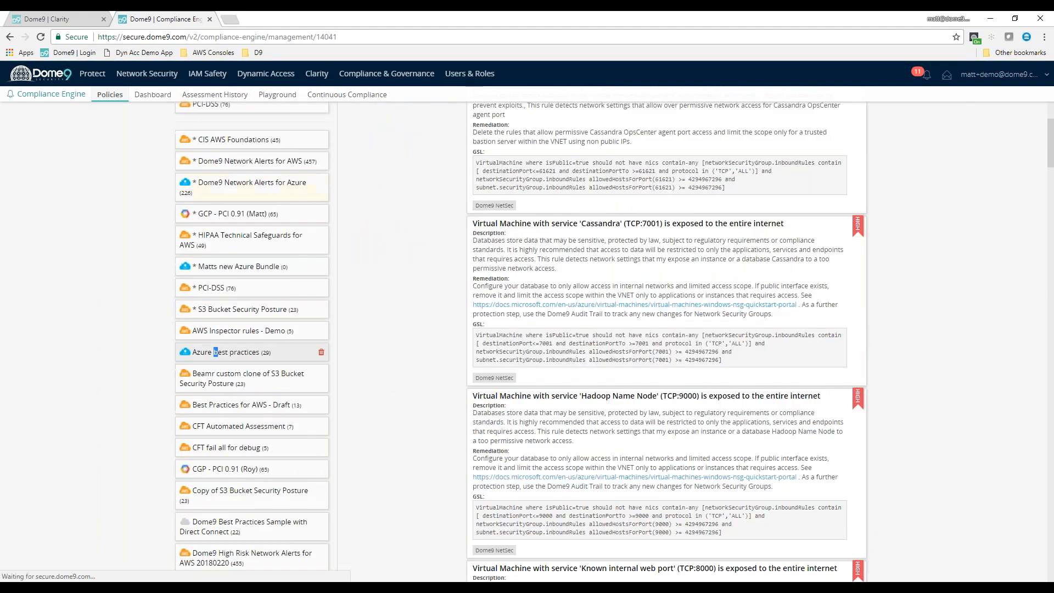
{"action": "scroll", "coordinate": [675, 313], "scroll_direction": "up", "scroll_amount": 1}
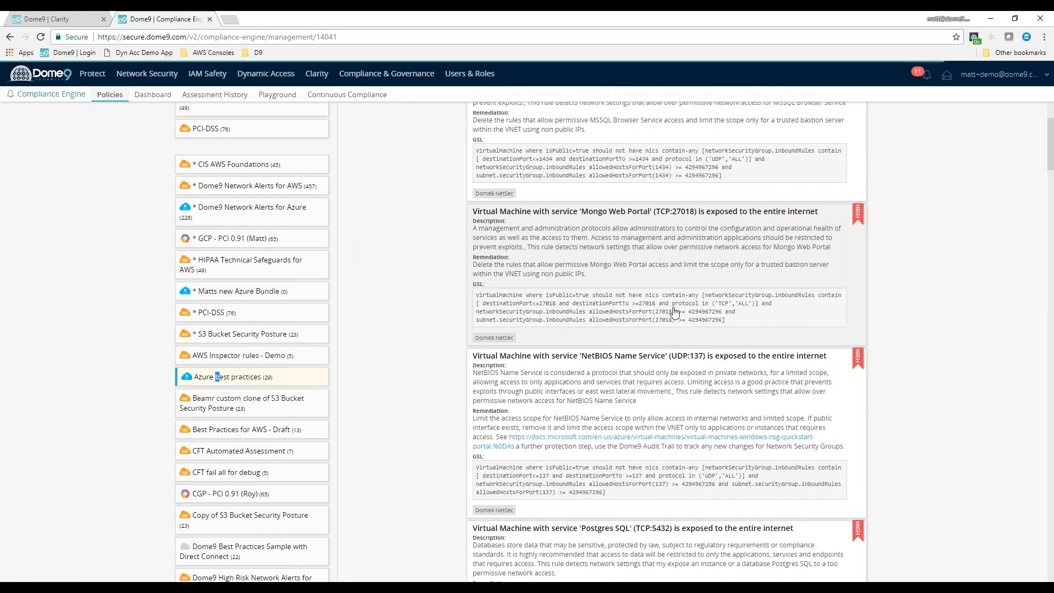
{"action": "scroll", "coordinate": [674, 313], "scroll_direction": "up", "scroll_amount": 4}
{"action": "scroll", "coordinate": [318, 508], "scroll_direction": "down", "scroll_amount": 3}
Open the owner's new, empty Azure bundle and start a new rule whose GSL is composed with the Rule Builder
{"action": "left_click", "coordinate": [291, 378]}
{"action": "scroll", "coordinate": [714, 181], "scroll_direction": "up", "scroll_amount": 4}
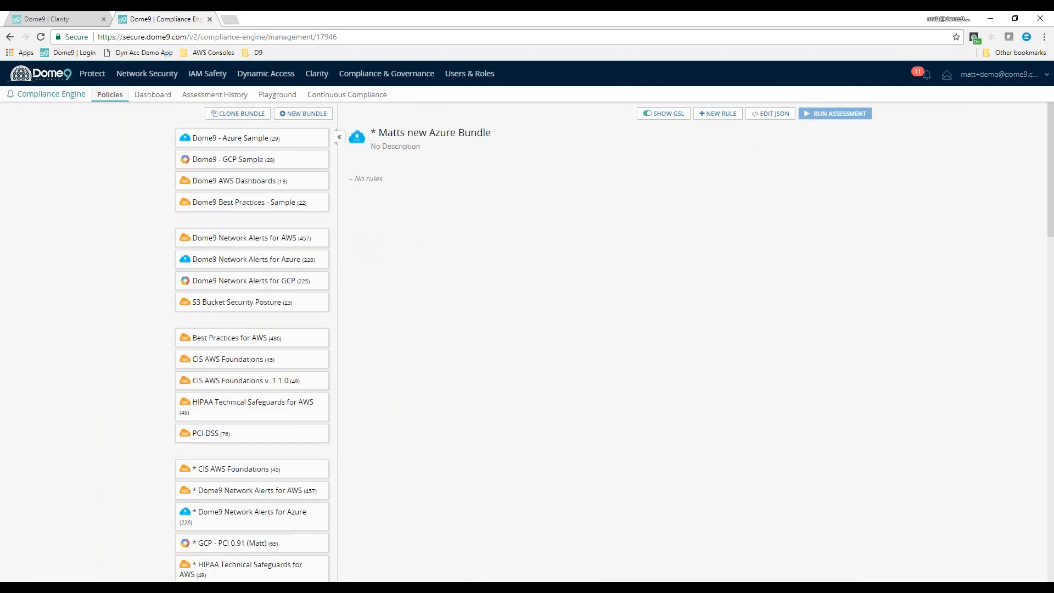
{"action": "left_click", "coordinate": [719, 114]}
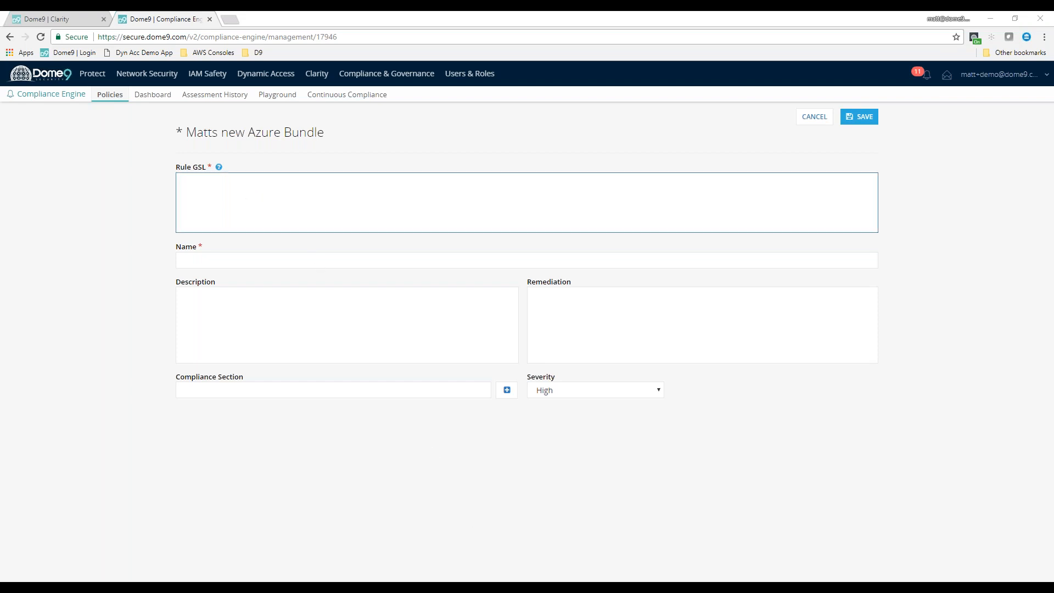
{"action": "left_click", "coordinate": [300, 205]}
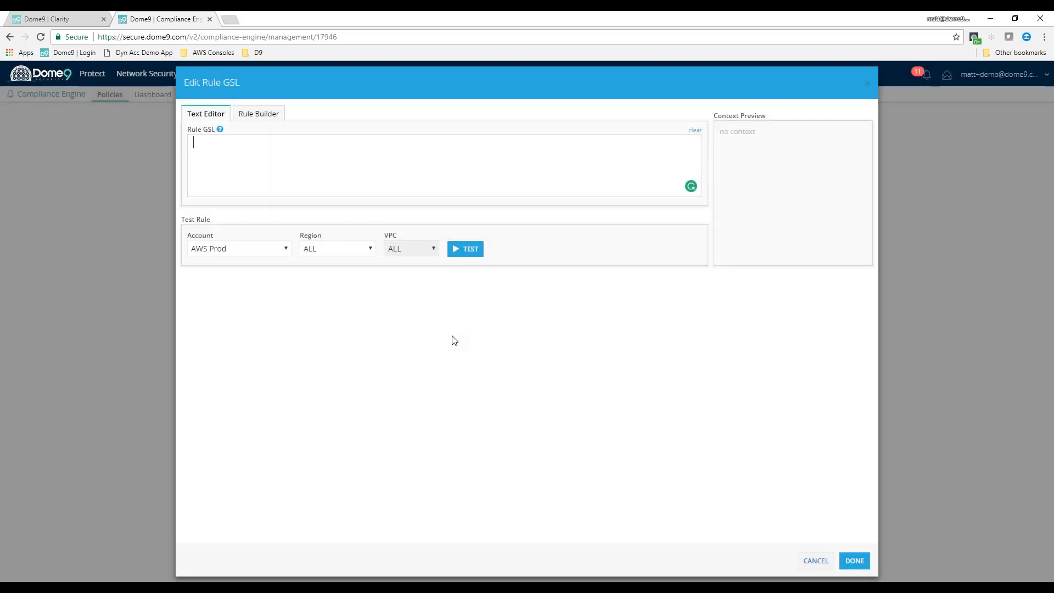
{"action": "left_click", "coordinate": [258, 113]}
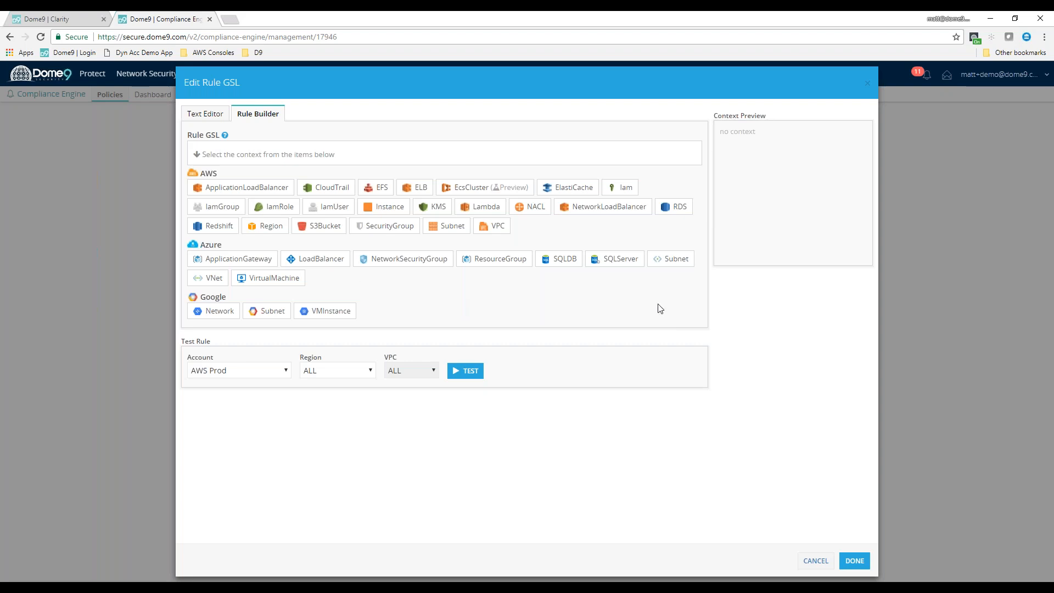
Build a rule stating that an Azure VirtualMachine should have tags containing a key equal to env
{"action": "left_click", "coordinate": [290, 283]}
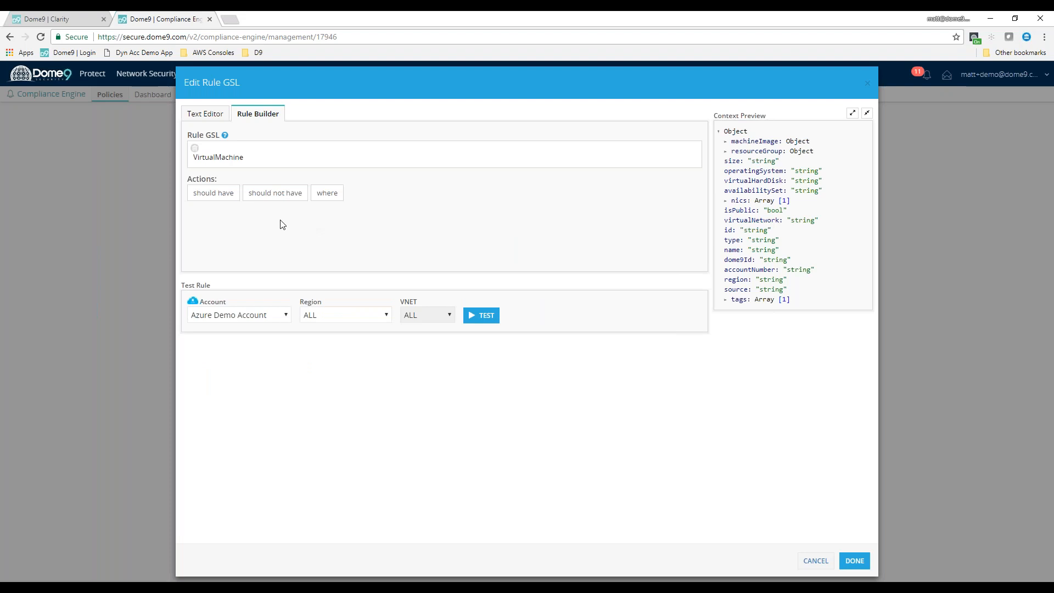
{"action": "left_click", "coordinate": [227, 197]}
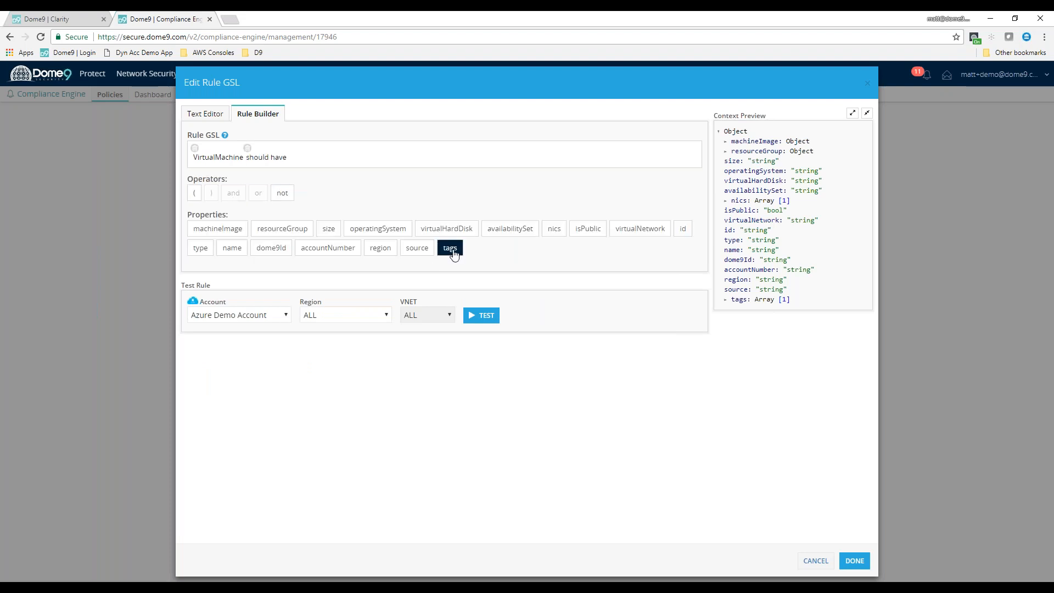
{"action": "left_click", "coordinate": [450, 248]}
{"action": "left_click", "coordinate": [235, 217]}
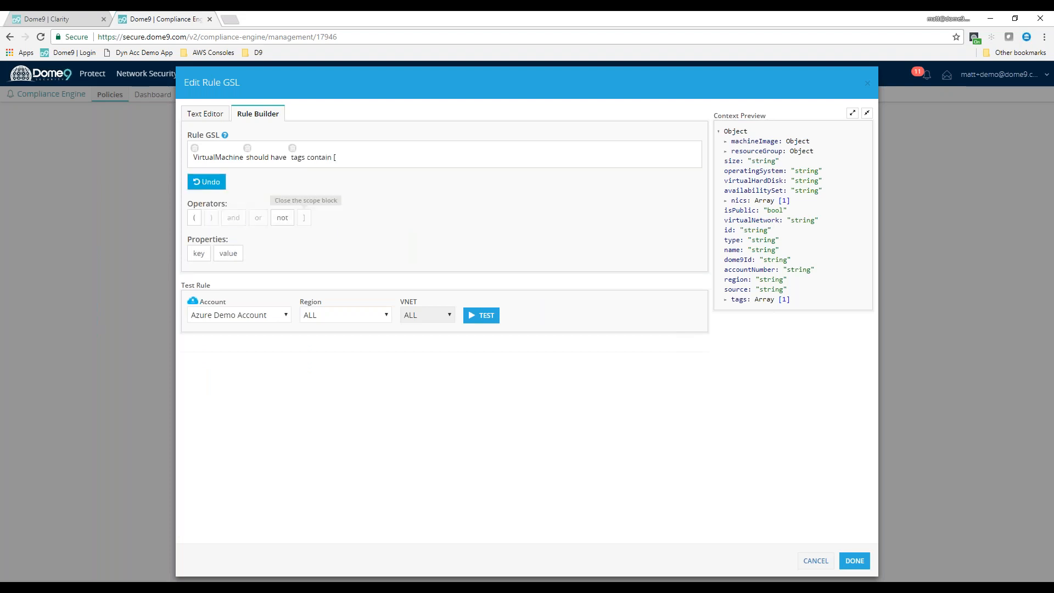
{"action": "left_click", "coordinate": [199, 253]}
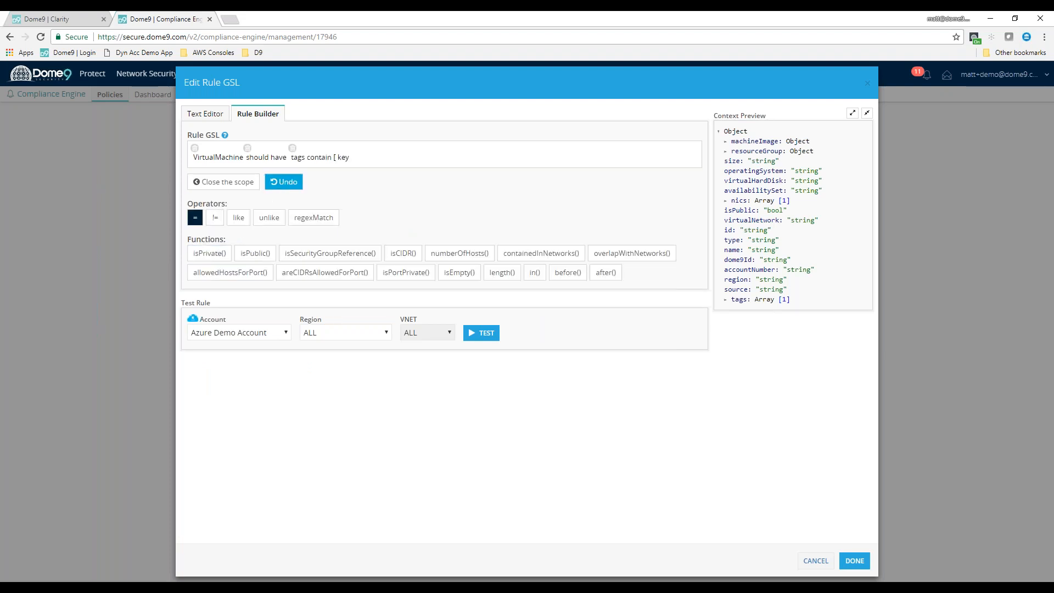
{"action": "left_click", "coordinate": [195, 217]}
{"action": "type", "text": "env"}
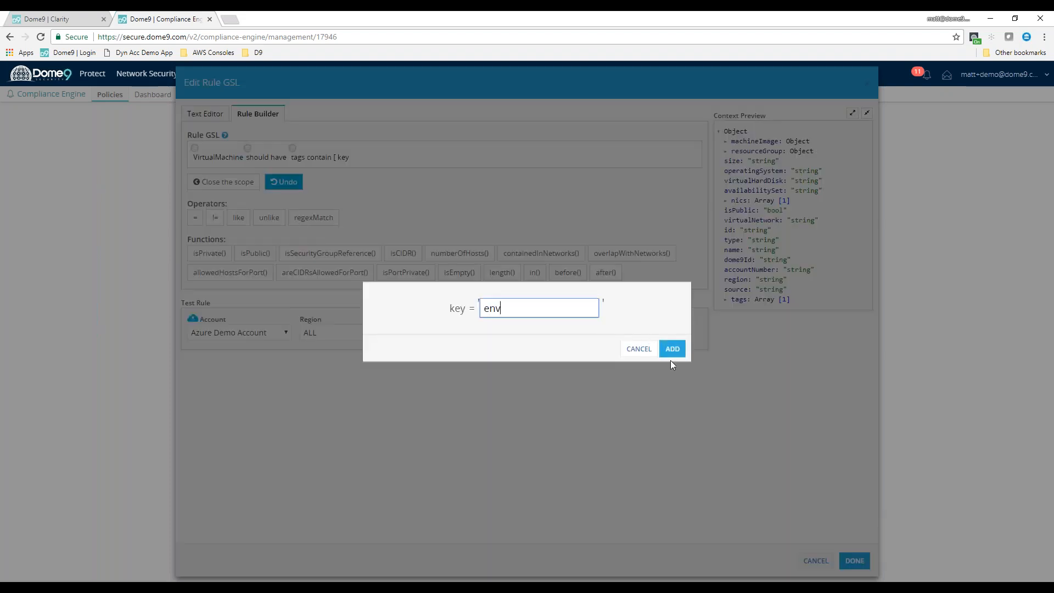
{"action": "left_click", "coordinate": [672, 354]}
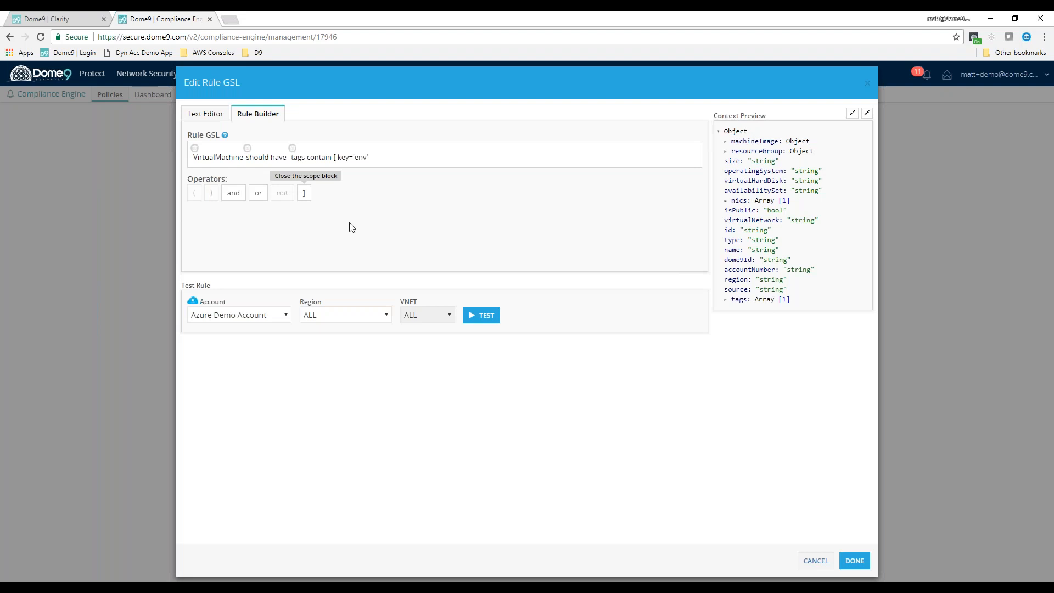
Extend the env tag condition to require a value in dev, test, qa, staging or prod
{"action": "left_click", "coordinate": [238, 199]}
{"action": "left_click", "coordinate": [227, 229]}
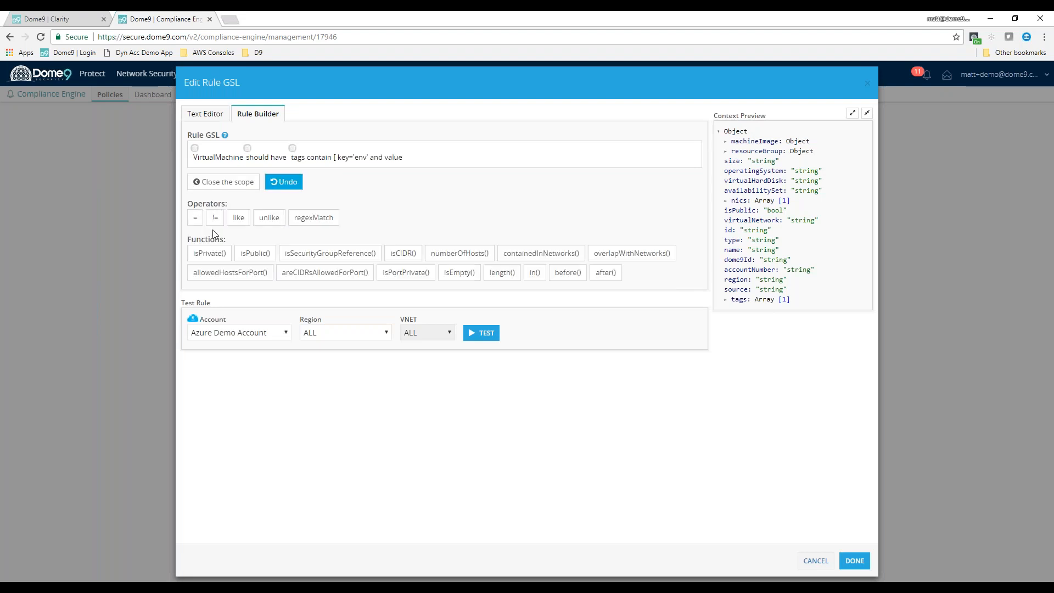
{"action": "left_click", "coordinate": [536, 272]}
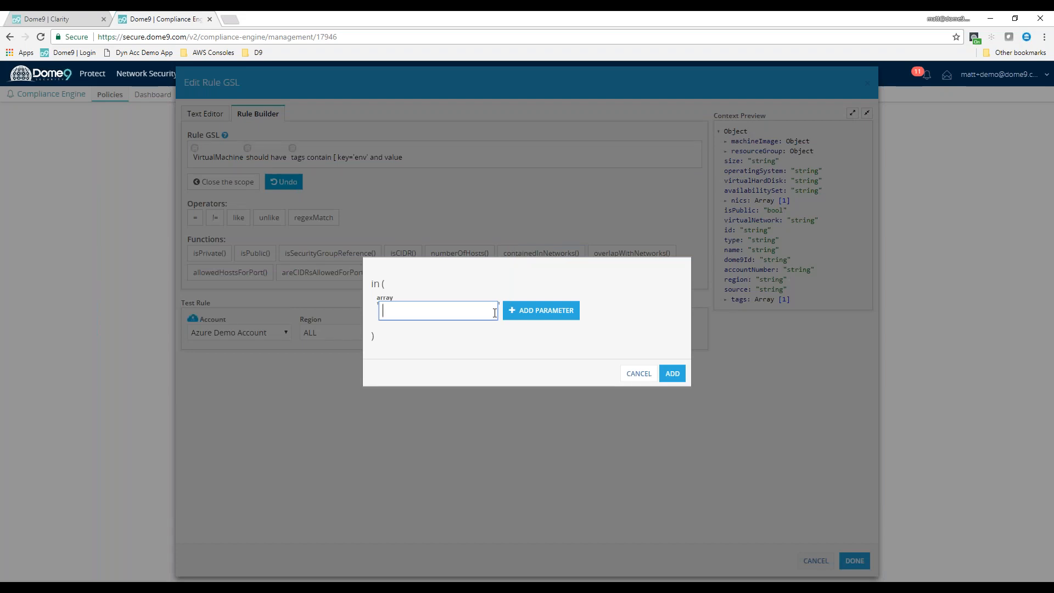
{"action": "type", "text": "dev"}
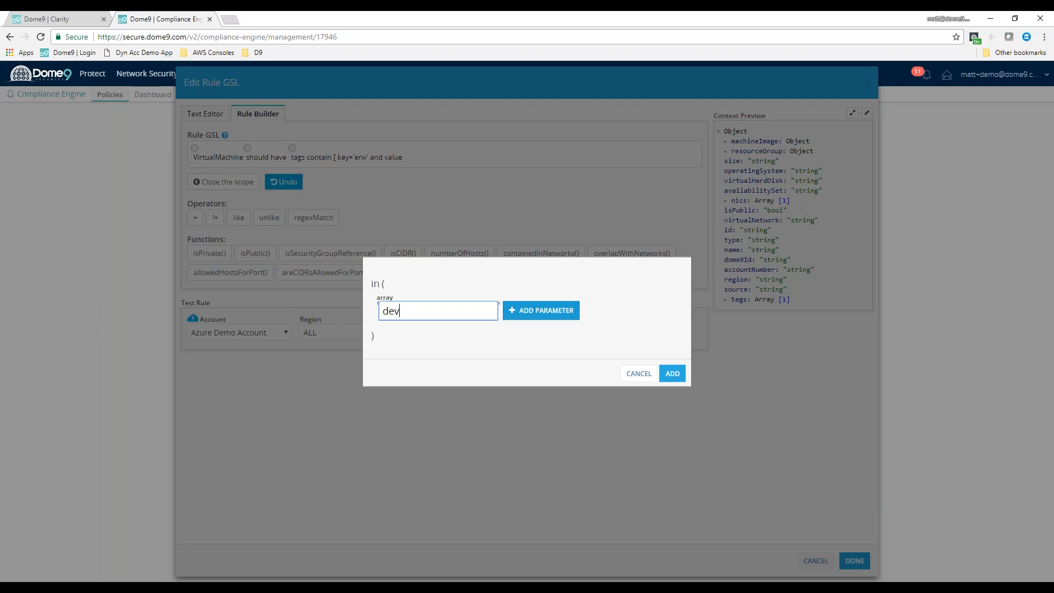
{"action": "left_click", "coordinate": [549, 317]}
{"action": "type", "text": "test"}
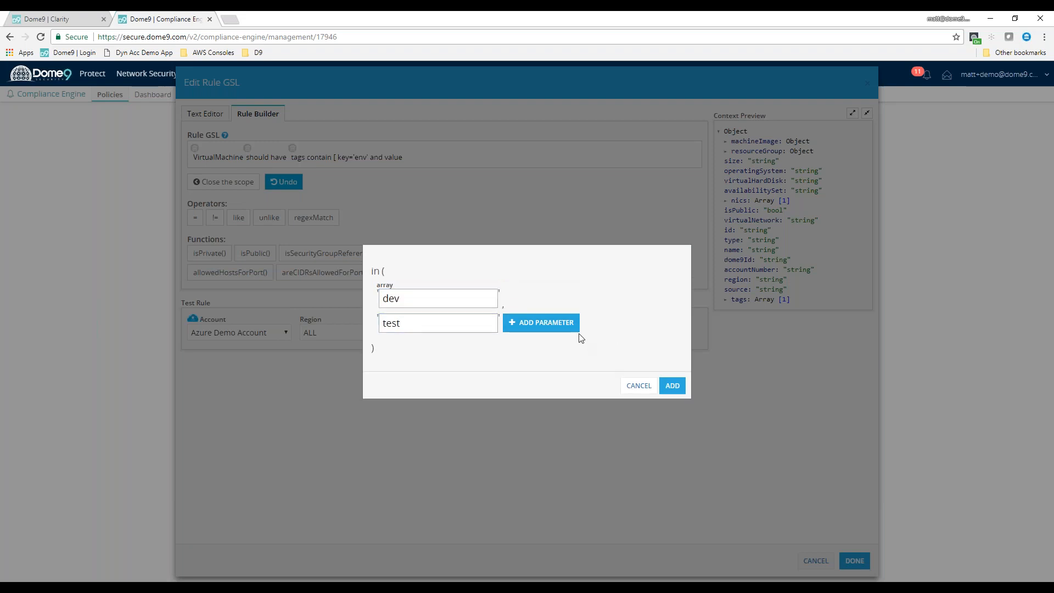
{"action": "left_click", "coordinate": [549, 323]}
{"action": "type", "text": "qa"}
{"action": "left_click", "coordinate": [535, 329]}
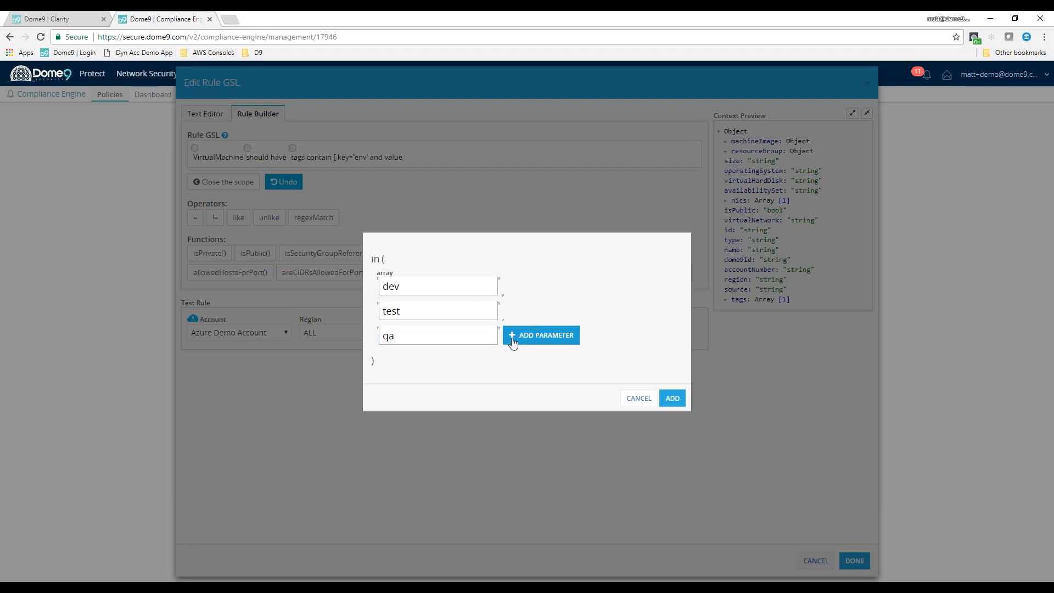
{"action": "type", "text": "staging"}
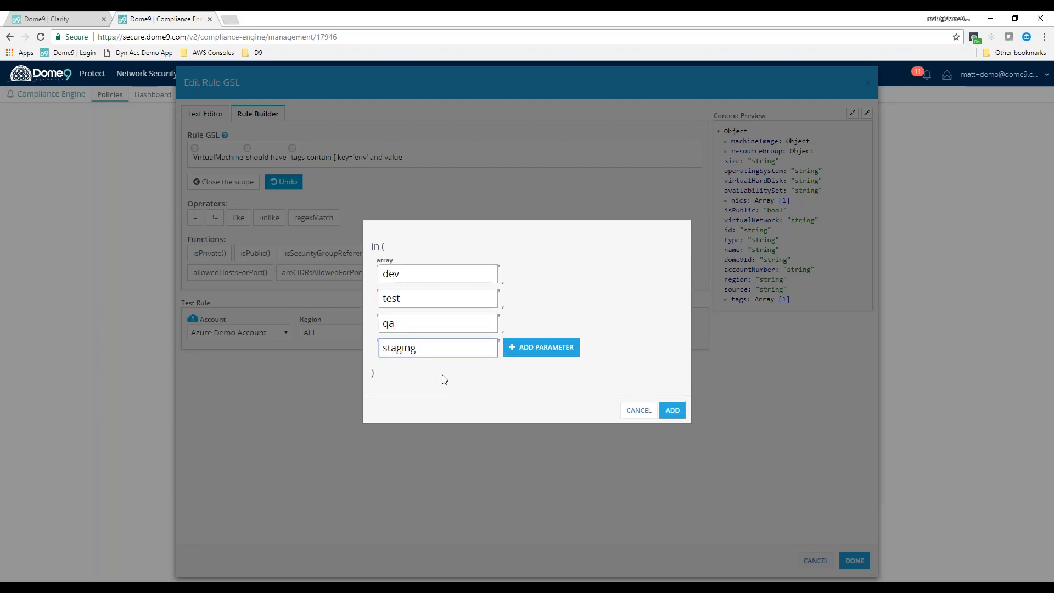
{"action": "left_click", "coordinate": [516, 348]}
{"action": "left_click", "coordinate": [462, 360]}
{"action": "type", "text": "prod"}
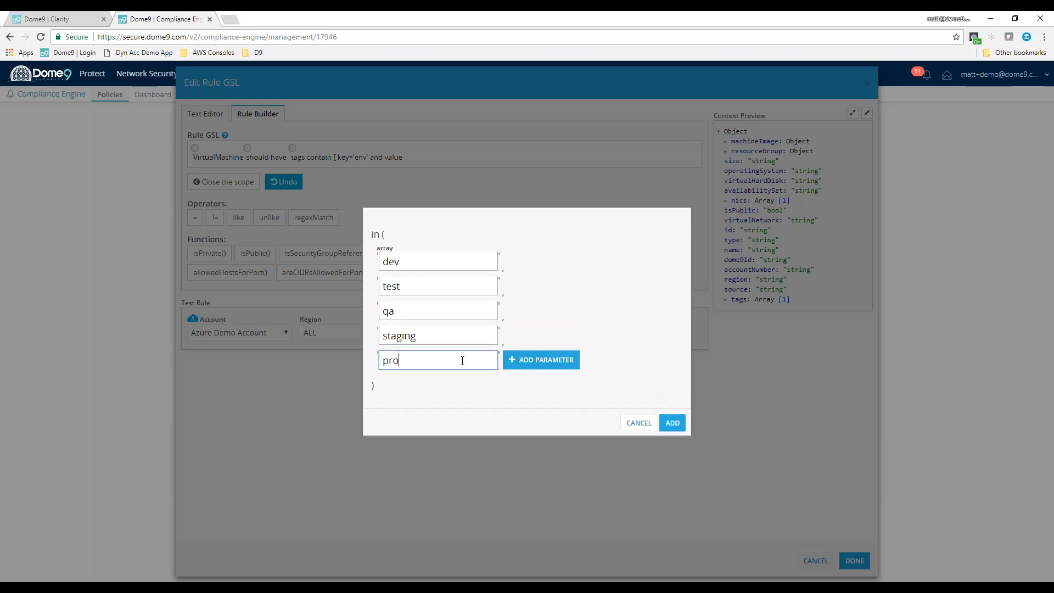
{"action": "left_click", "coordinate": [673, 423]}
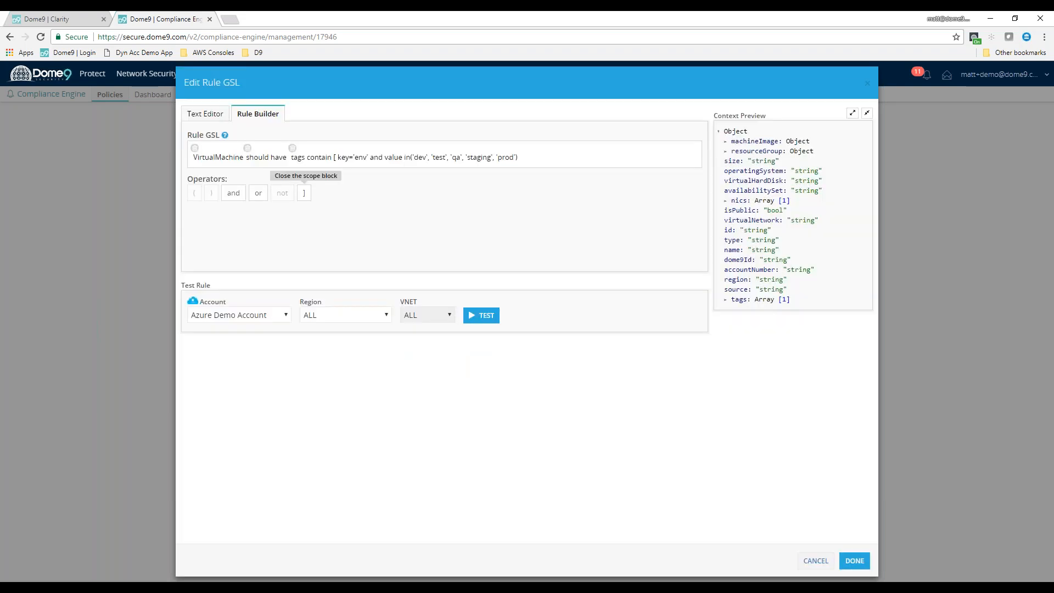
Close the tag scope block and test the virtual machine rule on the Azure Demo Account across all regions
{"action": "left_click", "coordinate": [475, 321]}
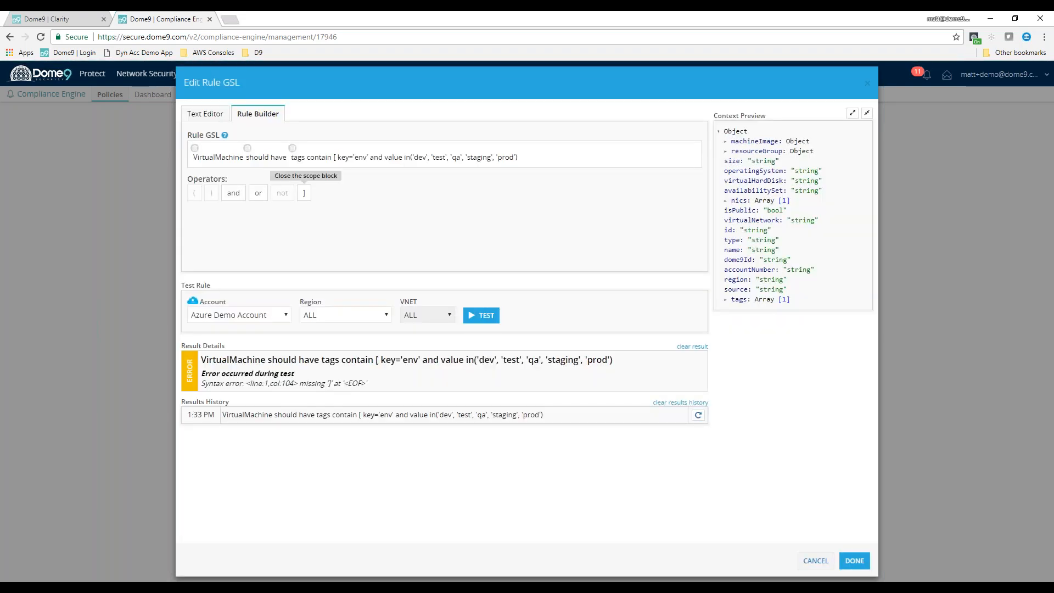
{"action": "left_click", "coordinate": [303, 192]}
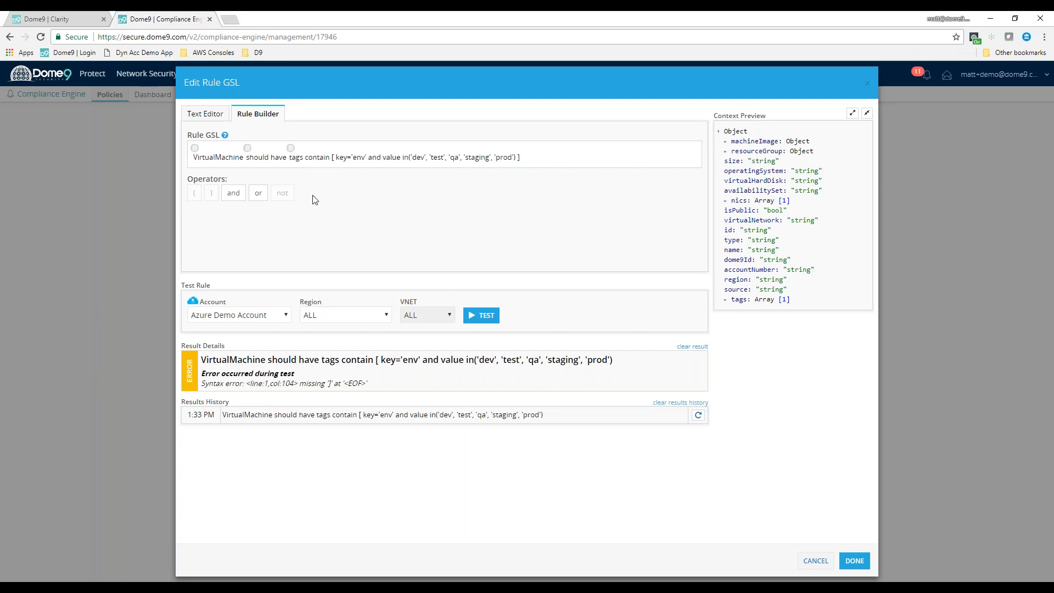
{"action": "left_click", "coordinate": [485, 319]}
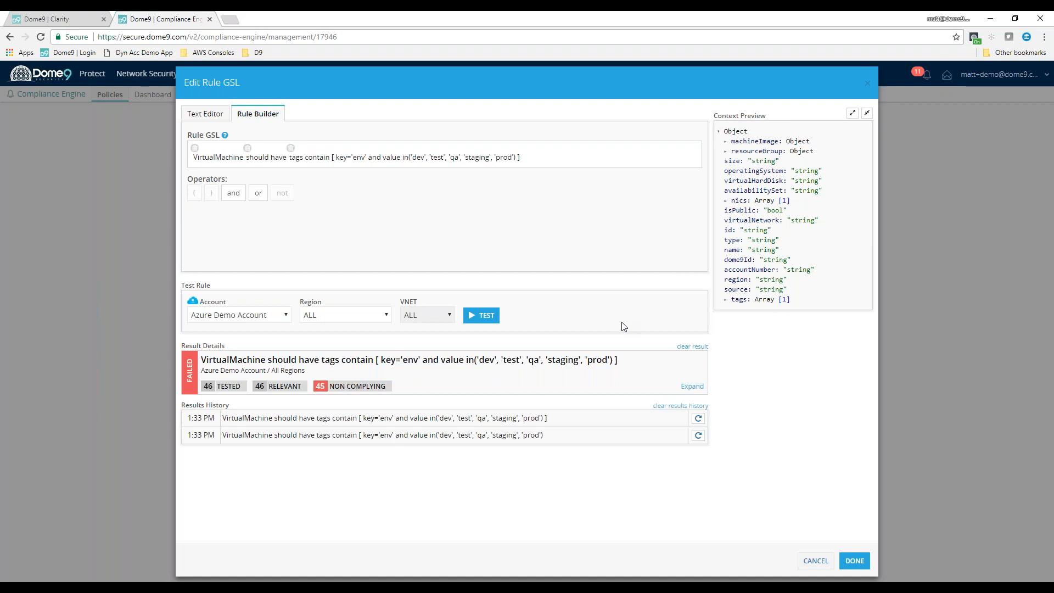
{"action": "left_click_drag", "start_coordinate": [204, 386], "coordinate": [241, 386]}
{"action": "left_click", "coordinate": [274, 386]}
Discard the virtual machine tag rule and begin one stating that an Azure ResourceGroup should have a region
{"action": "left_click", "coordinate": [210, 146]}
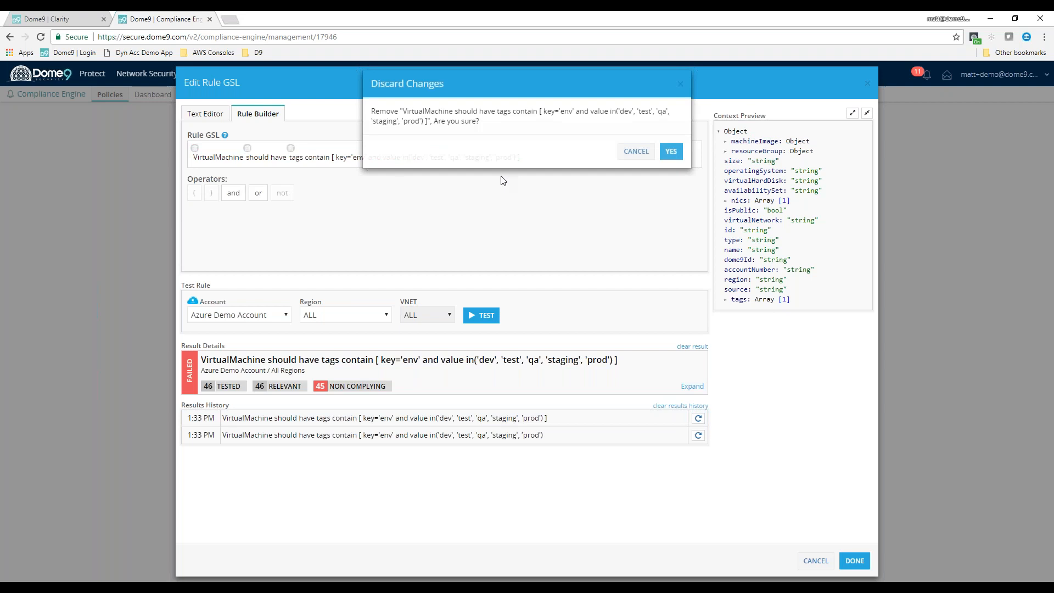
{"action": "left_click", "coordinate": [671, 151]}
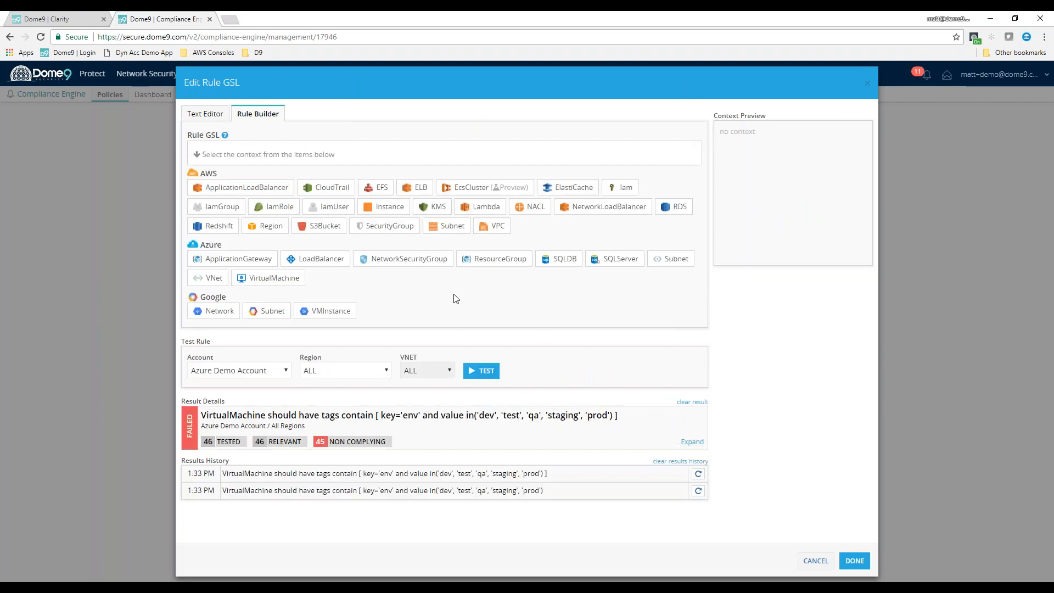
{"action": "left_click", "coordinate": [500, 261]}
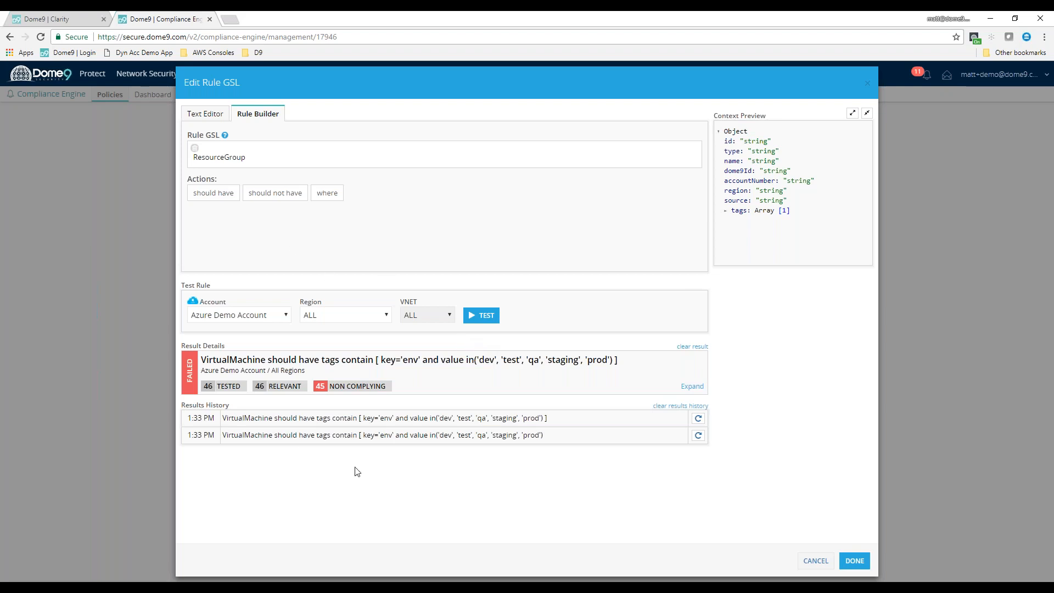
{"action": "left_click", "coordinate": [215, 194]}
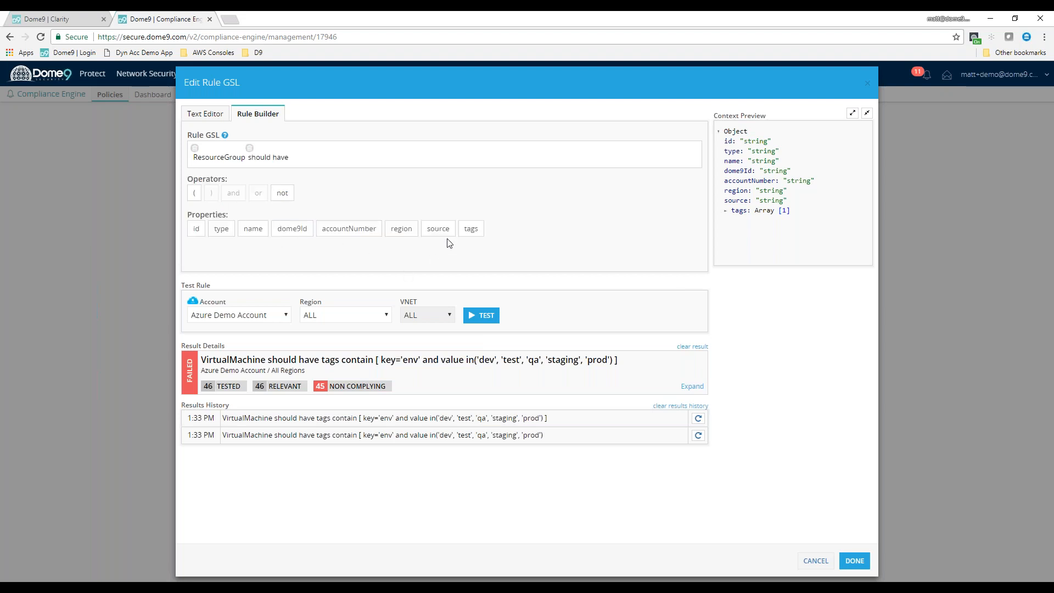
{"action": "left_click", "coordinate": [401, 228]}
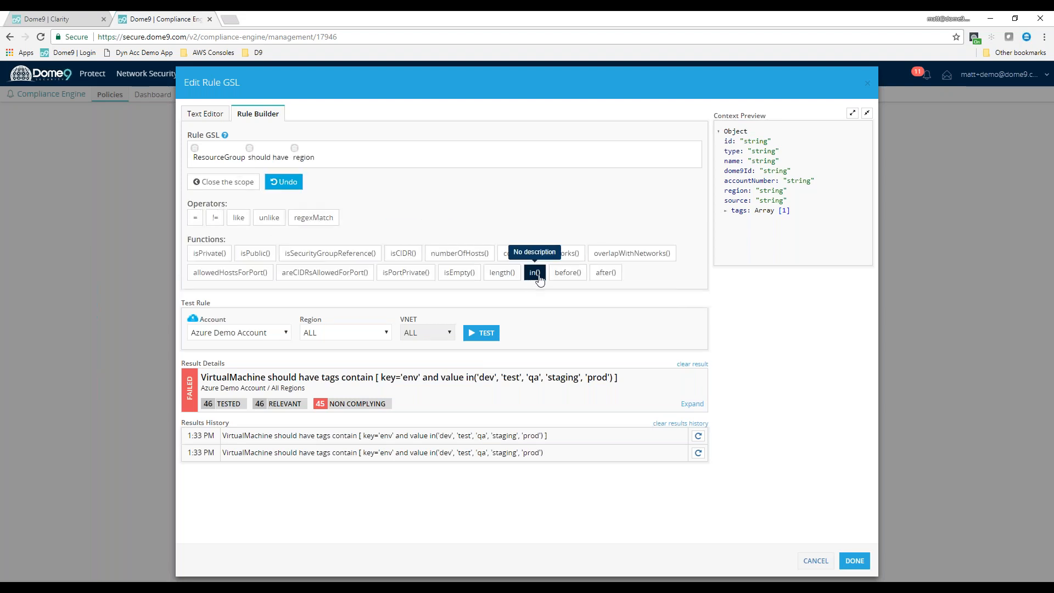
Apply the in() function to the resource group's region and enter centralus and northcentralus as allowed values
{"action": "left_click", "coordinate": [537, 274]}
{"action": "type", "text": "centra"}
{"action": "key", "text": "BackSpace"}
{"action": "key", "text": "BackSpace"}
{"action": "type", "text": "alus"}
{"action": "left_click", "coordinate": [519, 310]}
{"action": "left_click", "coordinate": [448, 332]}
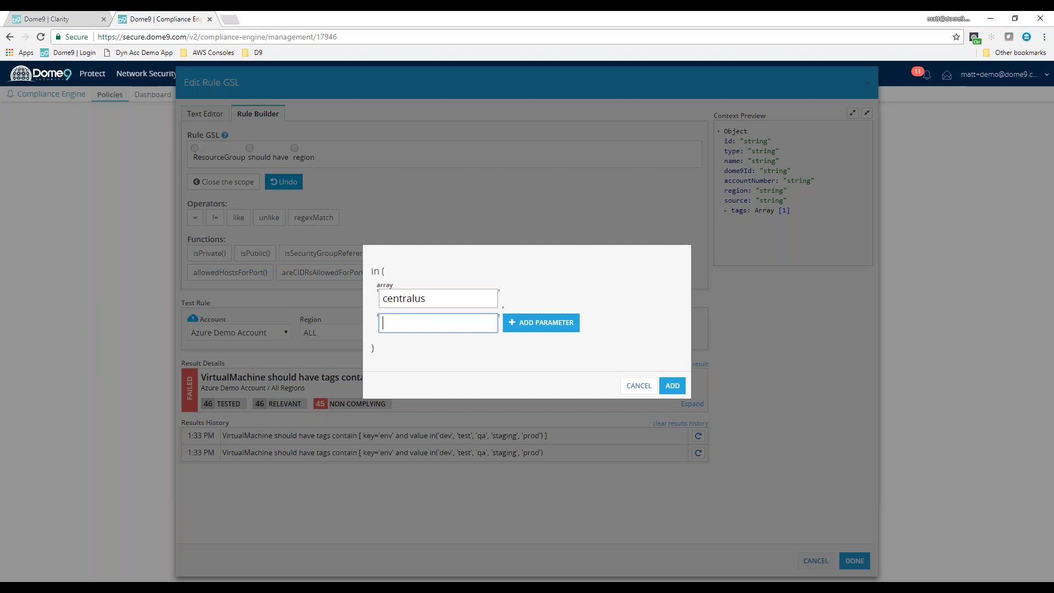
{"action": "type", "text": "northcentrual"}
{"action": "key", "text": "BackSpace"}
{"action": "key", "text": "BackSpace"}
{"action": "type", "text": "us"}
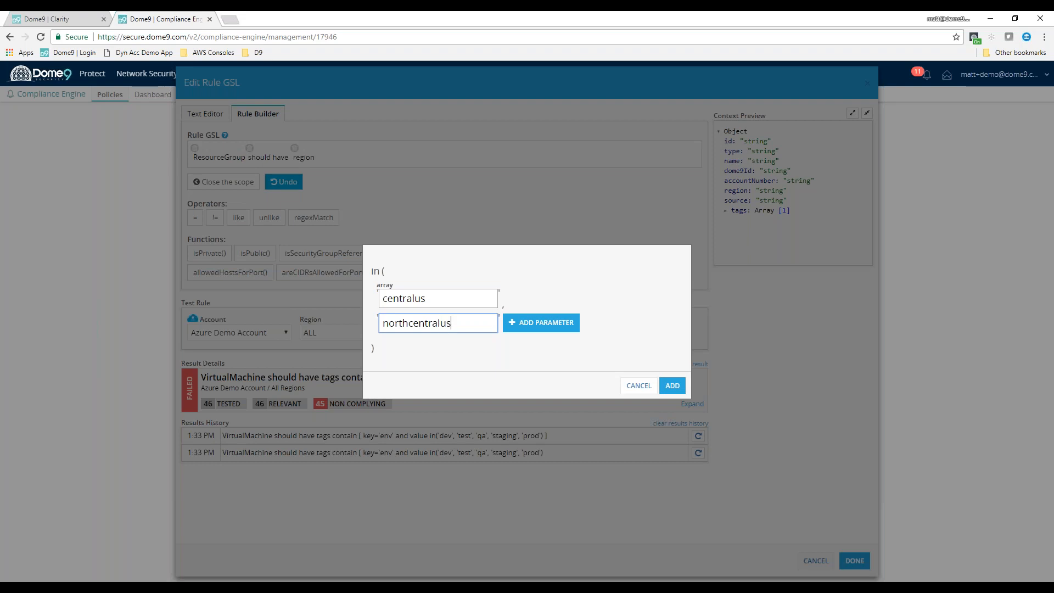
Enter westus, westus2 and eastus as further allowed regions and add the completed list to the rule
{"action": "left_click", "coordinate": [539, 324]}
{"action": "type", "text": "westus"}
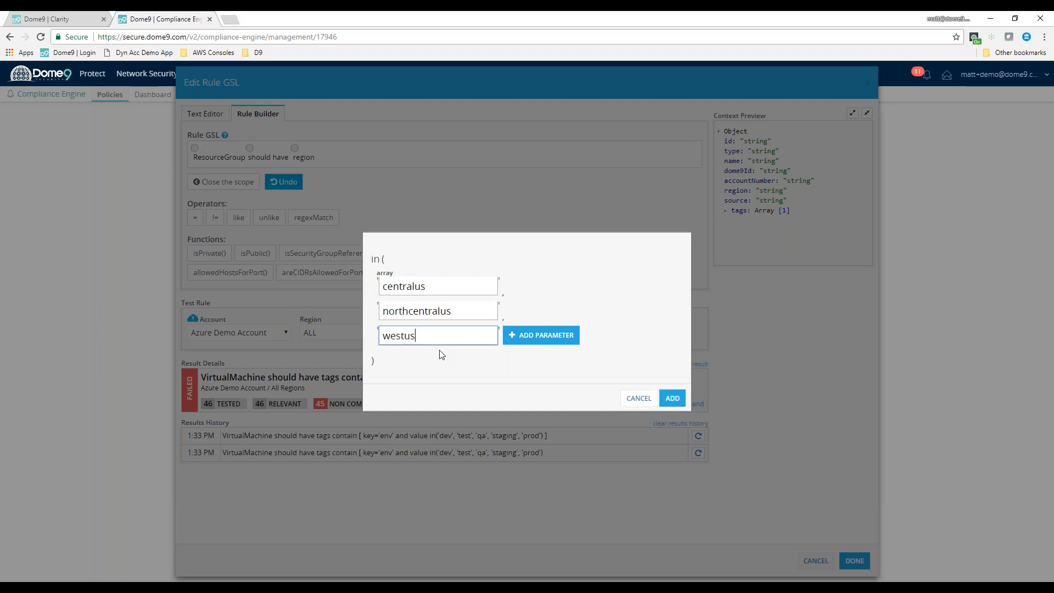
{"action": "left_click", "coordinate": [536, 334]}
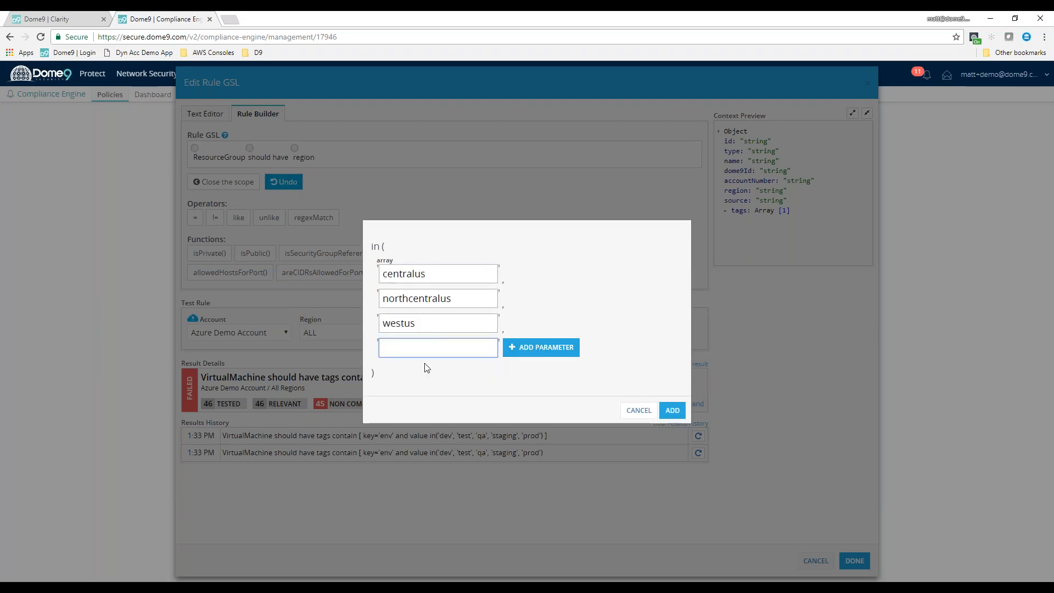
{"action": "type", "text": "westus2"}
{"action": "left_click", "coordinate": [541, 347]}
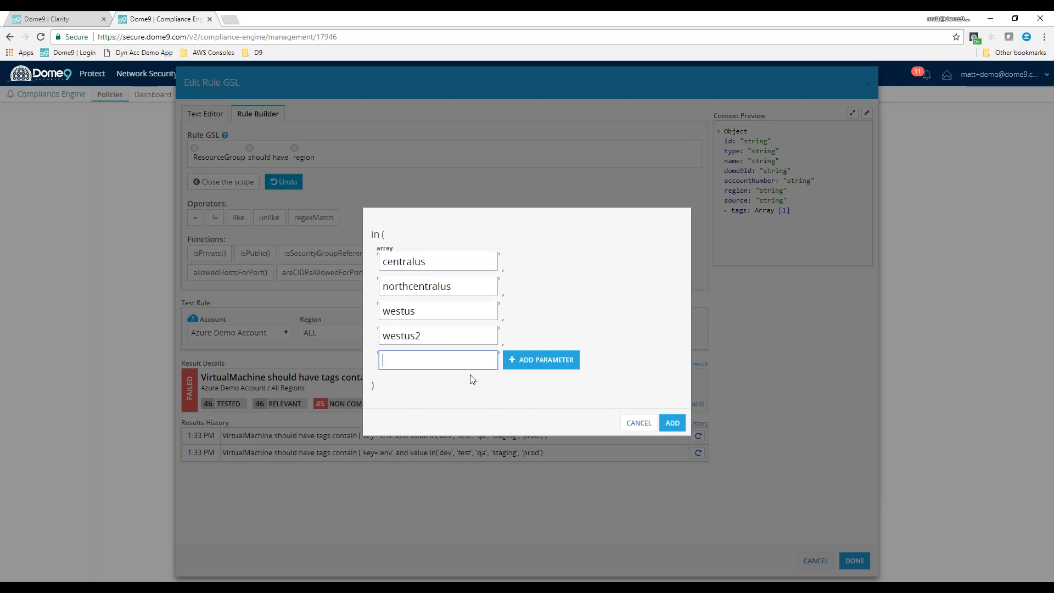
{"action": "type", "text": "eastus"}
{"action": "left_click", "coordinate": [565, 360]}
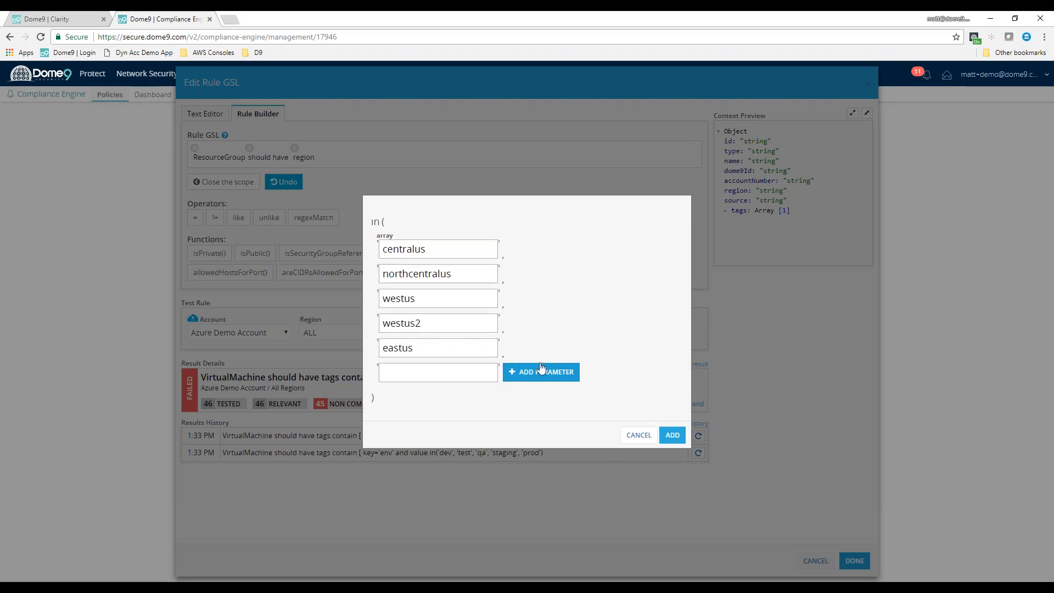
{"action": "left_click", "coordinate": [673, 434]}
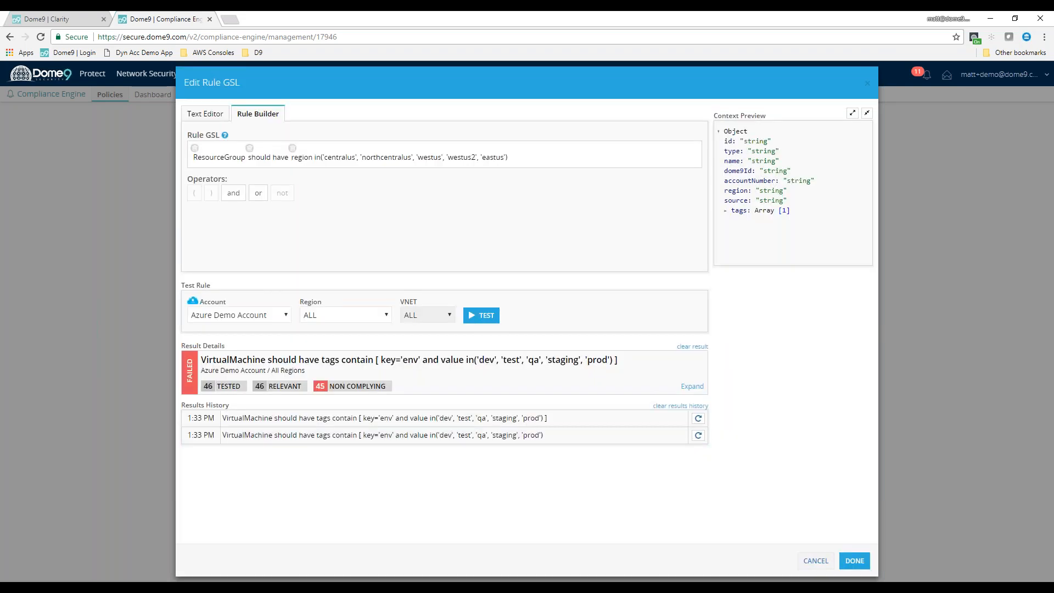
Test the resource group region rule on the Azure Demo Account and examine the expanded list of non-complying entities
{"action": "left_click", "coordinate": [480, 317]}
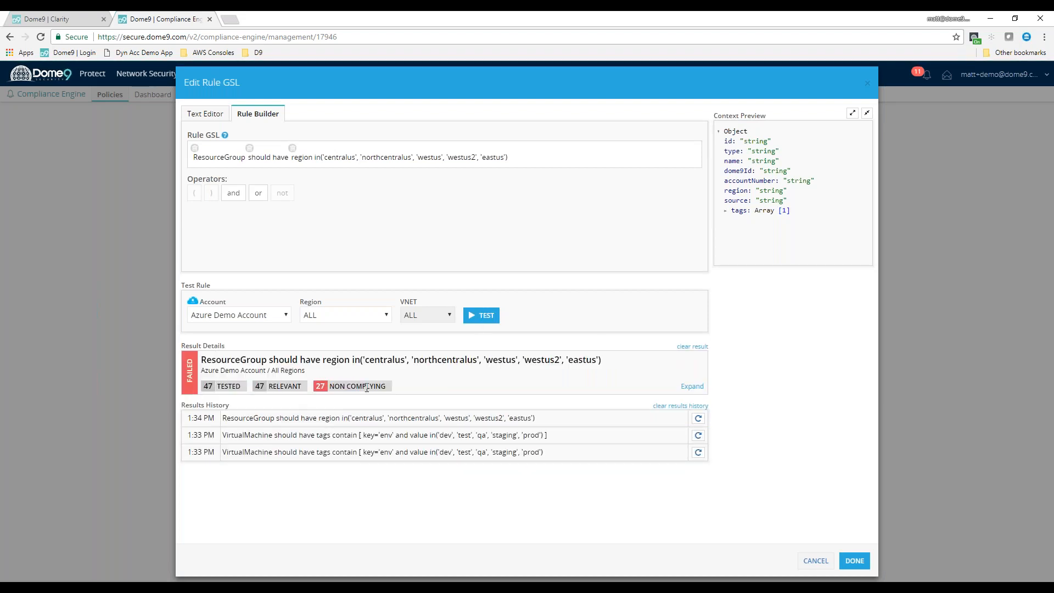
{"action": "left_click", "coordinate": [693, 386]}
{"action": "scroll", "coordinate": [697, 381], "scroll_direction": "down", "scroll_amount": 3}
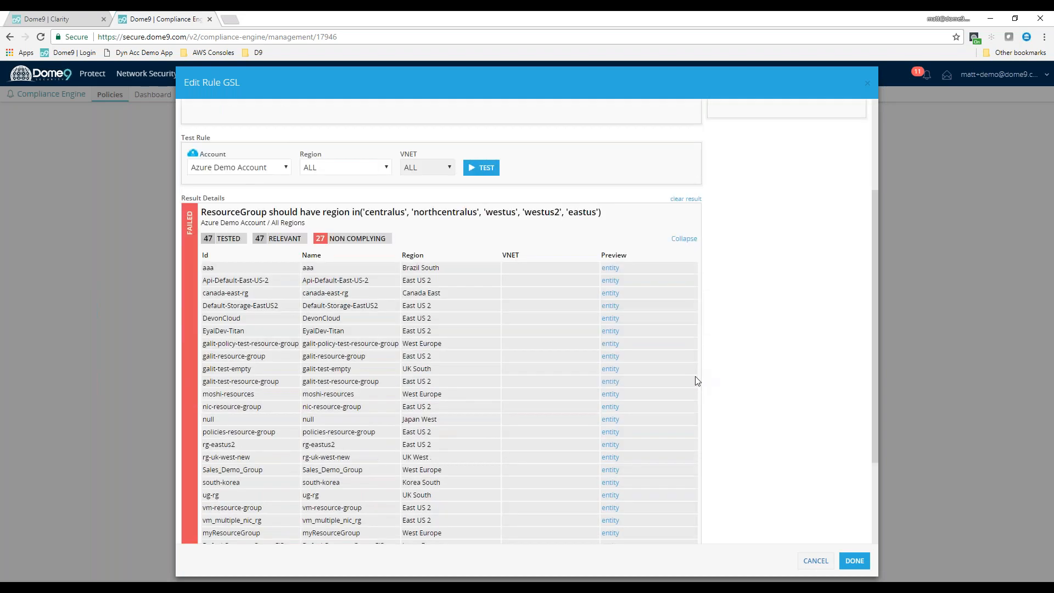
Review the regions of the resource groups listed as non-complying with the allowed-regions rule
{"action": "scroll", "coordinate": [489, 383], "scroll_direction": "up", "scroll_amount": 3}
{"action": "scroll", "coordinate": [527, 415], "scroll_direction": "down", "scroll_amount": 4}
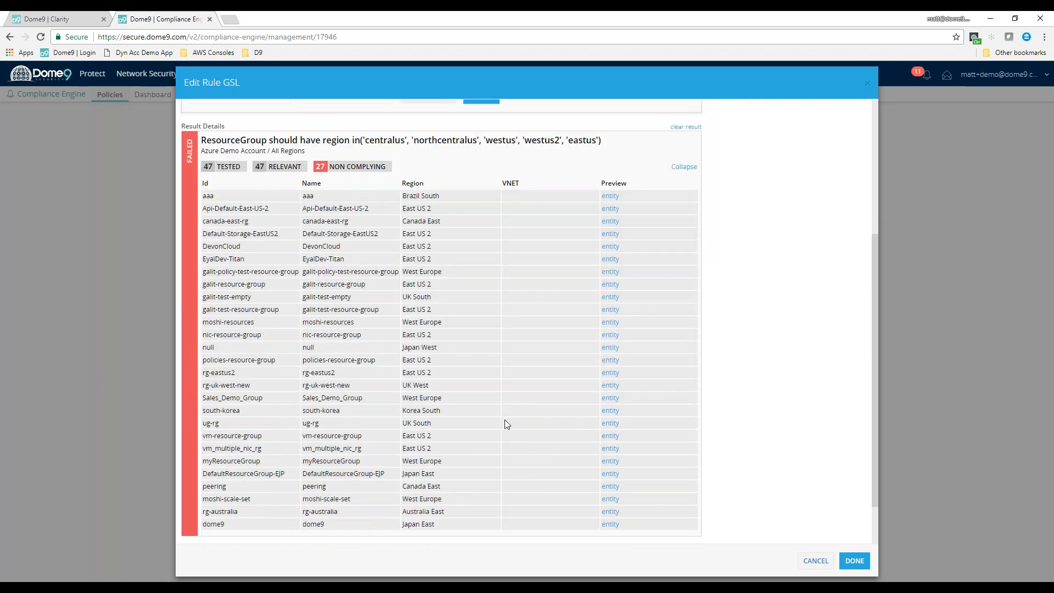
{"action": "scroll", "coordinate": [516, 435], "scroll_direction": "up", "scroll_amount": 1}
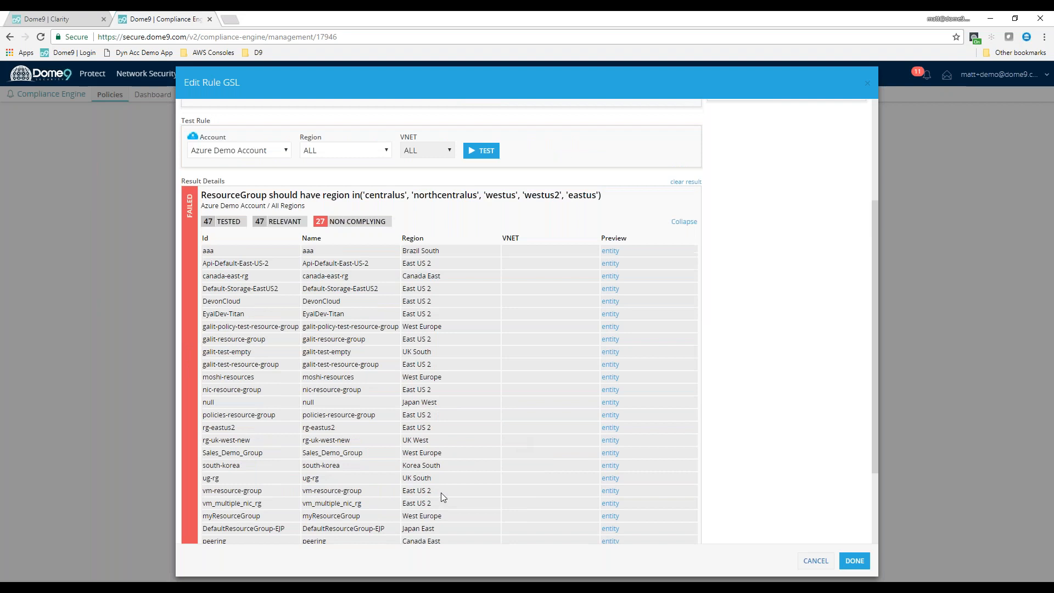
{"action": "scroll", "coordinate": [494, 381], "scroll_direction": "up", "scroll_amount": 2}
{"action": "left_click_drag", "start_coordinate": [428, 398], "coordinate": [405, 401]}
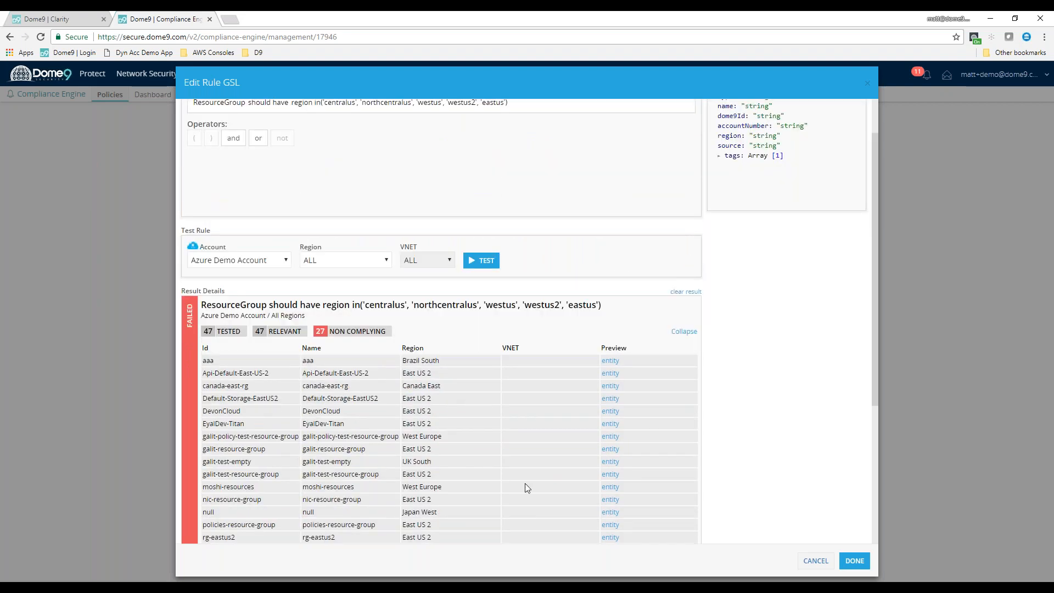
{"action": "scroll", "coordinate": [525, 484], "scroll_direction": "down", "scroll_amount": 3}
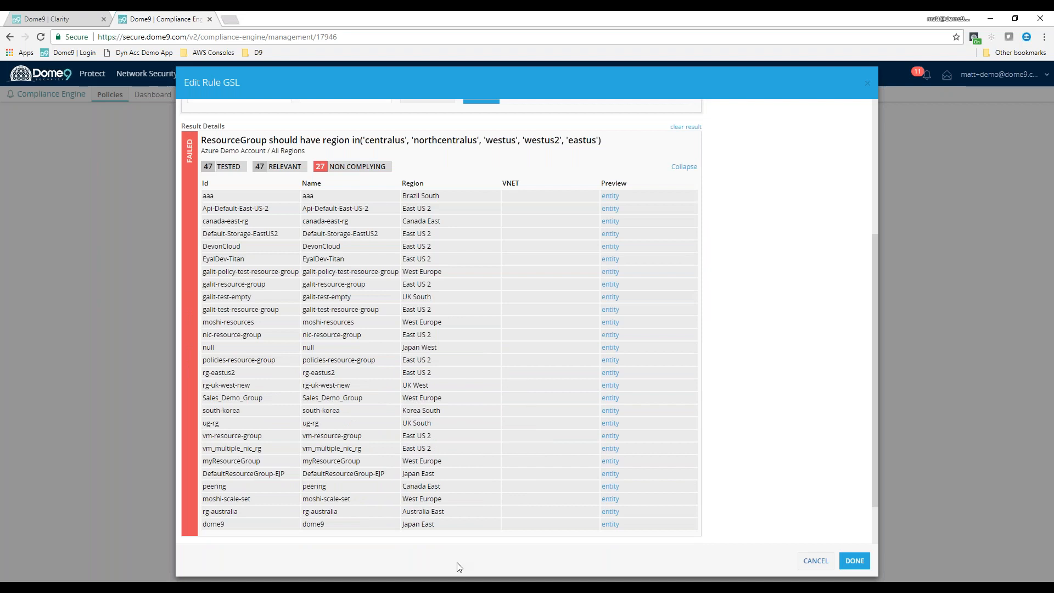
{"action": "scroll", "coordinate": [456, 367], "scroll_direction": "up", "scroll_amount": 4}
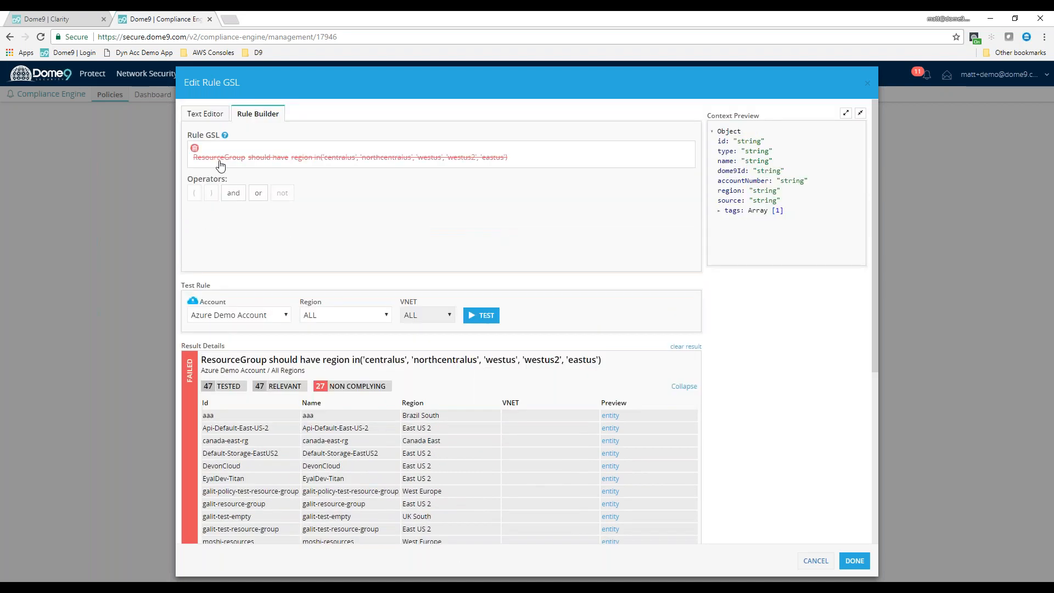
Discard the resource group region rule and begin one stating that an Azure SQLDB should not have a given property
{"action": "left_click", "coordinate": [222, 163]}
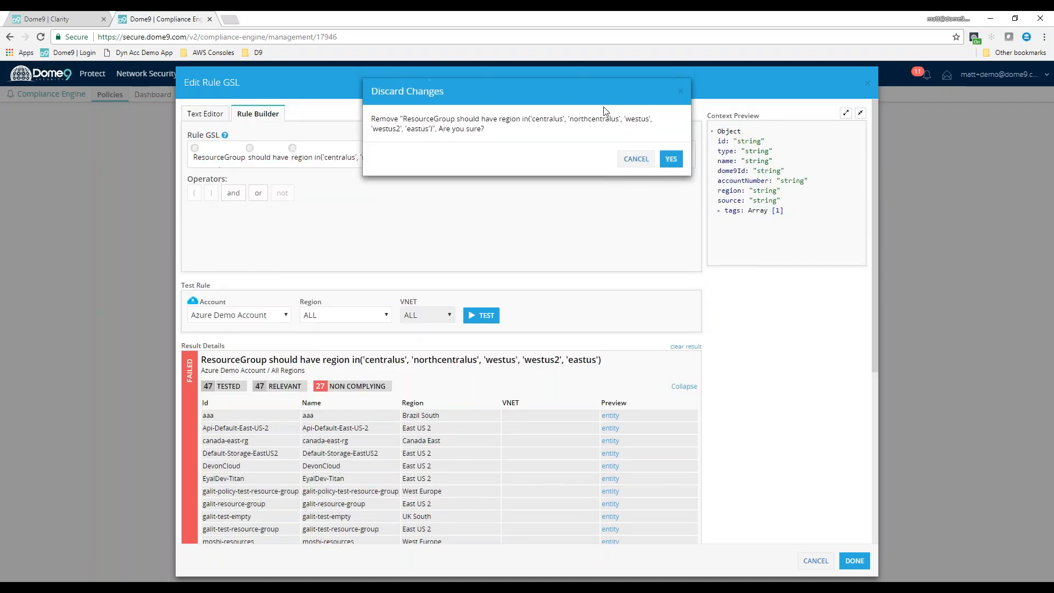
{"action": "left_click", "coordinate": [671, 158]}
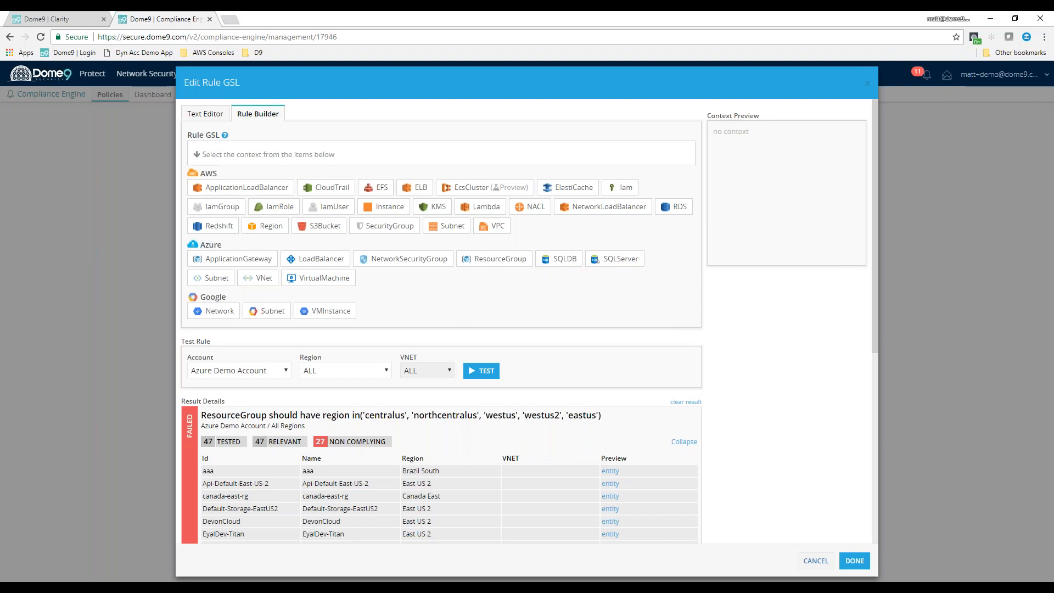
{"action": "left_click", "coordinate": [567, 264]}
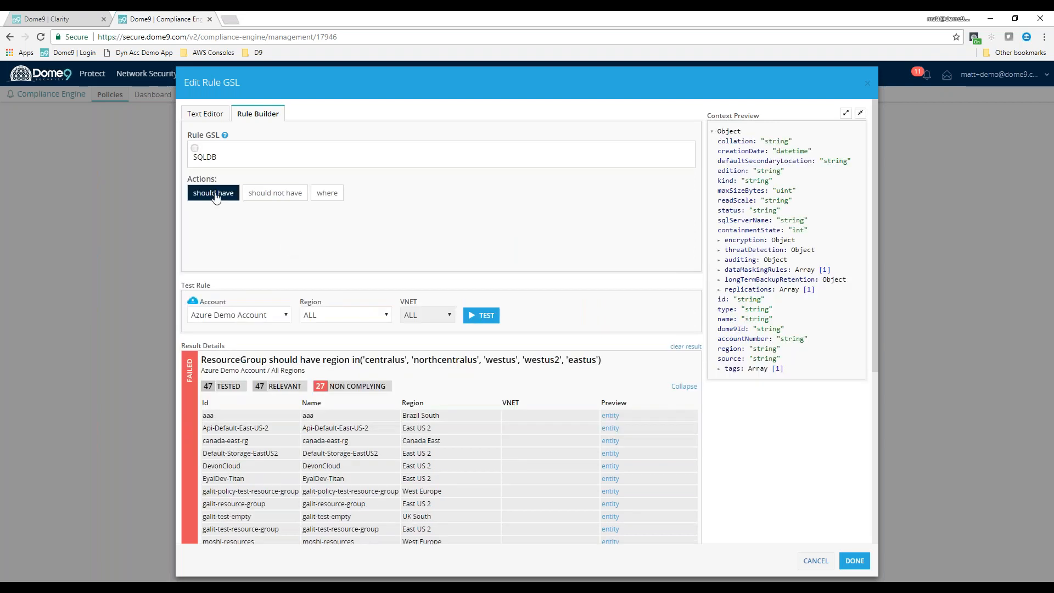
{"action": "left_click", "coordinate": [260, 195]}
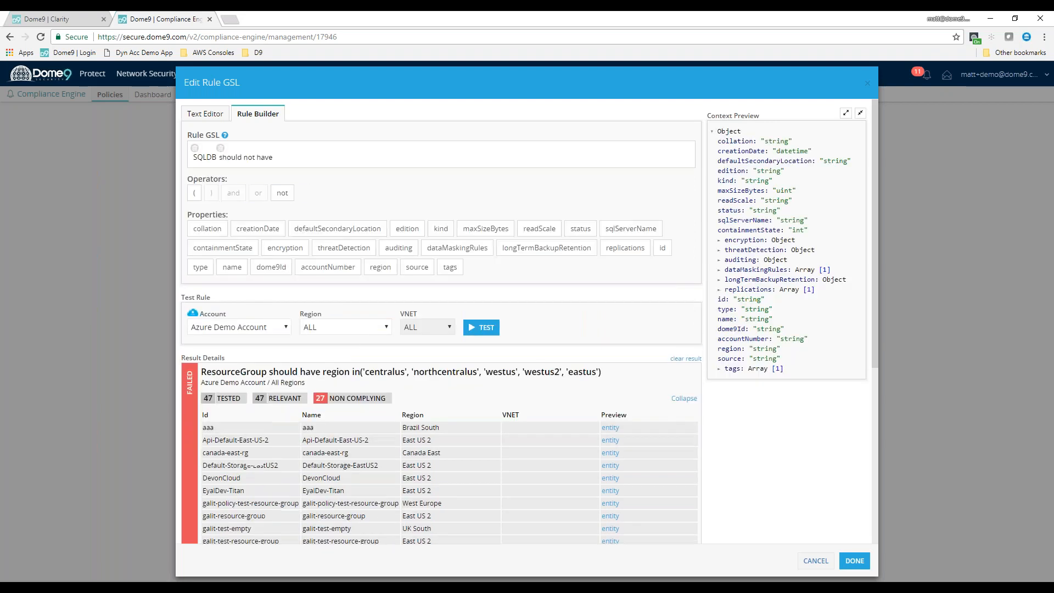
Complete the SQLDB rule with encryption.status equal to Disabled and test it on the Azure Demo Account
{"action": "left_click", "coordinate": [286, 248]}
{"action": "left_click", "coordinate": [258, 217]}
{"action": "type", "text": "Disabled"}
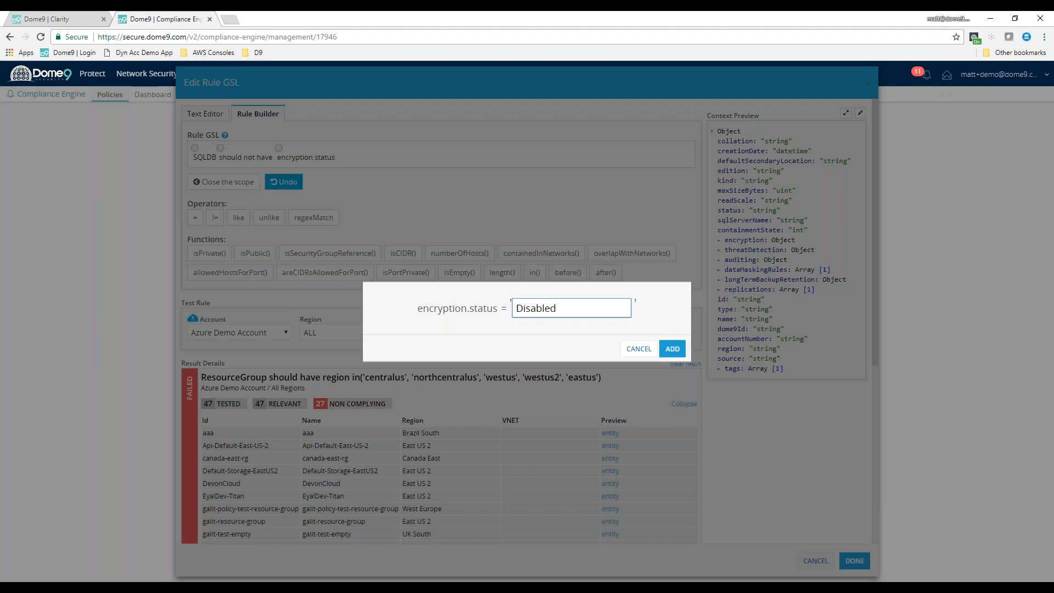
{"action": "left_click", "coordinate": [672, 349]}
{"action": "left_click", "coordinate": [476, 316]}
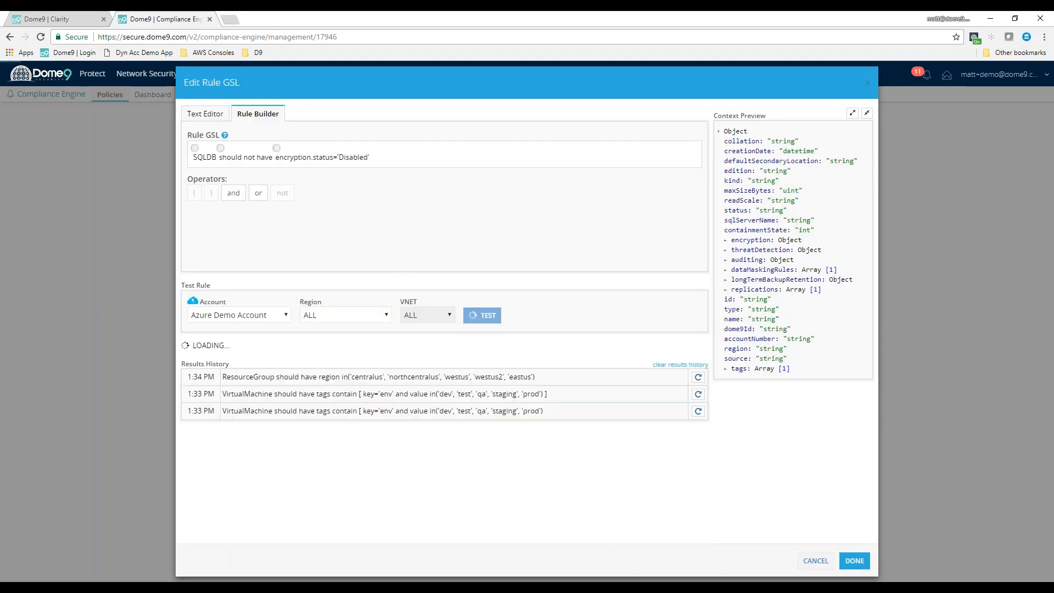
{"action": "left_click_drag", "start_coordinate": [321, 400], "coordinate": [358, 403]}
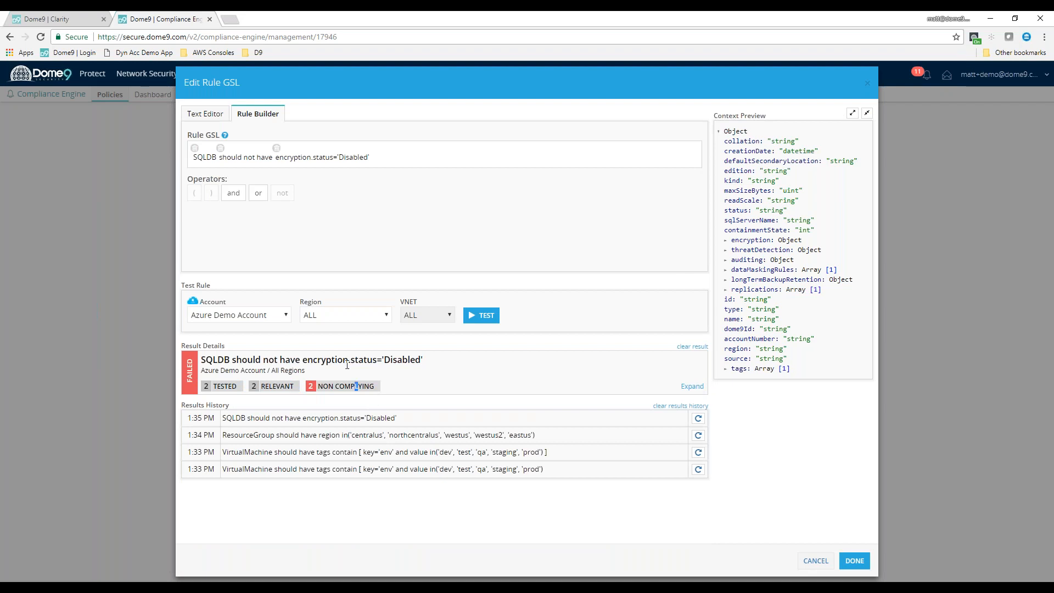
Replace the encryption condition in the SQLDB rule with longTermBackupRetention.state equal to Disabled
{"action": "left_click", "coordinate": [276, 148]}
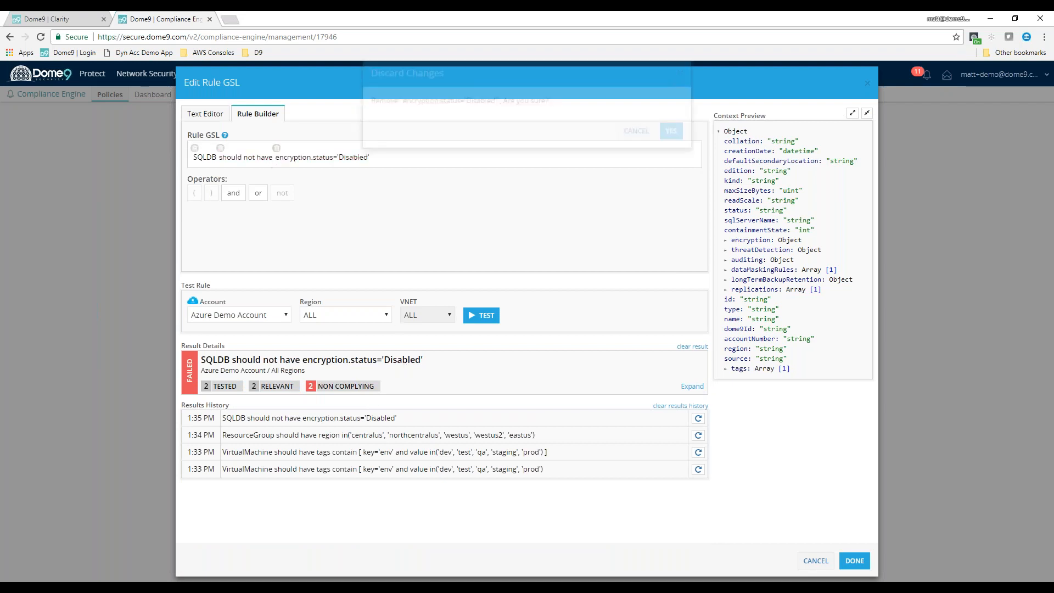
{"action": "left_click", "coordinate": [671, 149]}
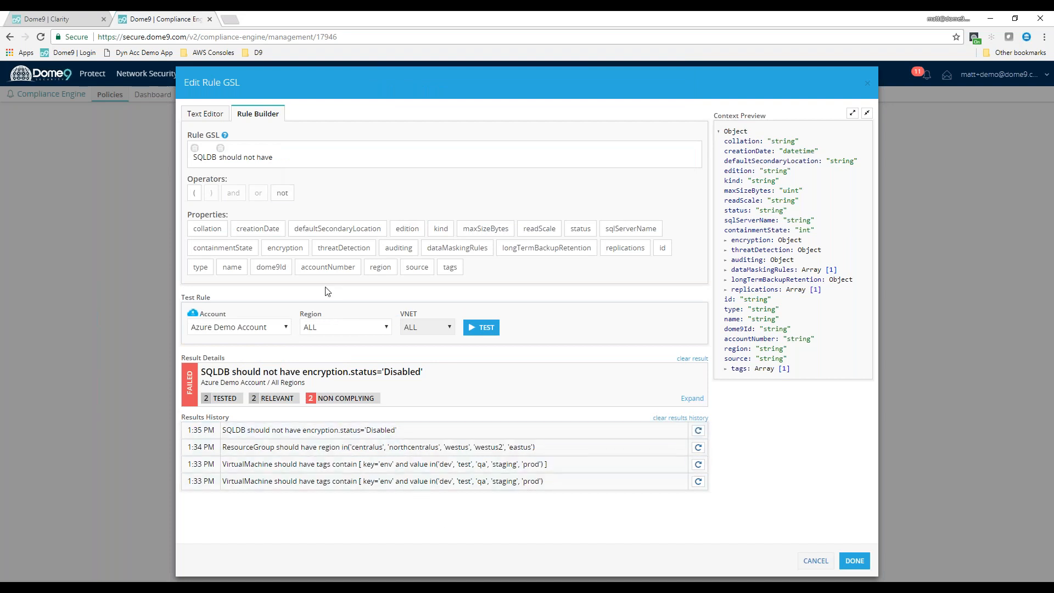
{"action": "left_click", "coordinate": [536, 249]}
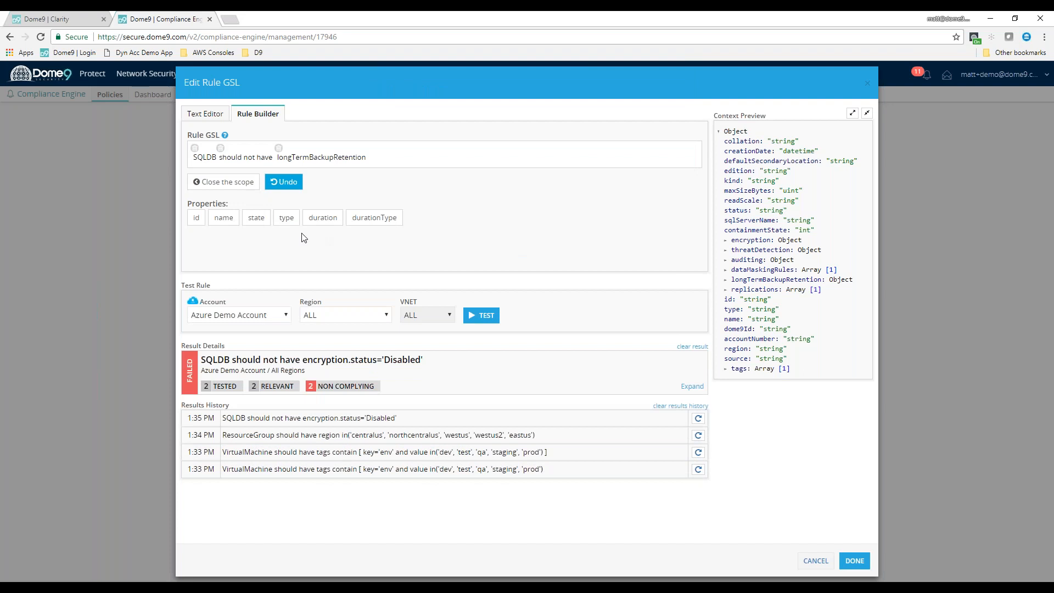
{"action": "left_click", "coordinate": [256, 218]}
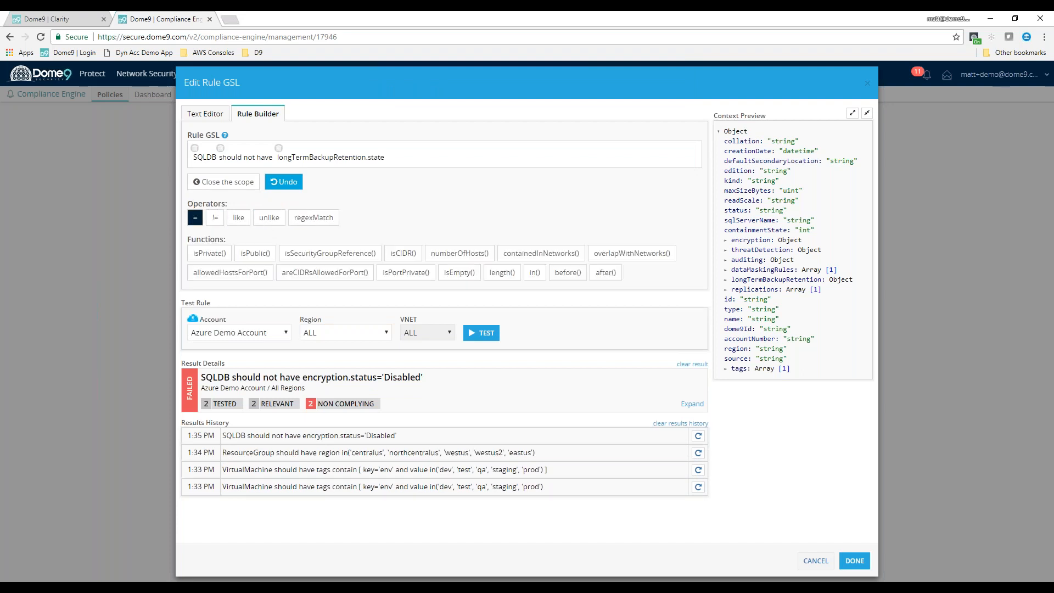
{"action": "left_click", "coordinate": [195, 217]}
{"action": "type", "text": "Disabled"}
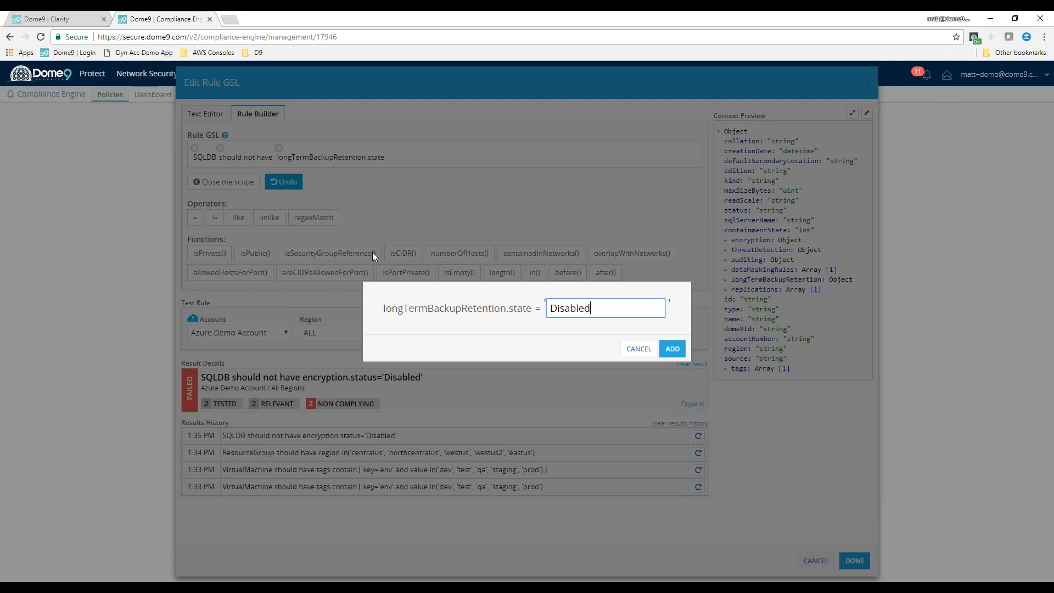
{"action": "left_click", "coordinate": [672, 349]}
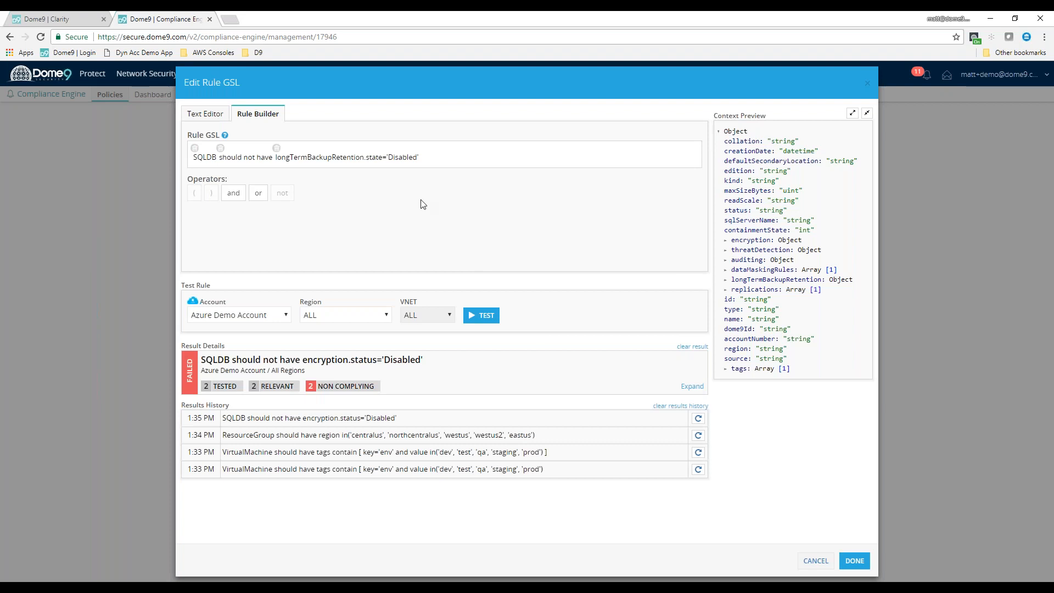
Test the SQLDB long-term backup retention rule on the Azure Demo Account and check its result counts
{"action": "left_click", "coordinate": [482, 314]}
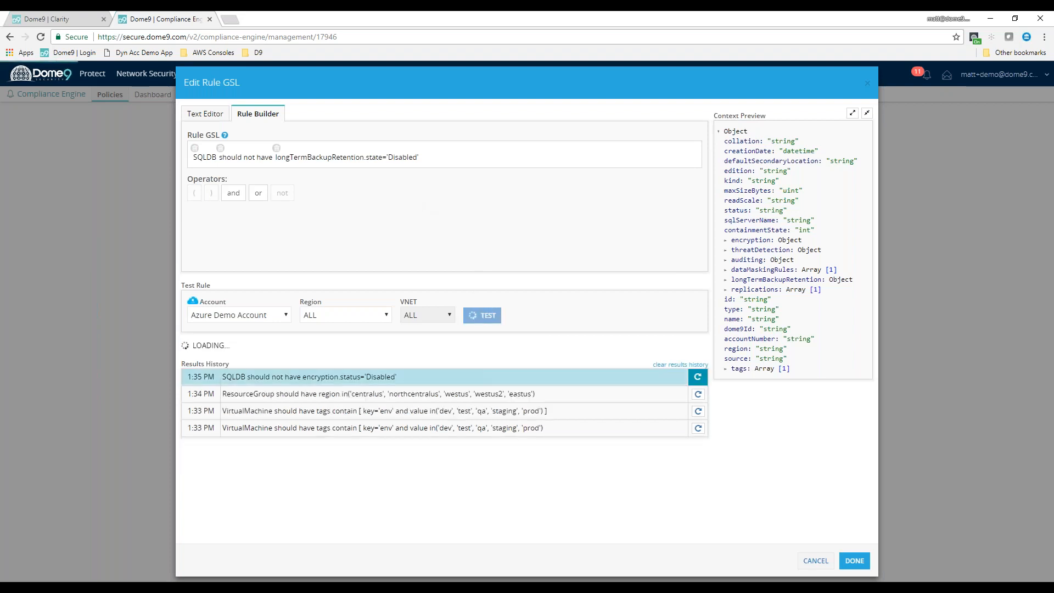
{"action": "left_click_drag", "start_coordinate": [384, 387], "coordinate": [253, 389]}
{"action": "left_click", "coordinate": [411, 396]}
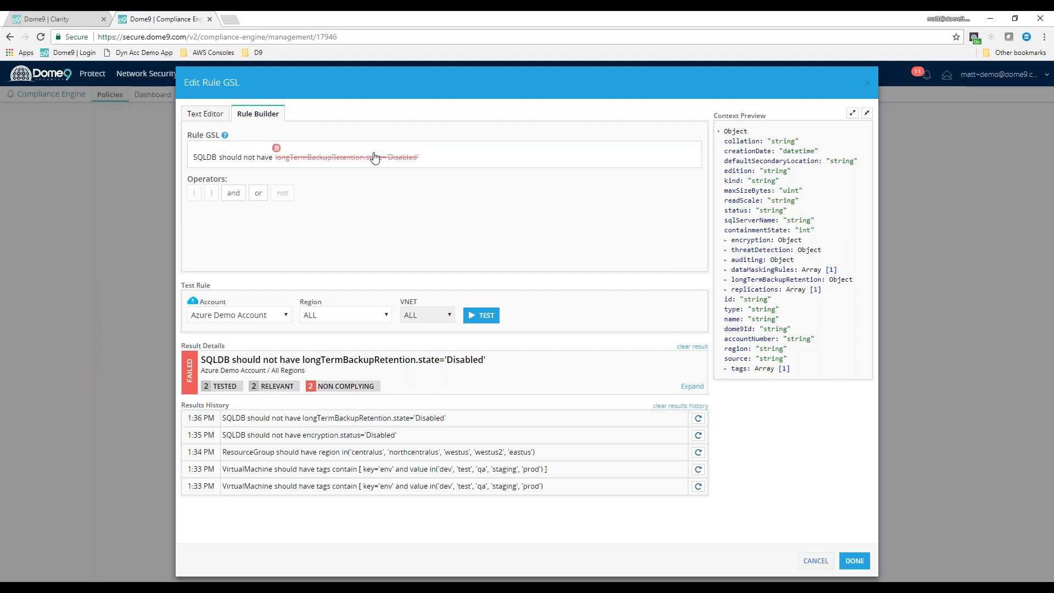
Replace the SQLDB rule with one stating that an Azure SQLServer should have failOverGroups, and test it on the Azure Demo Account
{"action": "left_click", "coordinate": [194, 148]}
{"action": "left_click", "coordinate": [668, 146]}
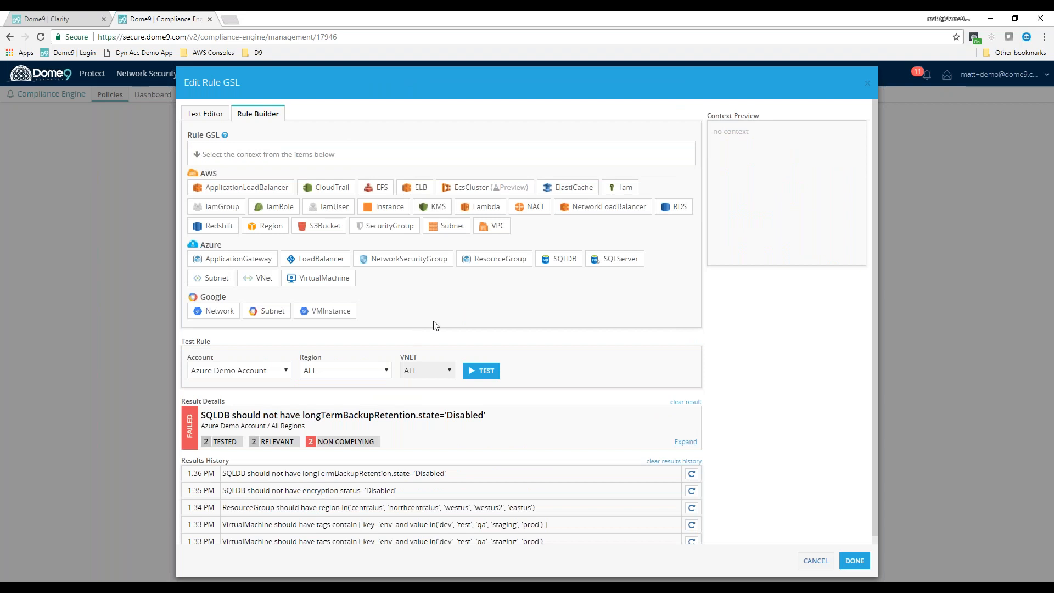
{"action": "left_click", "coordinate": [613, 260]}
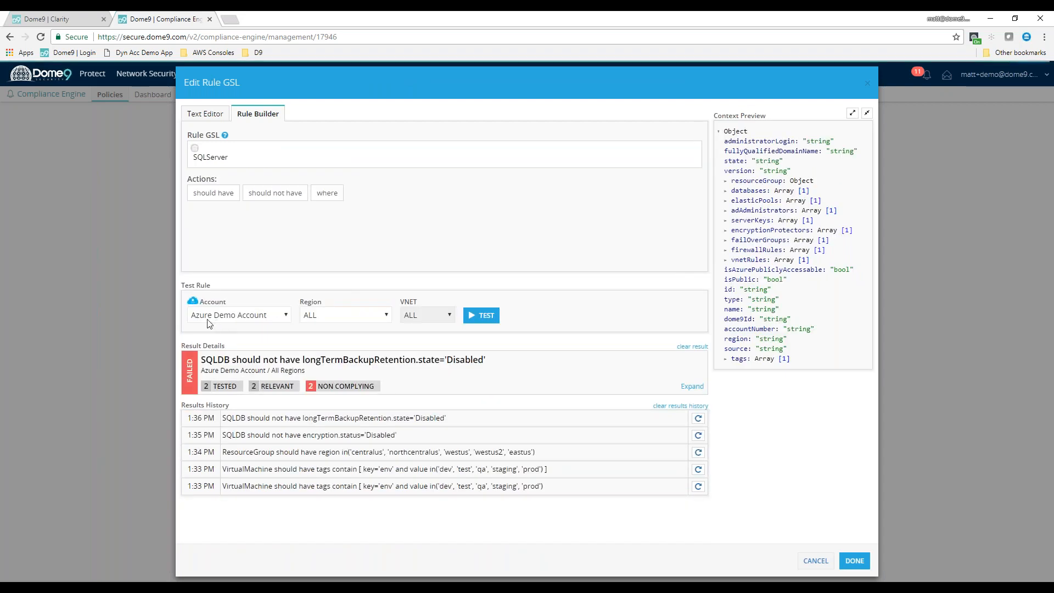
{"action": "left_click", "coordinate": [213, 194]}
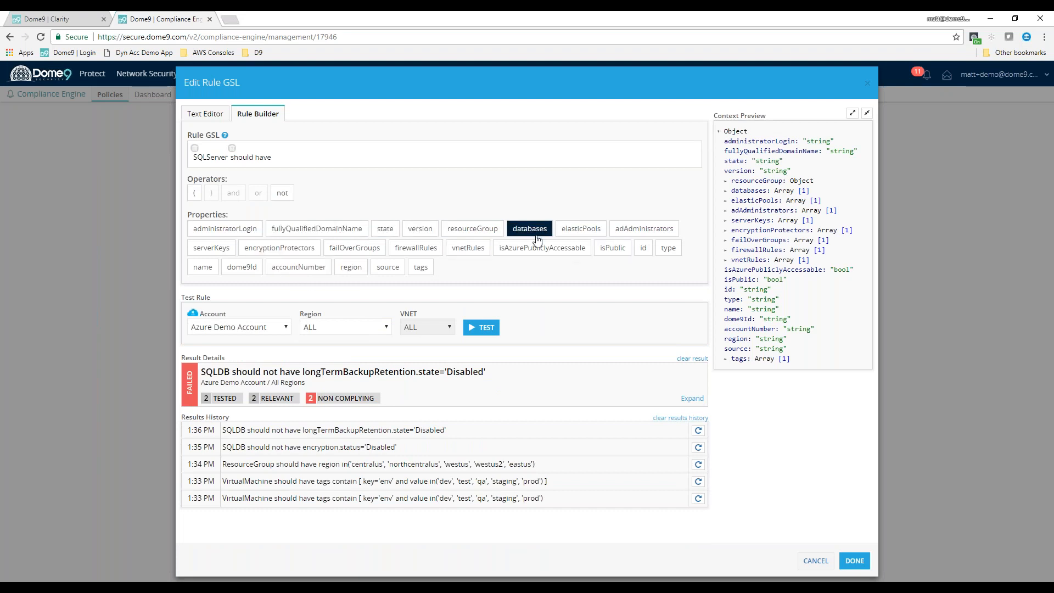
{"action": "left_click", "coordinate": [356, 250]}
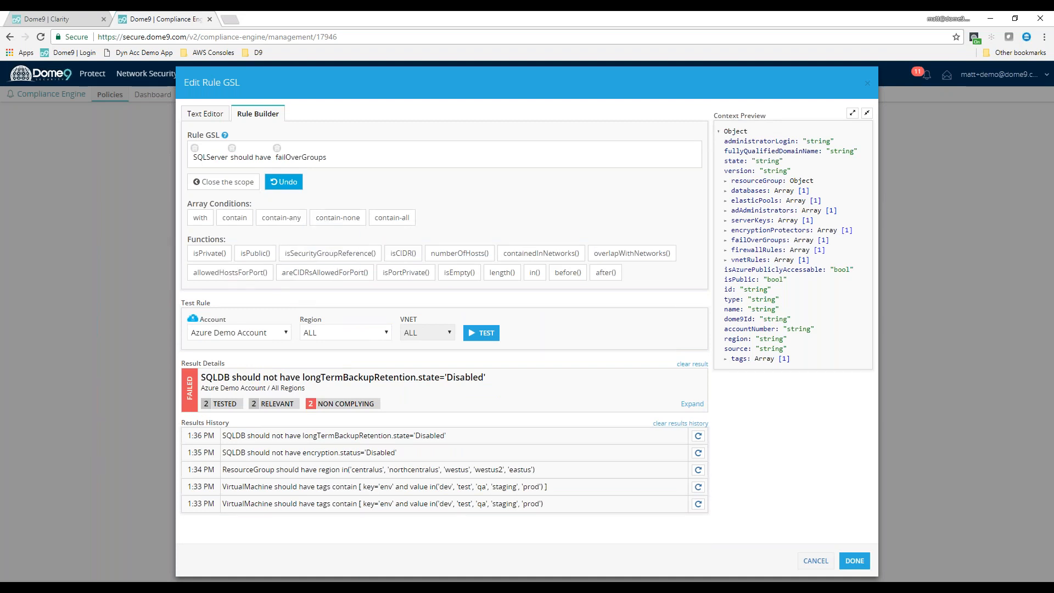
{"action": "left_click", "coordinate": [482, 332]}
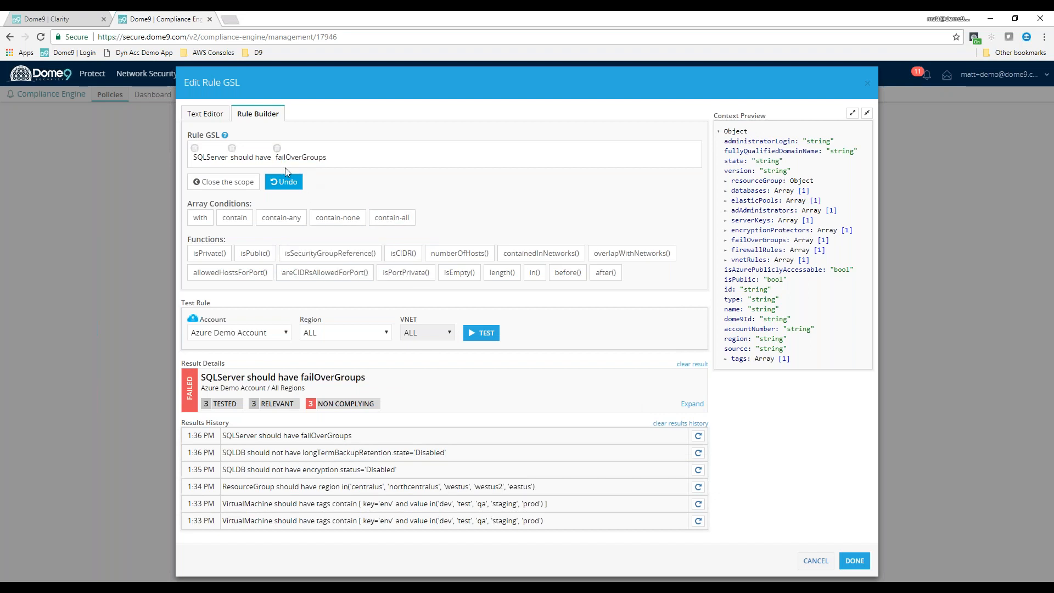
Discard the SQLServer rule and begin one stating that an Azure LoadBalancer should not have inboundNatRules with a nested condition
{"action": "left_click", "coordinate": [211, 150]}
{"action": "key", "text": "Return"}
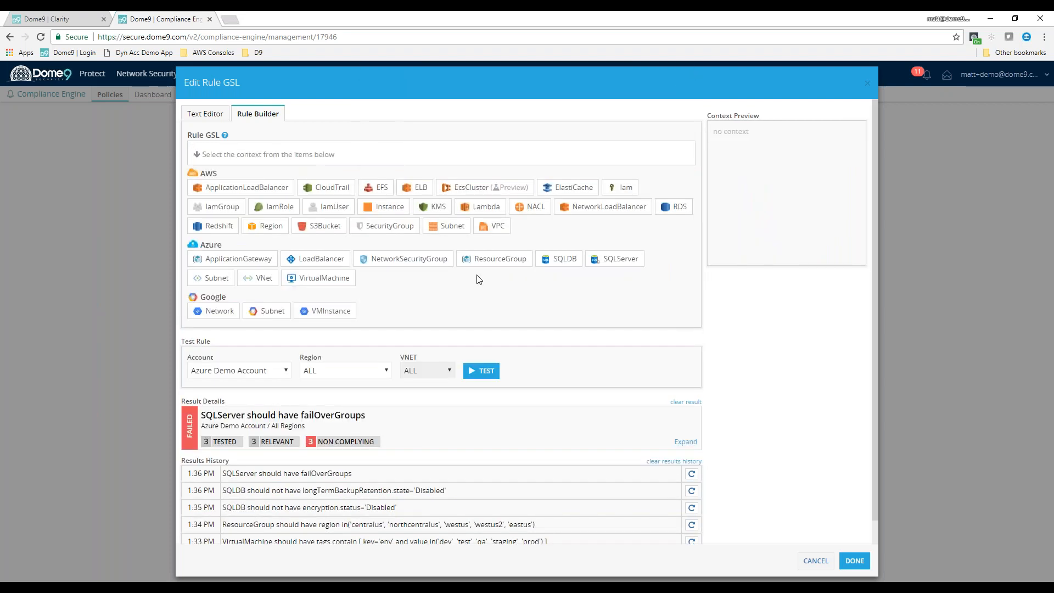
{"action": "left_click", "coordinate": [319, 263]}
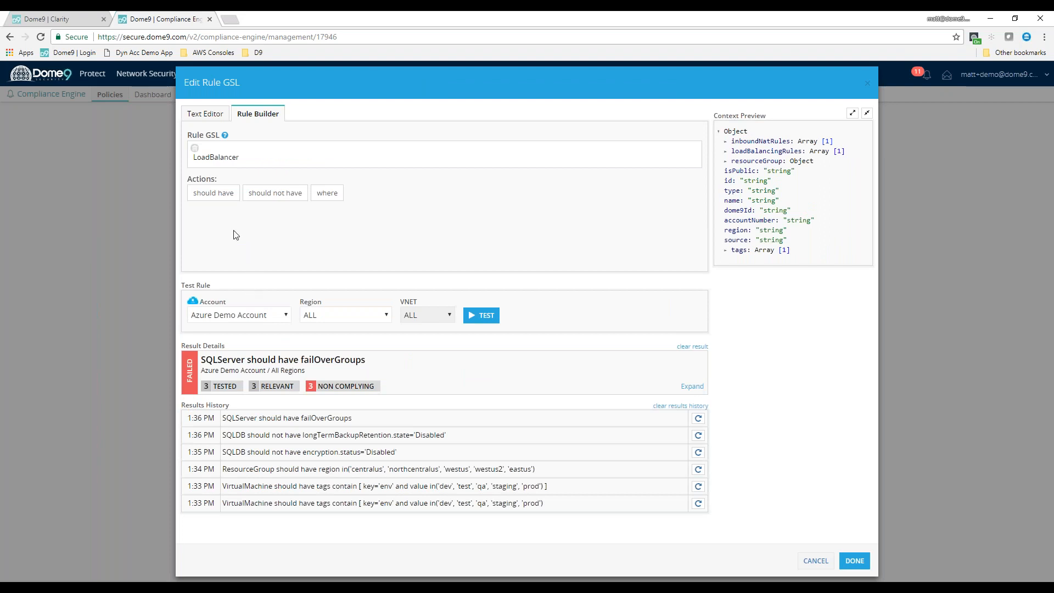
{"action": "left_click", "coordinate": [266, 197]}
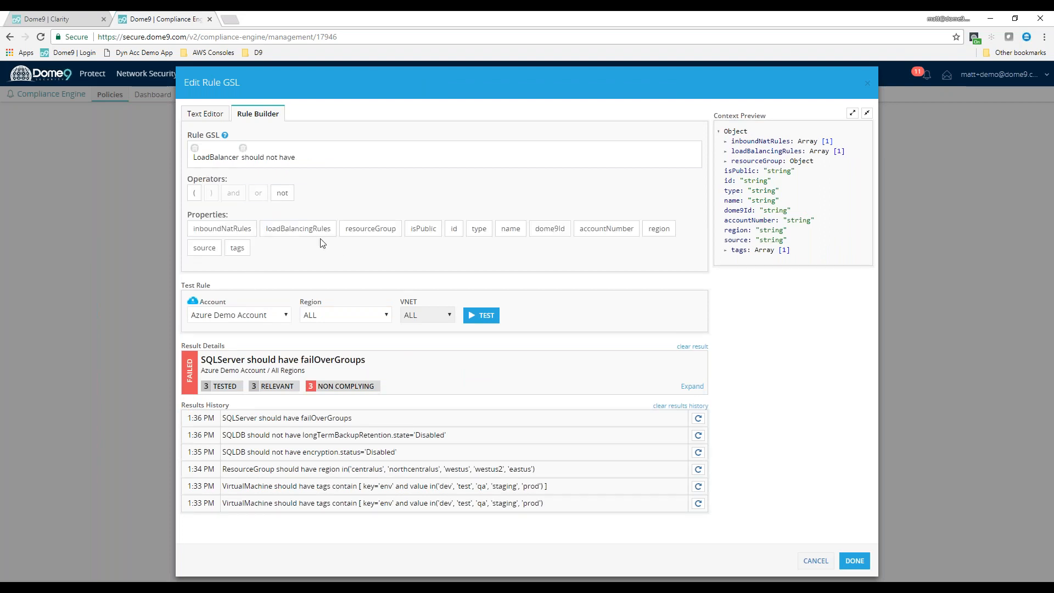
{"action": "left_click", "coordinate": [223, 229]}
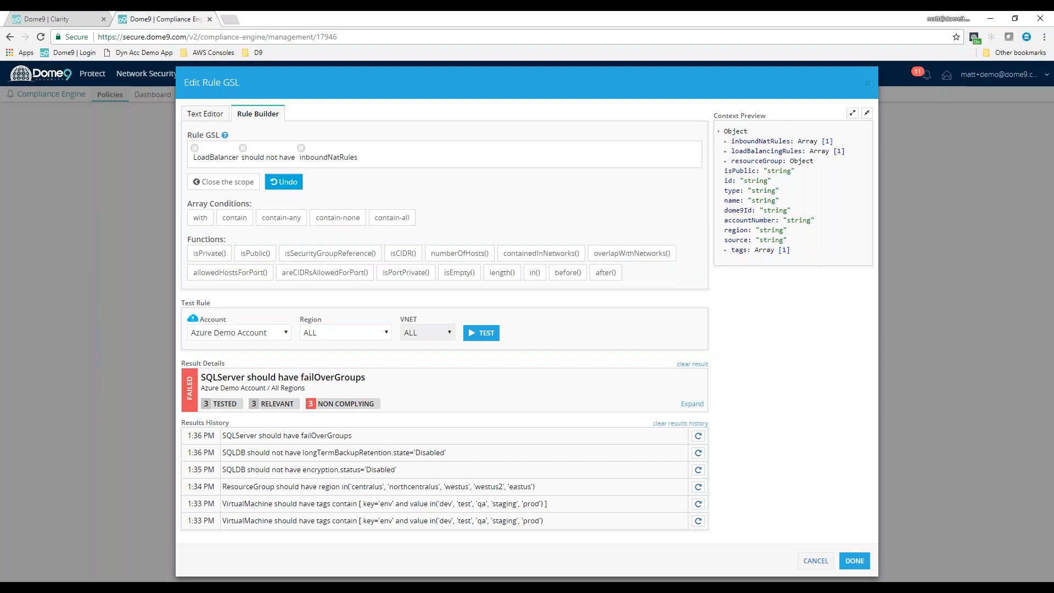
{"action": "left_click", "coordinate": [201, 218]}
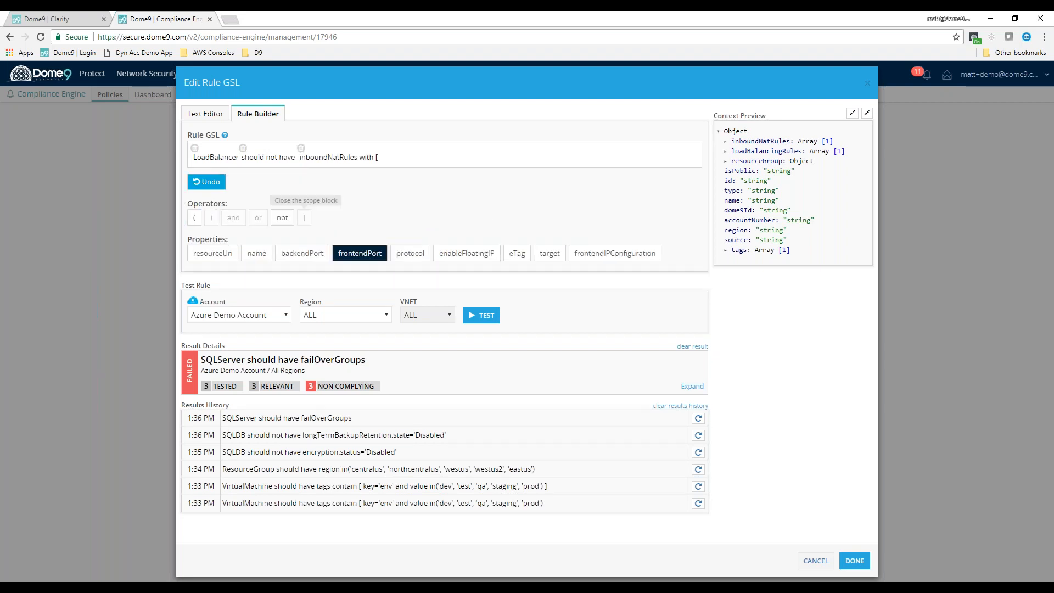
Set the inbound NAT rule condition to frontendPort equal to 3389 and close its scope block
{"action": "left_click", "coordinate": [342, 261]}
{"action": "left_click", "coordinate": [195, 218]}
{"action": "type", "text": "3389"}
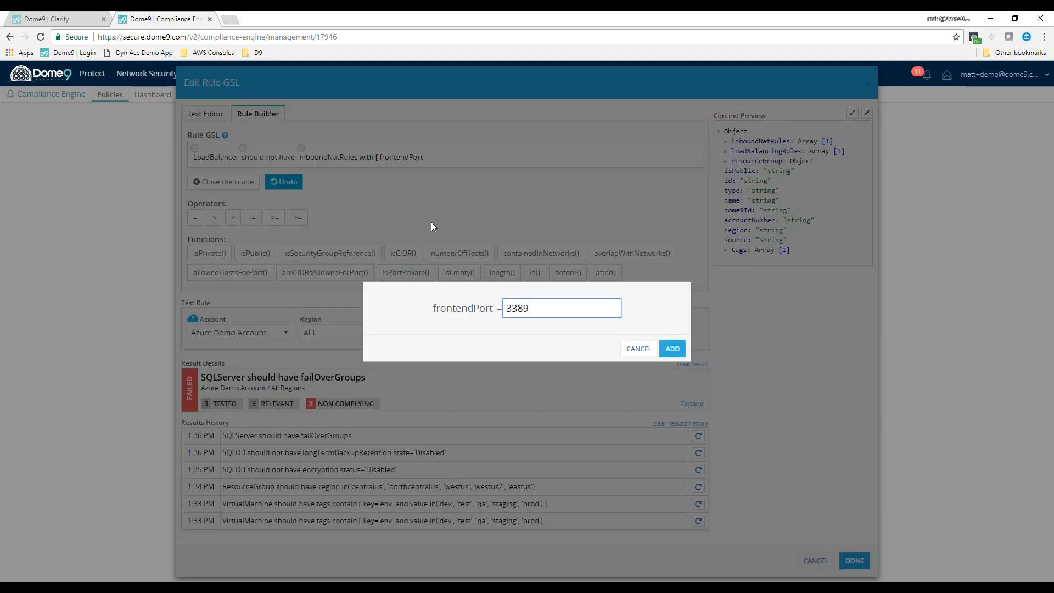
{"action": "left_click", "coordinate": [672, 349]}
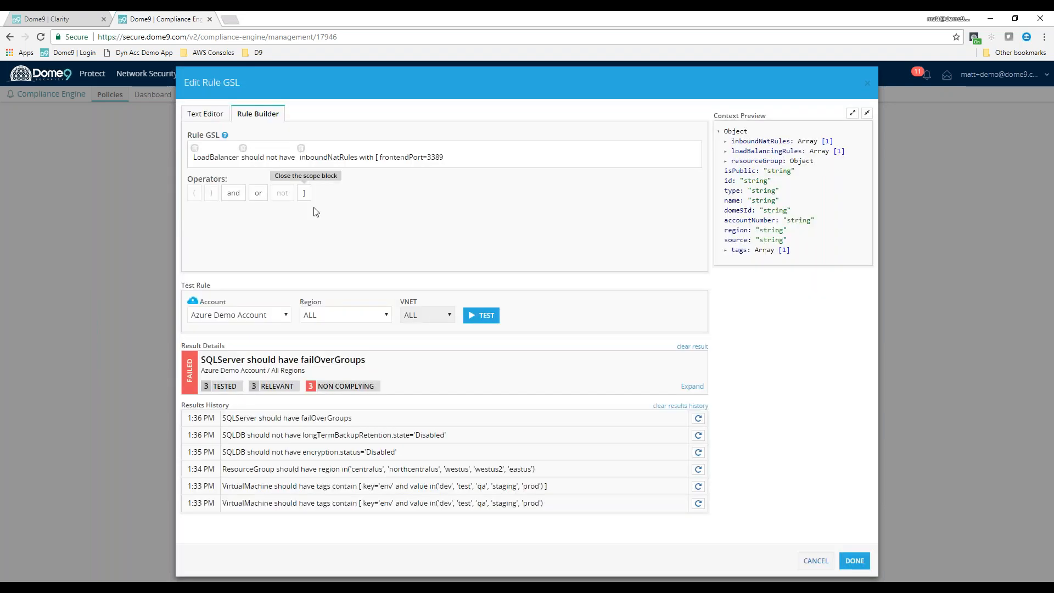
{"action": "left_click", "coordinate": [305, 194]}
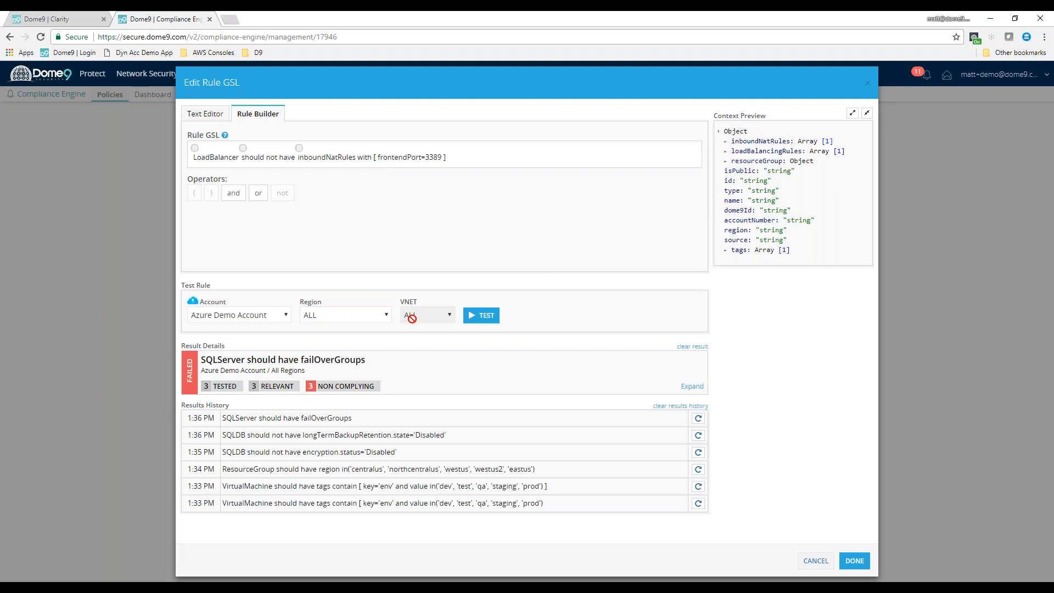
Test the load balancer port rule on the Azure Demo Account and check the tested and non-complying counts
{"action": "left_click", "coordinate": [491, 319]}
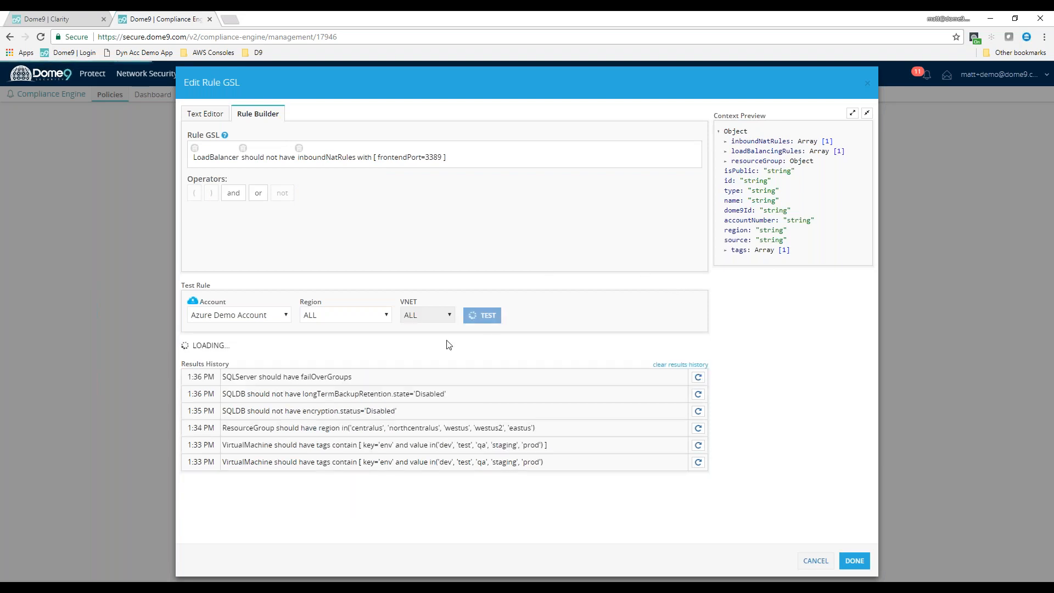
{"action": "left_click_drag", "start_coordinate": [200, 385], "coordinate": [242, 386]}
{"action": "left_click_drag", "start_coordinate": [310, 386], "coordinate": [313, 386]}
{"action": "left_click", "coordinate": [421, 410]}
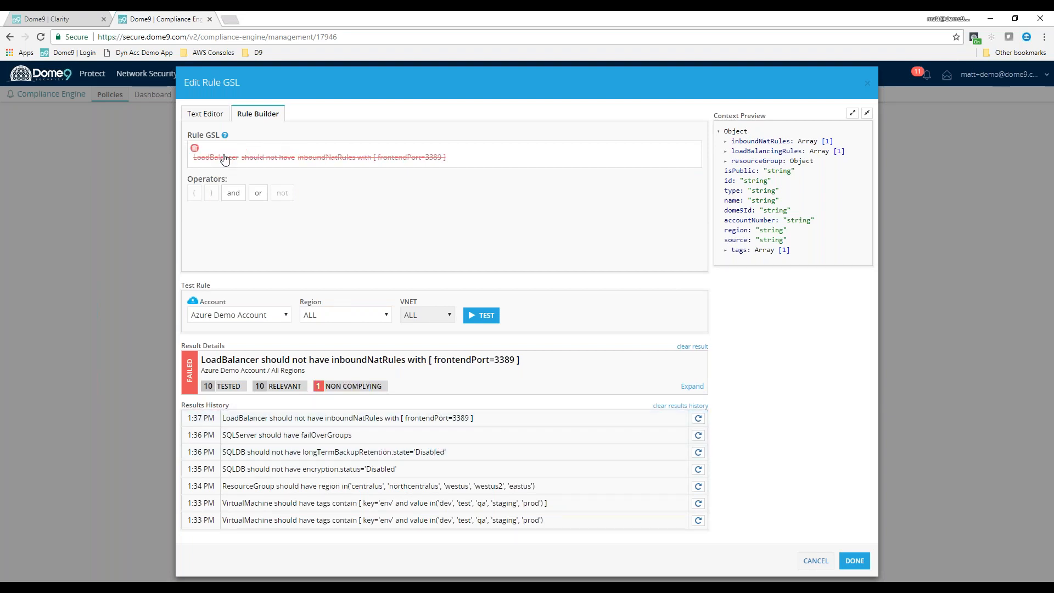
Replace the LoadBalancer rule with one stating that an Azure ApplicationGateway should not have sslPolicy.disabledSslProtocols
{"action": "left_click", "coordinate": [196, 149]}
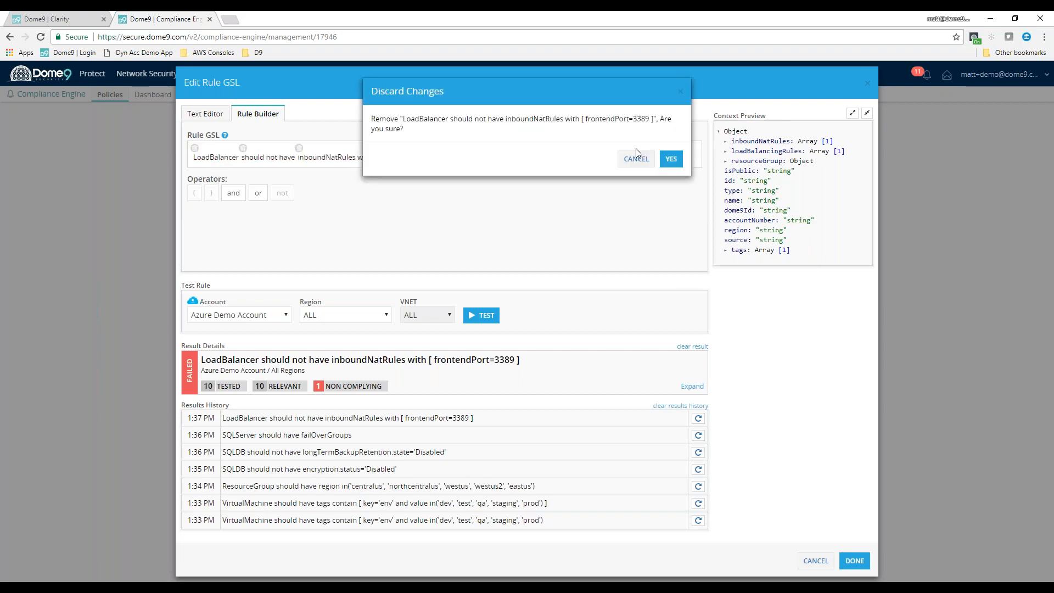
{"action": "left_click", "coordinate": [671, 160]}
{"action": "left_click", "coordinate": [237, 259]}
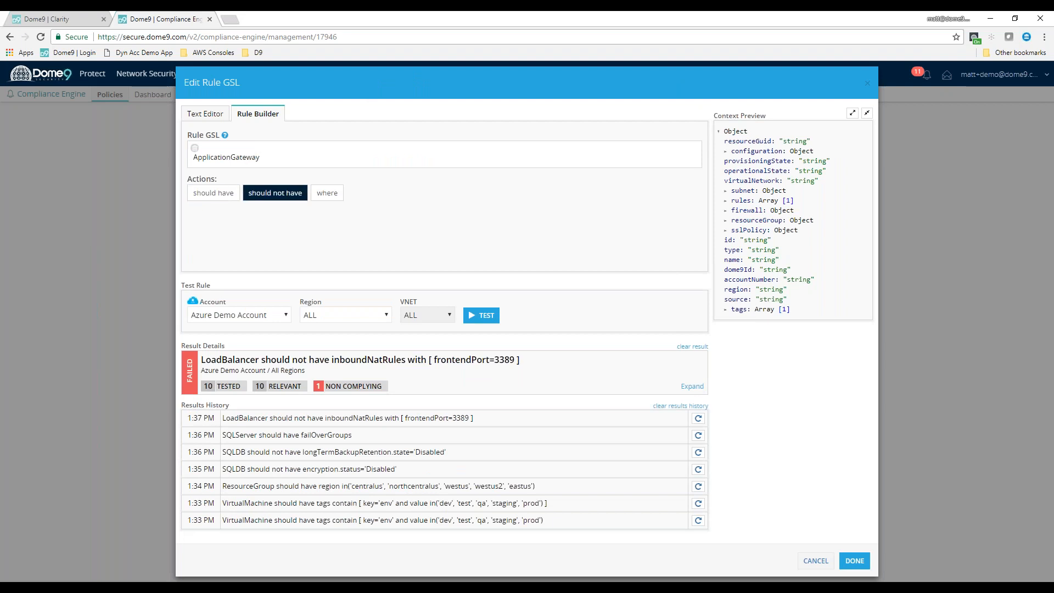
{"action": "left_click", "coordinate": [275, 193]}
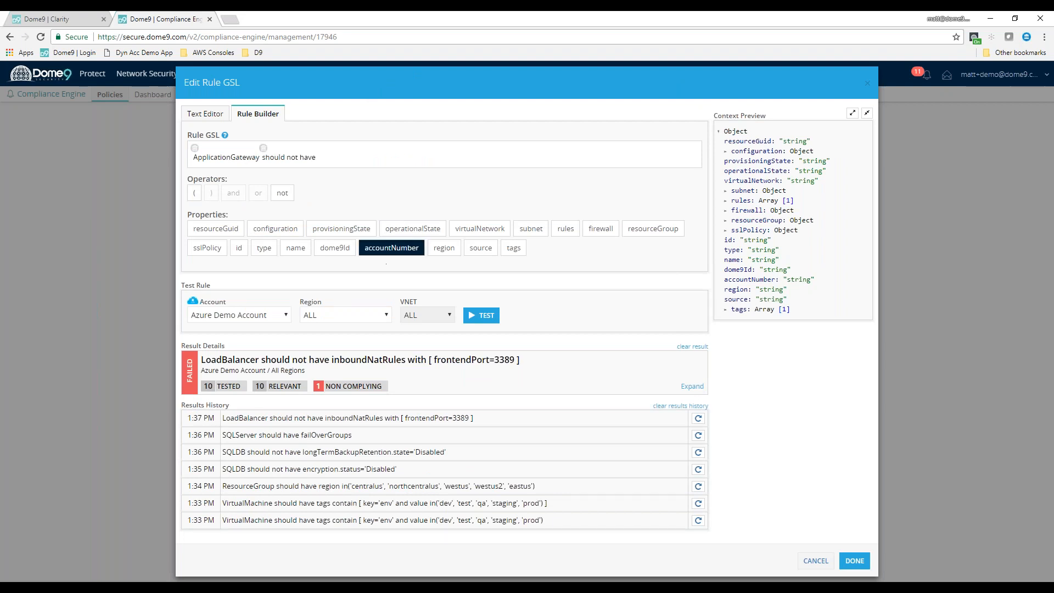
{"action": "left_click", "coordinate": [207, 248]}
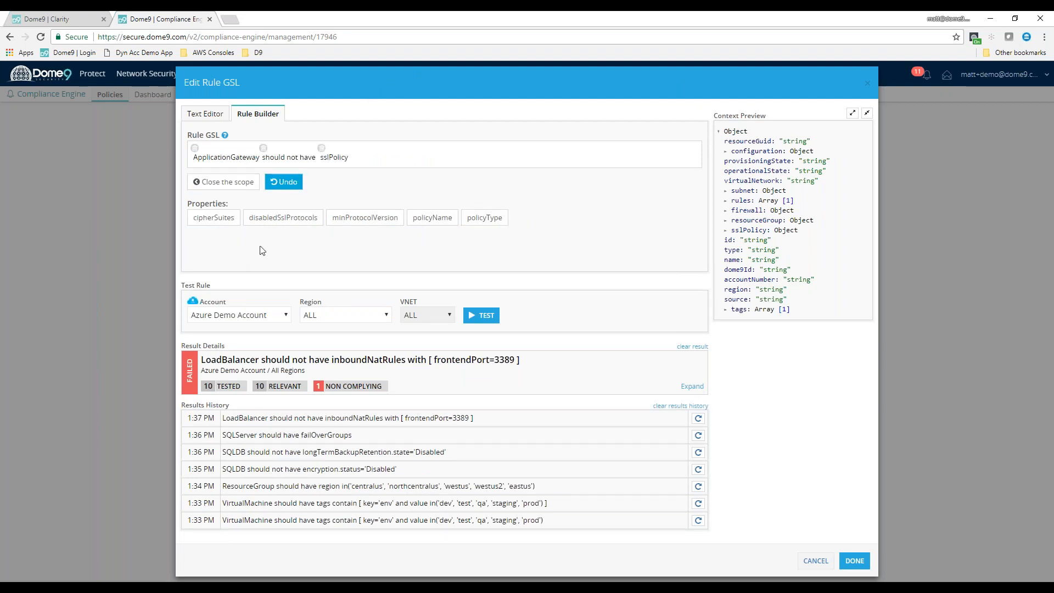
{"action": "left_click", "coordinate": [305, 224]}
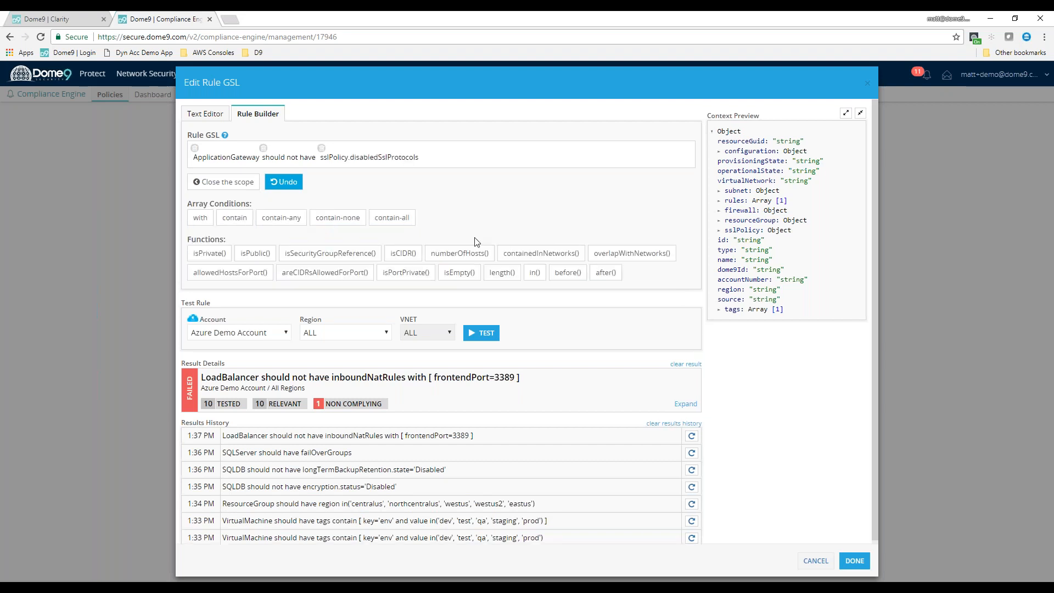
Test the ApplicationGateway SSL policy rule on the Azure Demo Account and check the tested and non-complying counts
{"action": "left_click", "coordinate": [479, 333]}
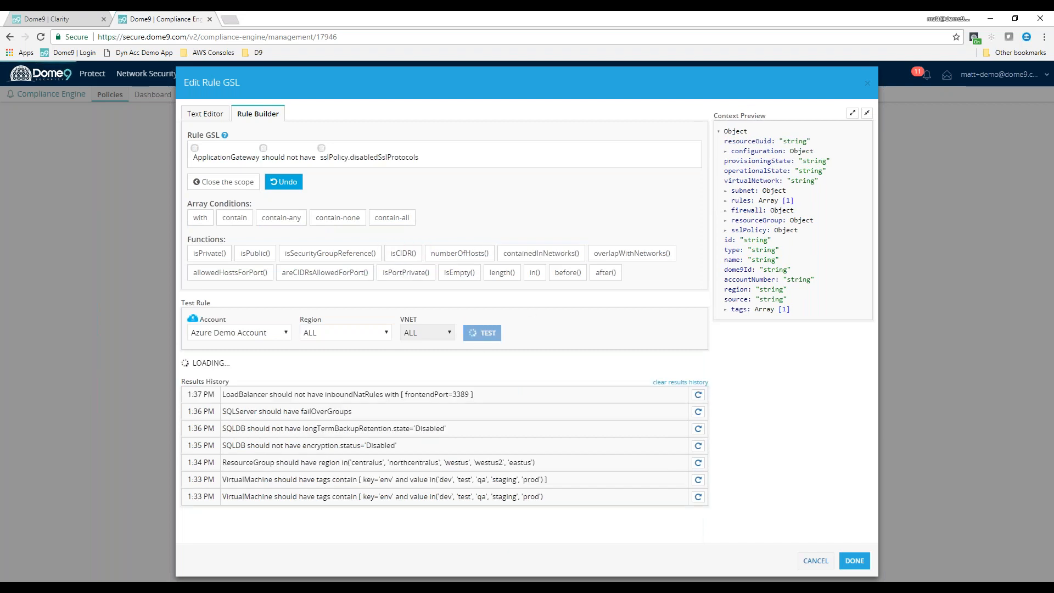
{"action": "left_click_drag", "start_coordinate": [232, 405], "coordinate": [350, 405]}
{"action": "left_click", "coordinate": [306, 386]}
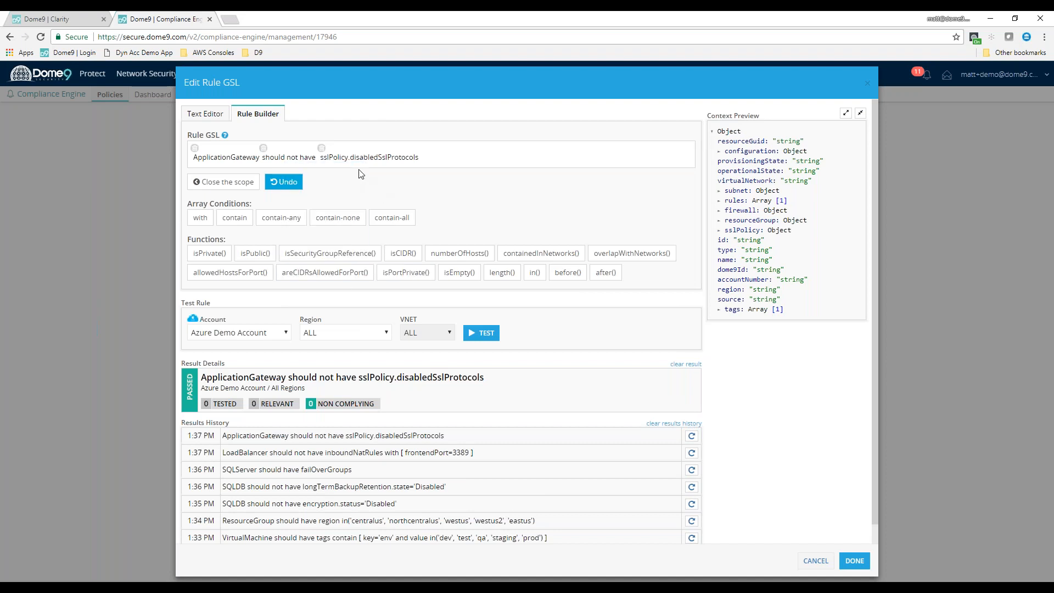
Discard the ApplicationGateway rule and begin one stating that an Azure Subnet should not have securityGroup.inboundRules with a nested contain condition
{"action": "left_click", "coordinate": [231, 160]}
{"action": "left_click", "coordinate": [674, 152]}
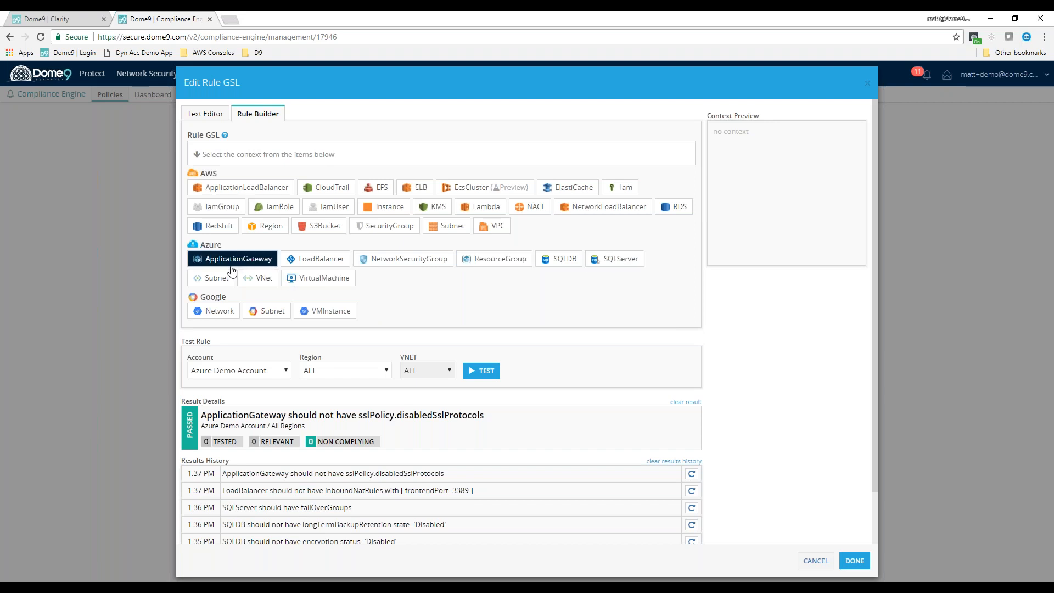
{"action": "left_click", "coordinate": [214, 279]}
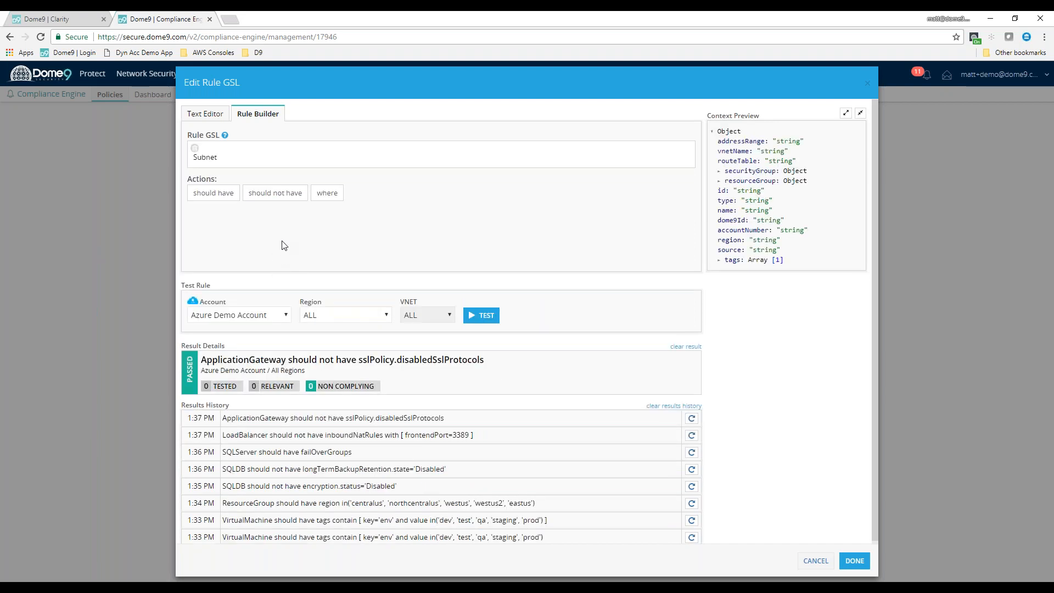
{"action": "left_click", "coordinate": [281, 196]}
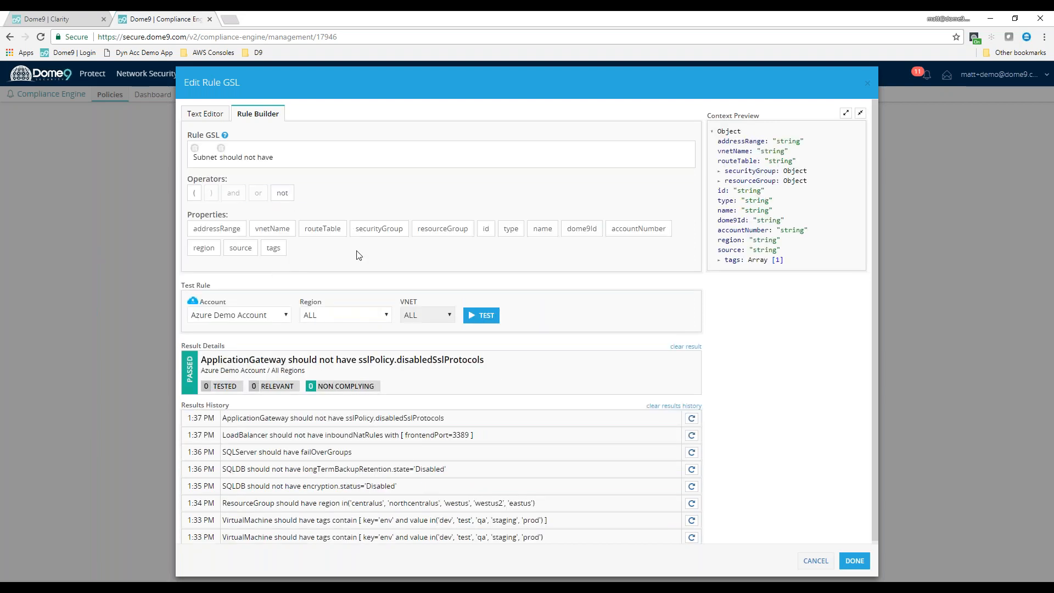
{"action": "left_click", "coordinate": [379, 233]}
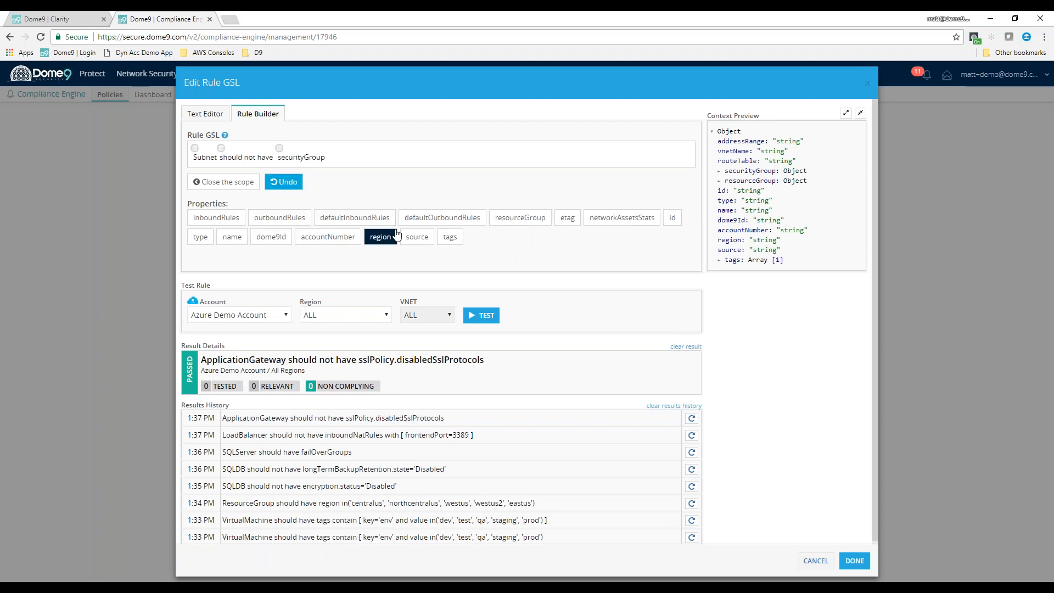
{"action": "left_click", "coordinate": [216, 218]}
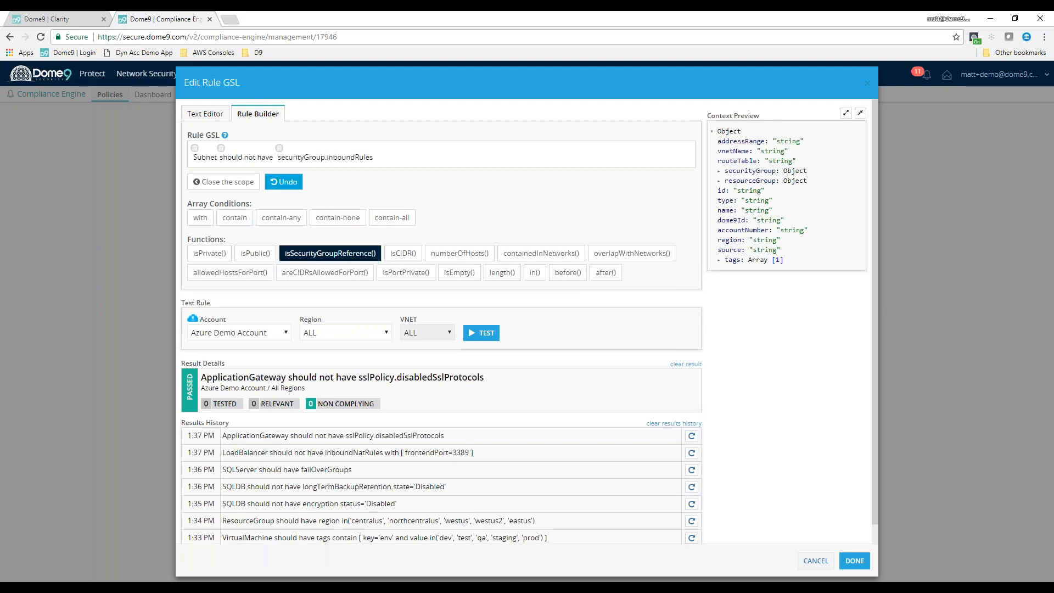
{"action": "left_click", "coordinate": [246, 220]}
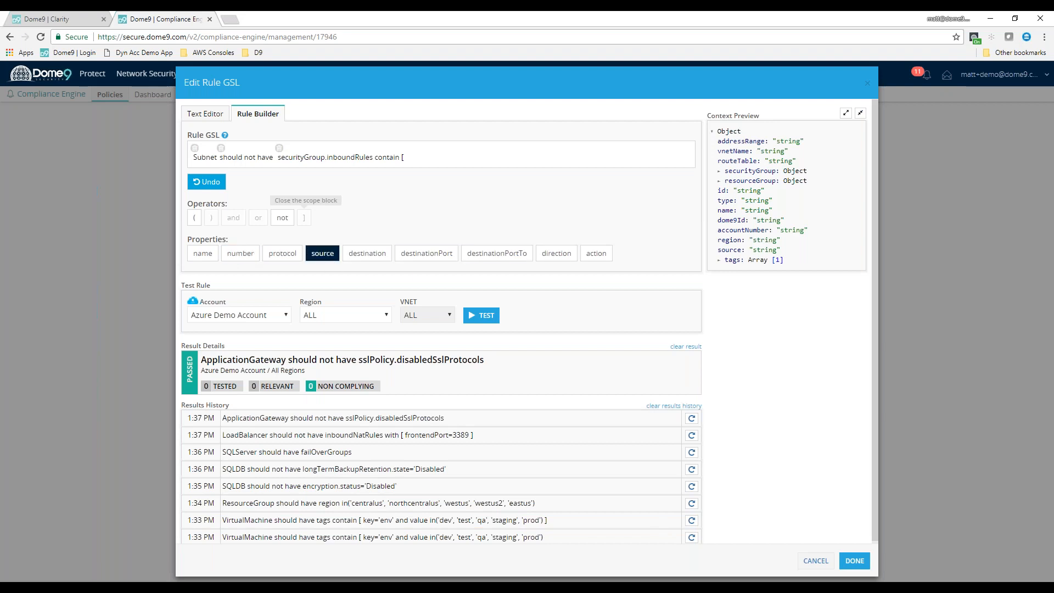
Set the inbound rules condition to source equal to 0.0.0.0/0 and close its scope block
{"action": "left_click", "coordinate": [323, 254]}
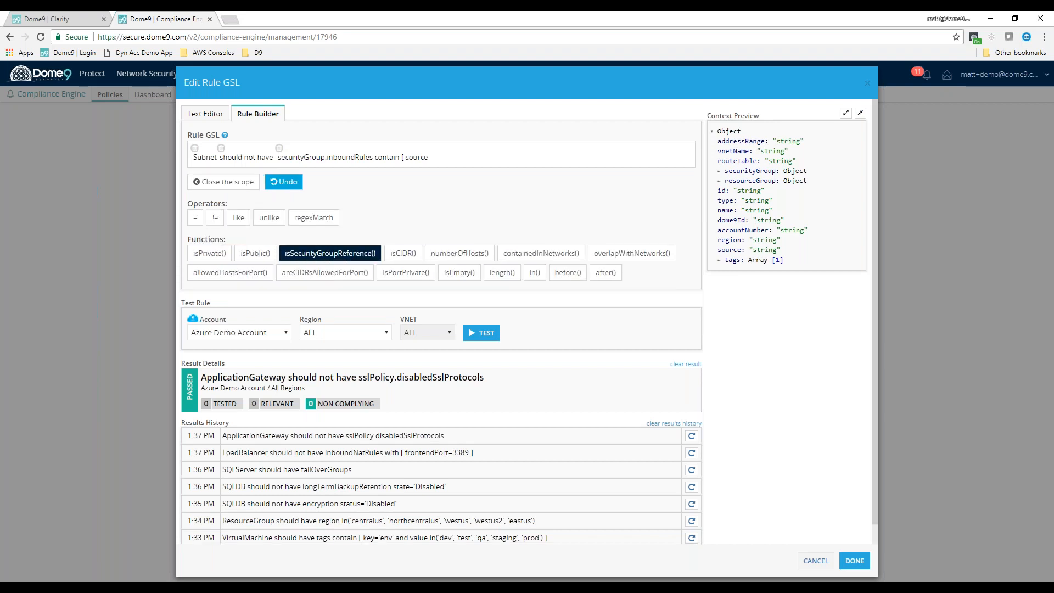
{"action": "left_click", "coordinate": [195, 217]}
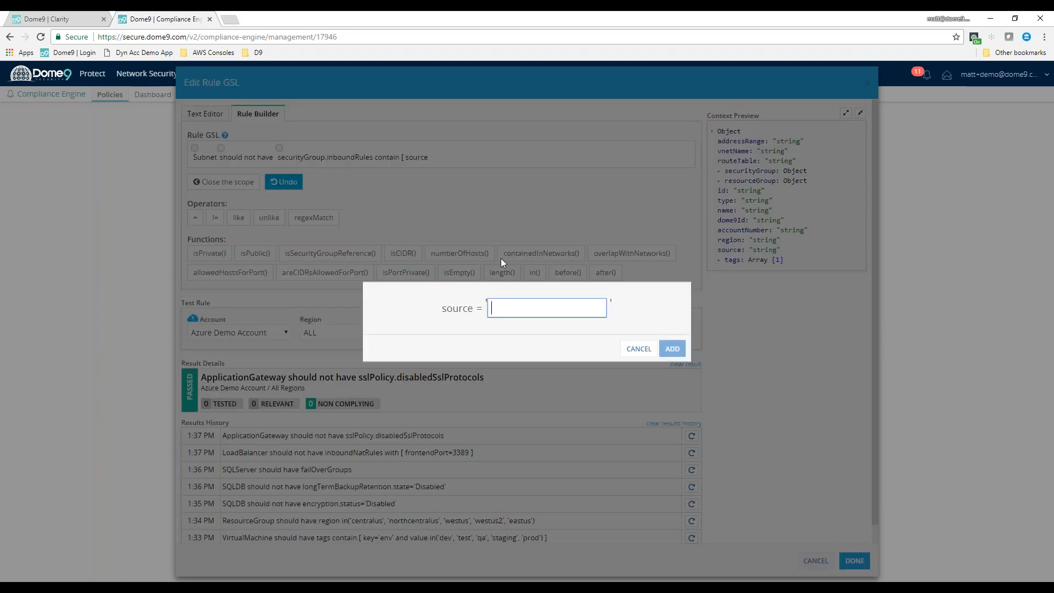
{"action": "type", "text": "0.0.0.0/0"}
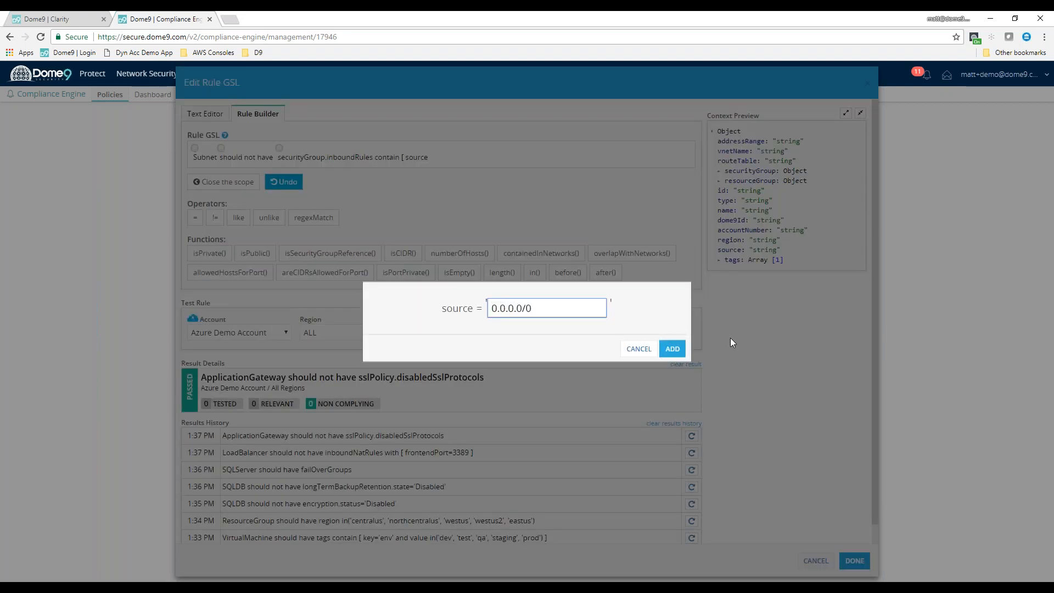
{"action": "left_click", "coordinate": [680, 340]}
Test the Subnet inbound source rule on the Azure Demo Account and check the tested, relevant and non-complying counts
{"action": "left_click", "coordinate": [481, 324]}
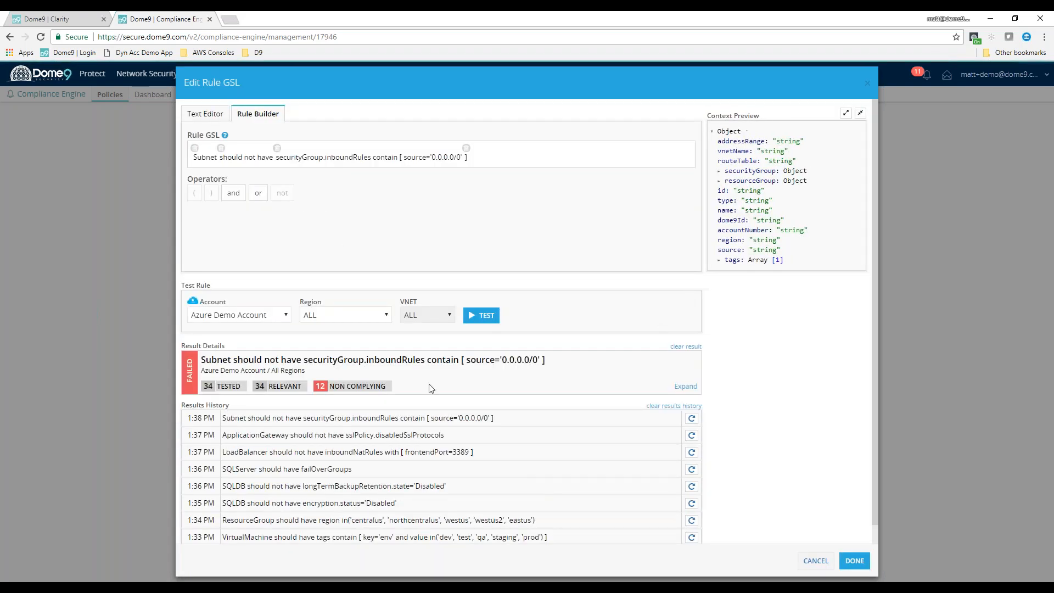
{"action": "left_click_drag", "start_coordinate": [202, 384], "coordinate": [299, 380]}
{"action": "left_click", "coordinate": [297, 378]}
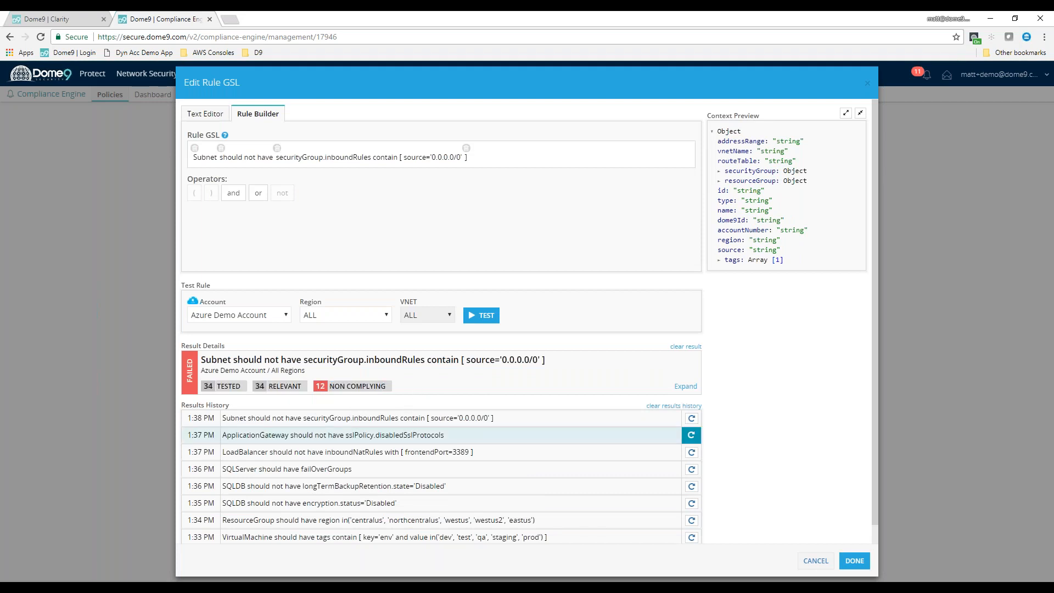
{"action": "left_click_drag", "start_coordinate": [284, 386], "coordinate": [249, 387]}
{"action": "left_click", "coordinate": [321, 395]}
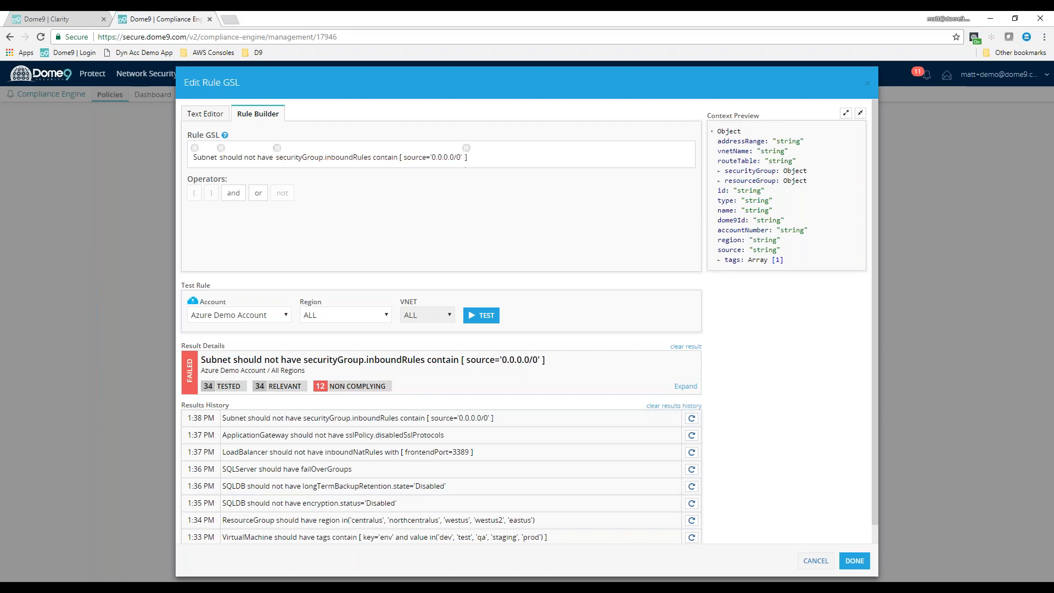
Discard the Subnet rule from the rule builder and switch to the slide presentation
{"action": "left_click", "coordinate": [194, 148]}
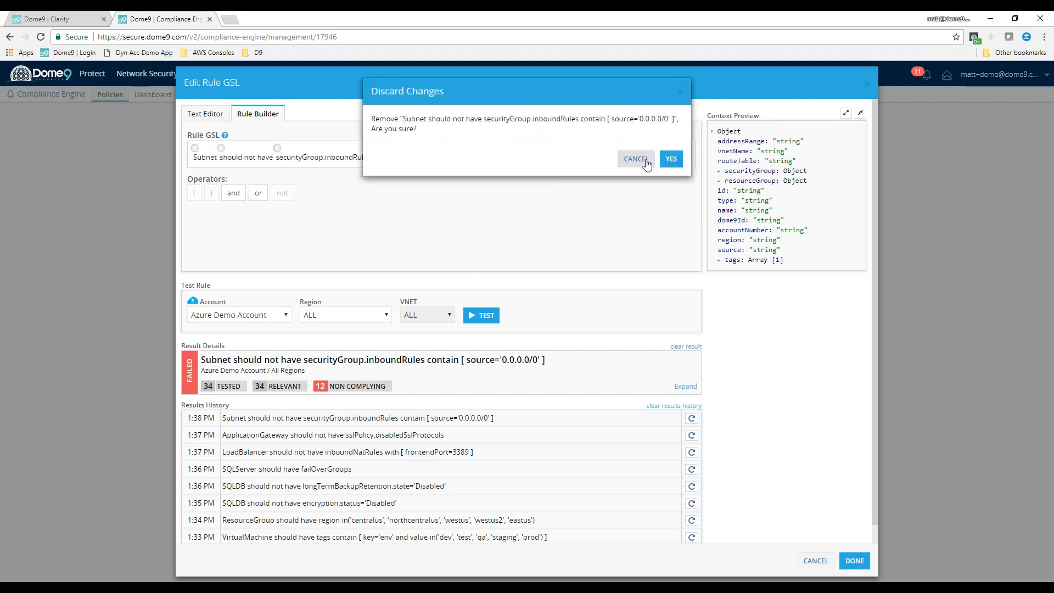
{"action": "left_click", "coordinate": [670, 158]}
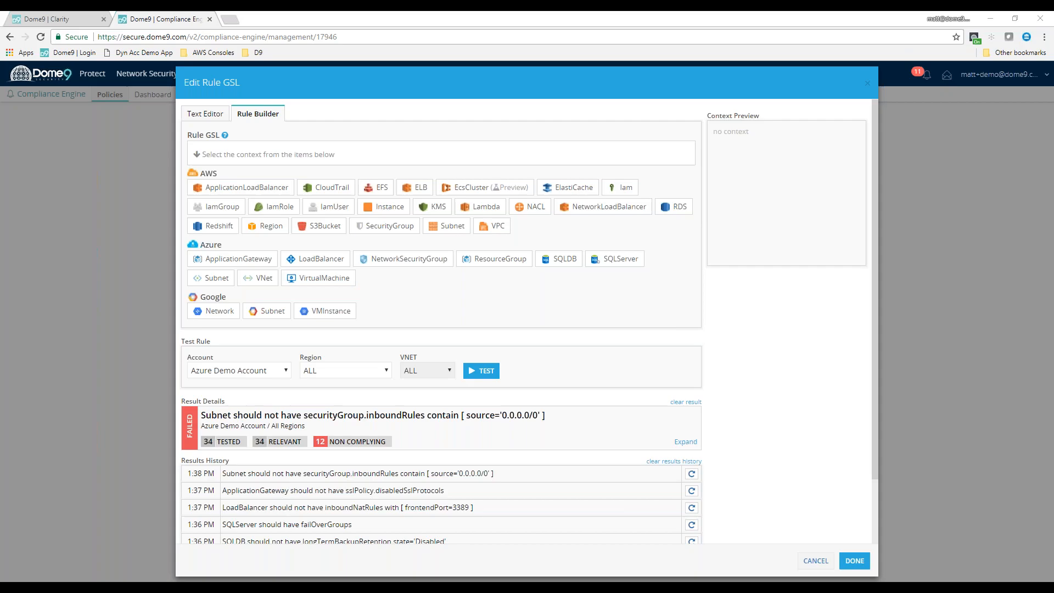
{"action": "key", "text": "alt+Tab"}
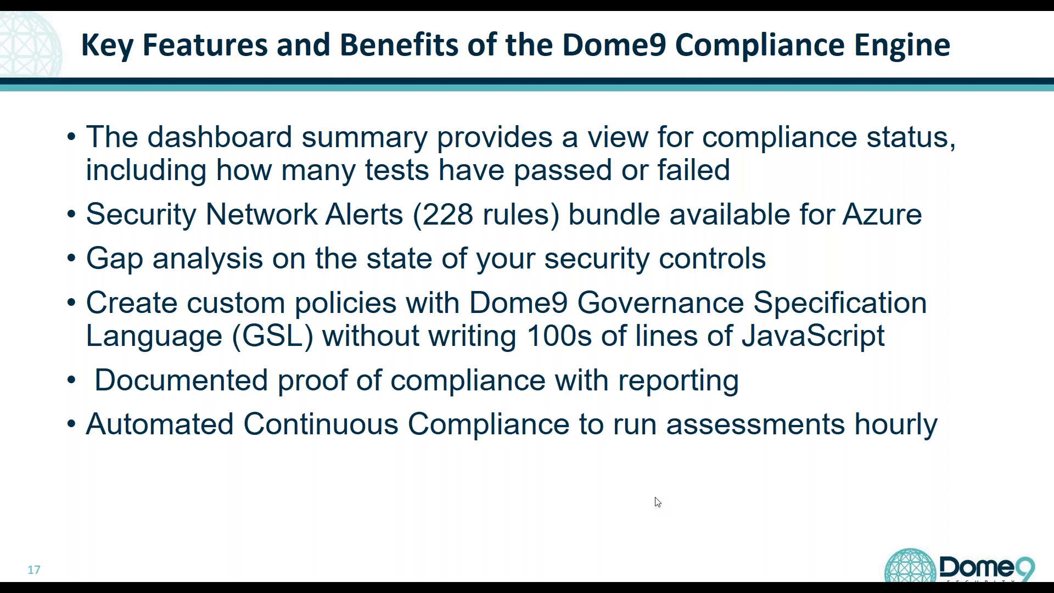
{"action": "left_click", "coordinate": [655, 498]}
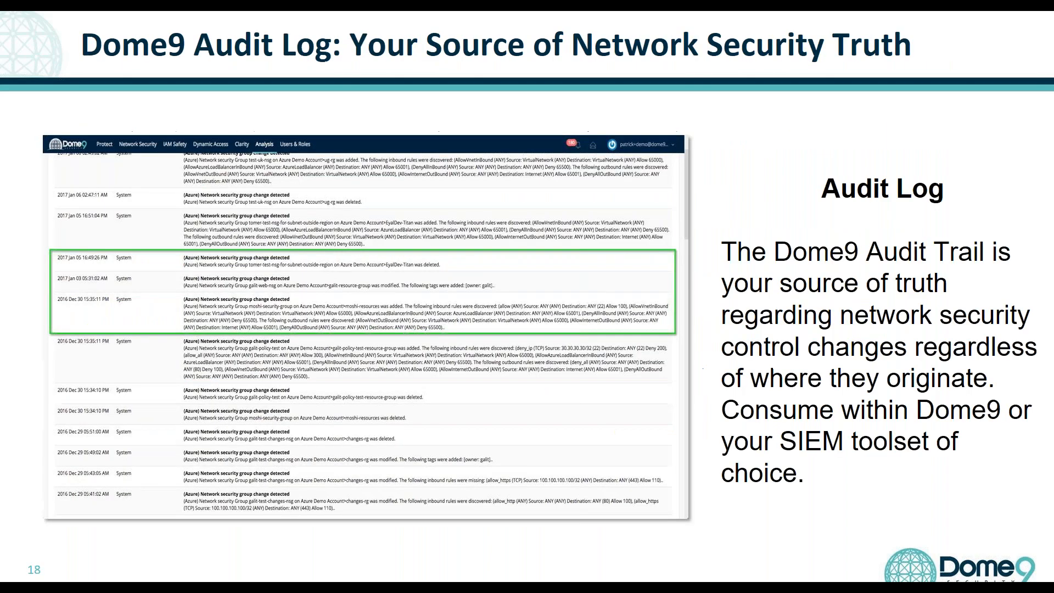
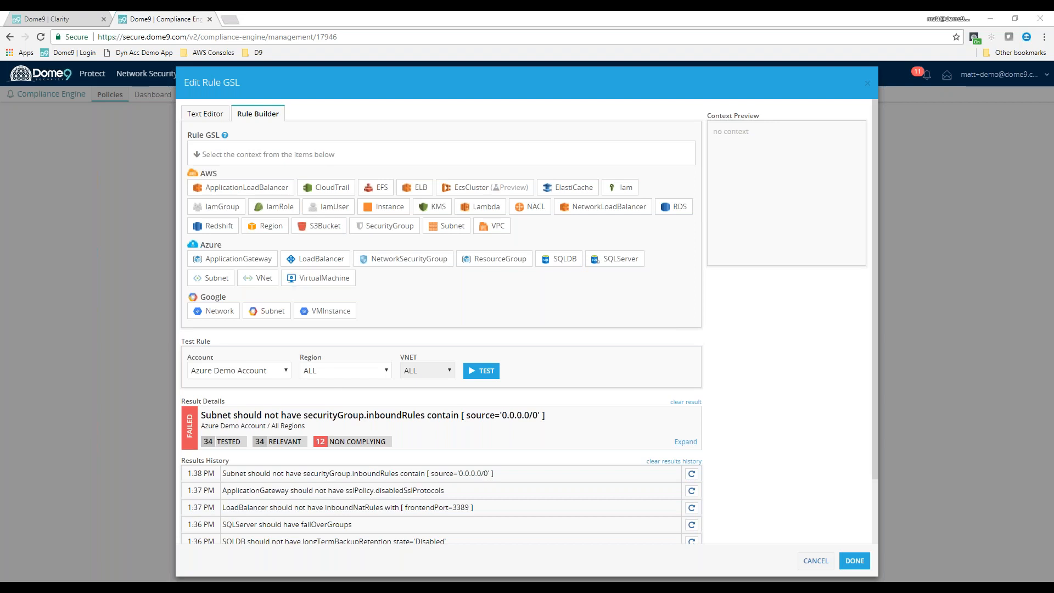
Reopen the rule builder and begin a rule stating that an Azure NetworkSecurityGroup should have networkAssetsStats with a nested contain-any condition
{"action": "left_click", "coordinate": [815, 561]}
{"action": "left_click", "coordinate": [481, 228]}
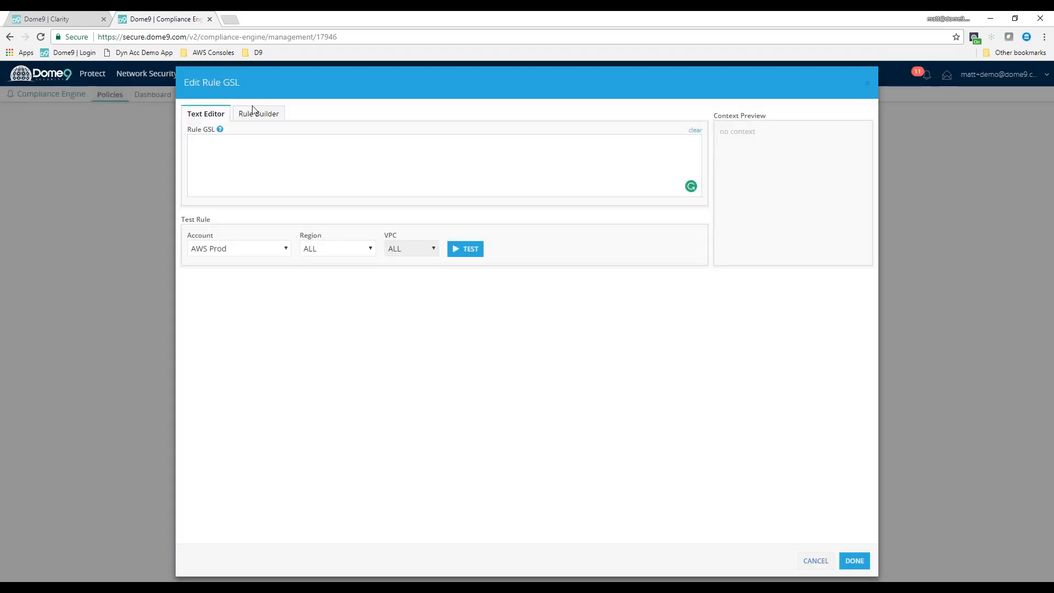
{"action": "left_click", "coordinate": [256, 112]}
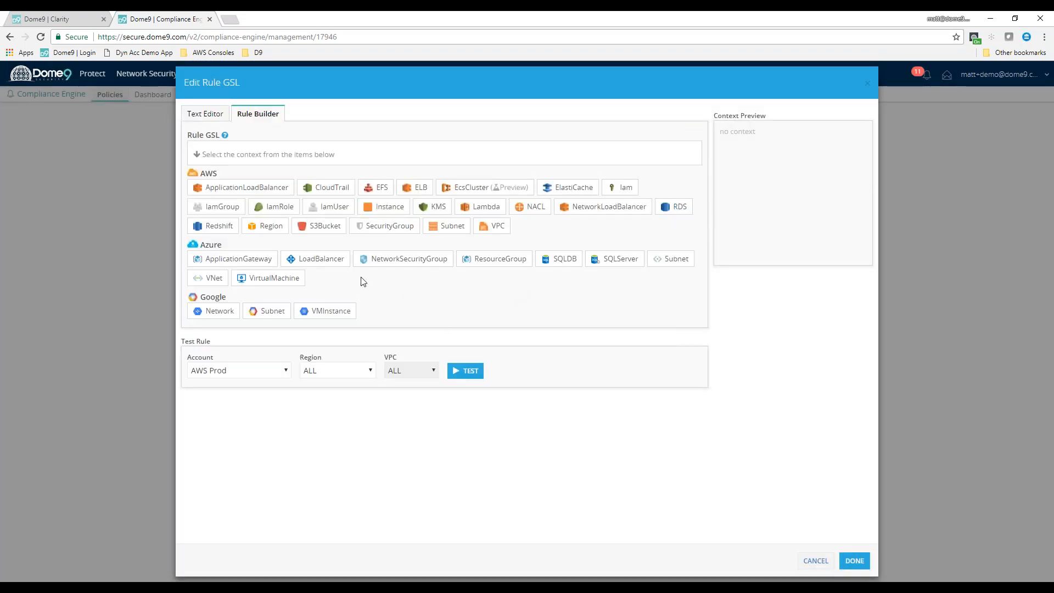
{"action": "left_click", "coordinate": [420, 260]}
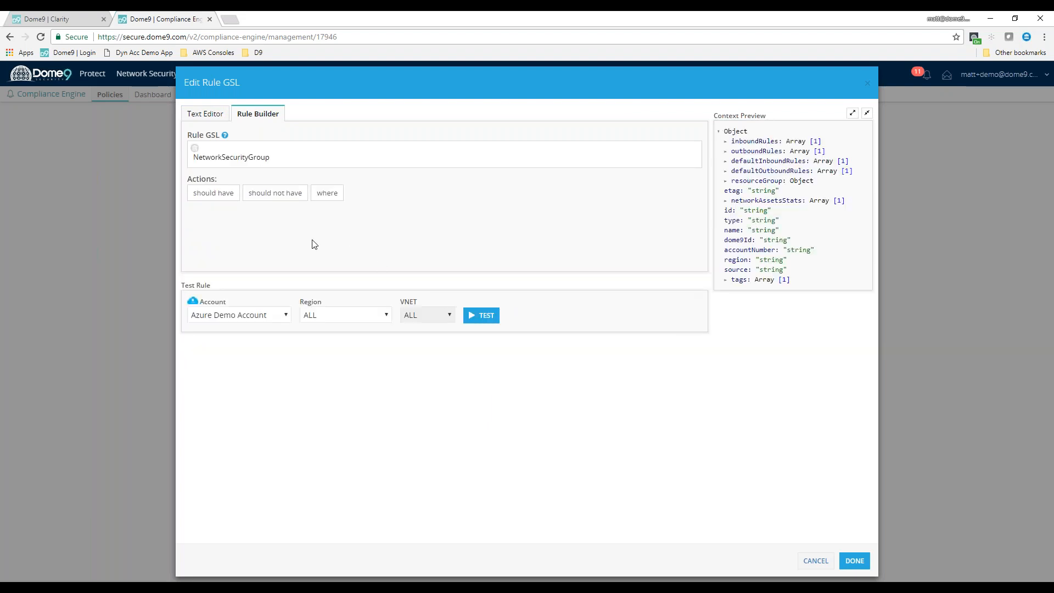
{"action": "left_click", "coordinate": [221, 194]}
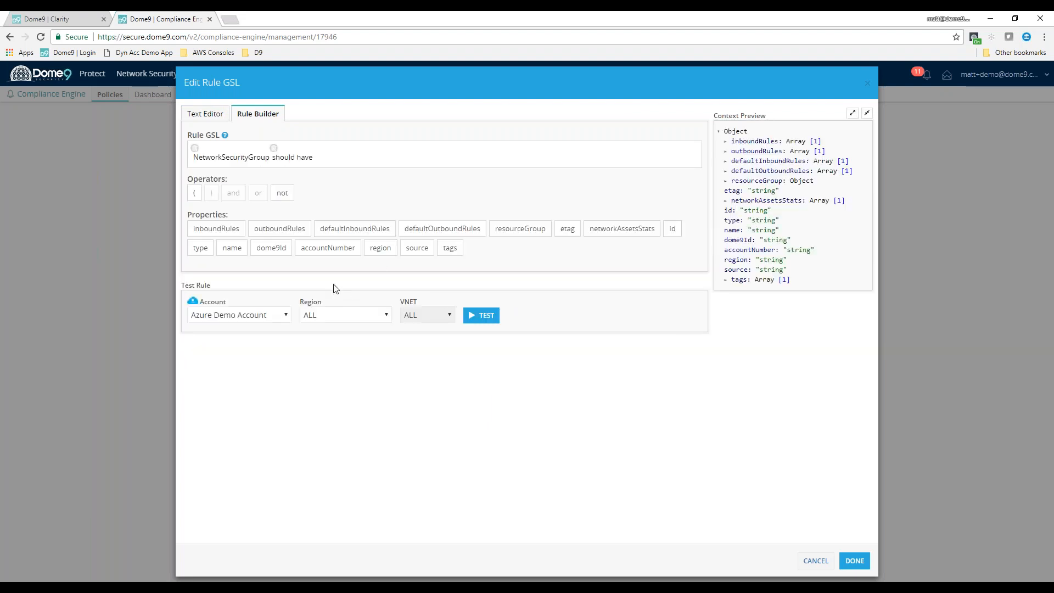
{"action": "left_click", "coordinate": [622, 229]}
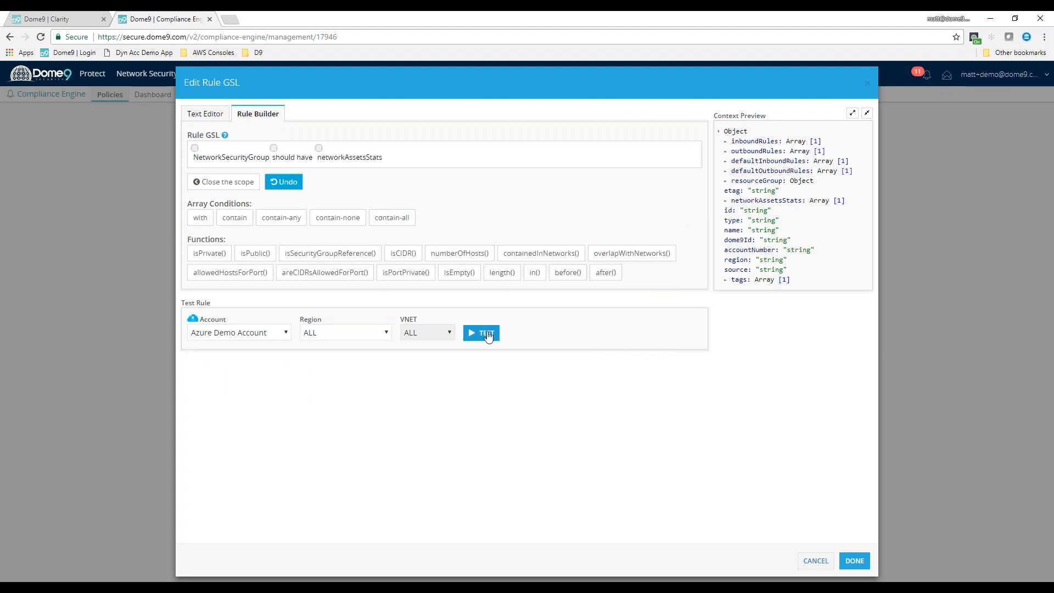
{"action": "left_click", "coordinate": [487, 335]}
{"action": "left_click", "coordinate": [276, 220]}
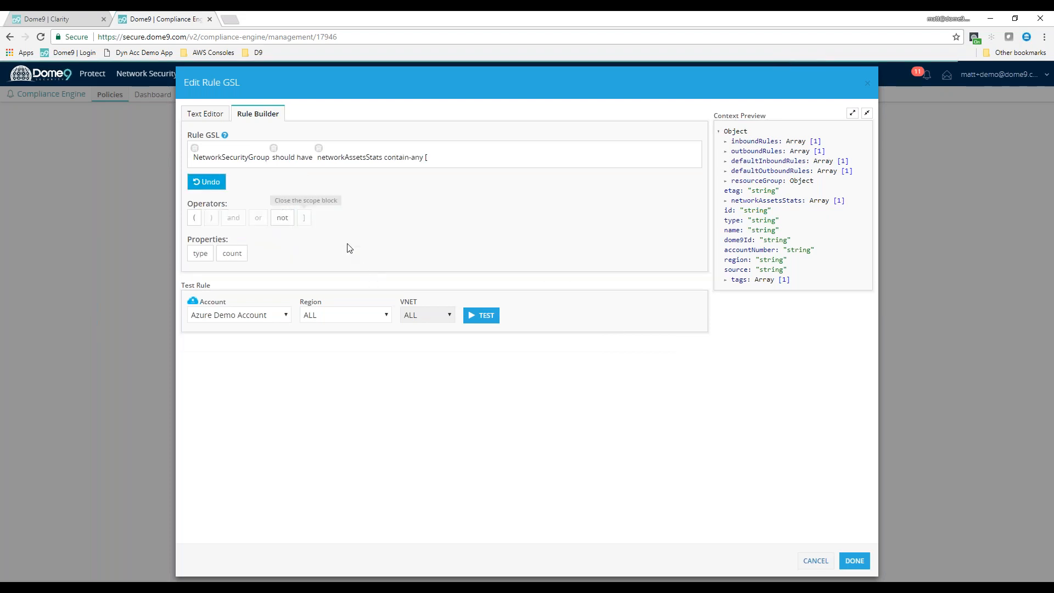
Set the networkAssetsStats condition to count greater than 0 and close its scope block
{"action": "left_click", "coordinate": [232, 253]}
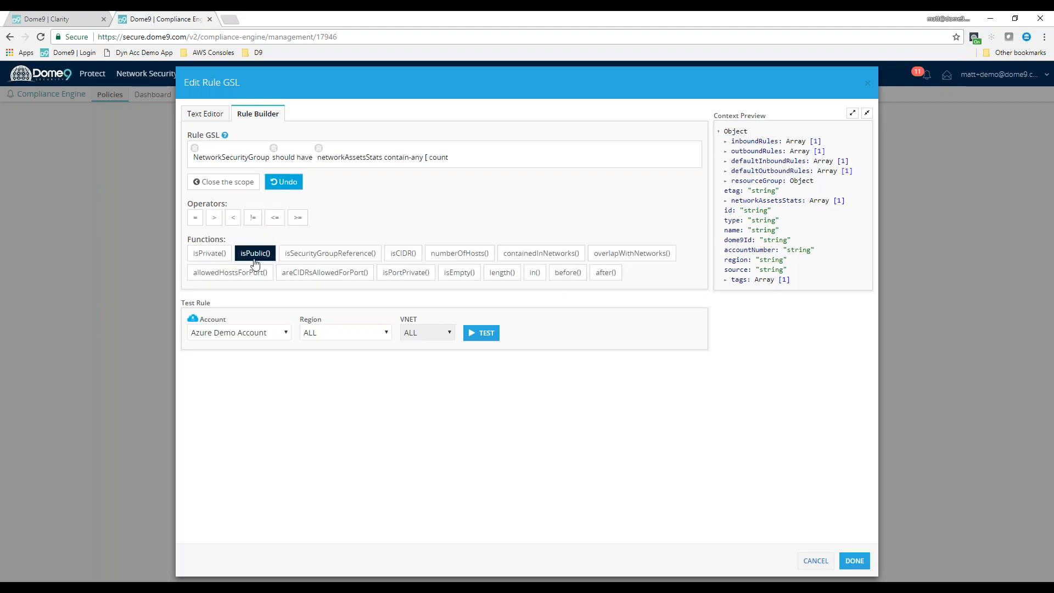
{"action": "left_click", "coordinate": [214, 218]}
{"action": "type", "text": "0"}
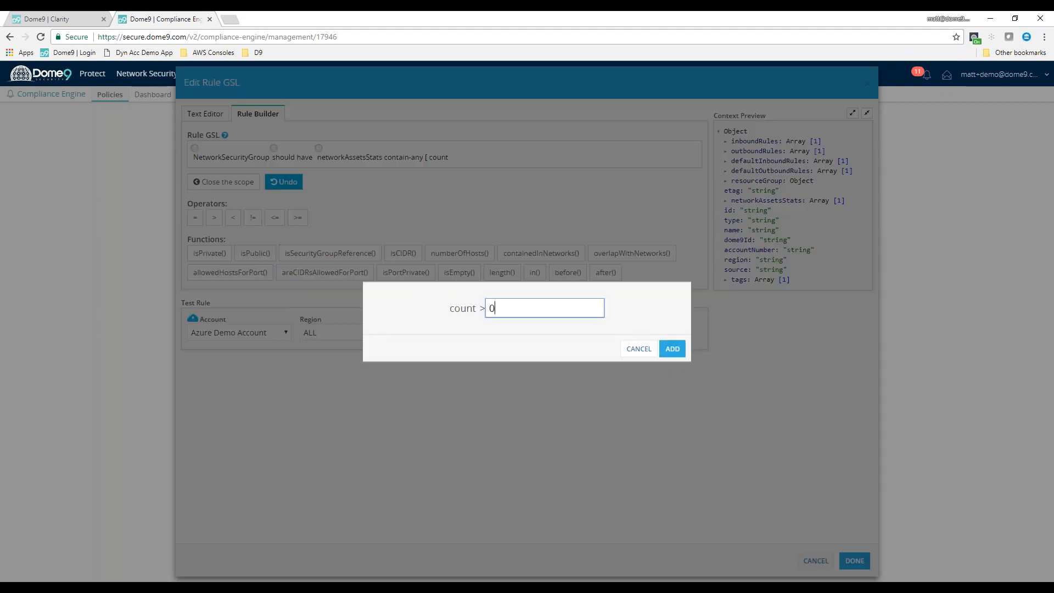
{"action": "left_click", "coordinate": [672, 348]}
{"action": "left_click", "coordinate": [303, 193]}
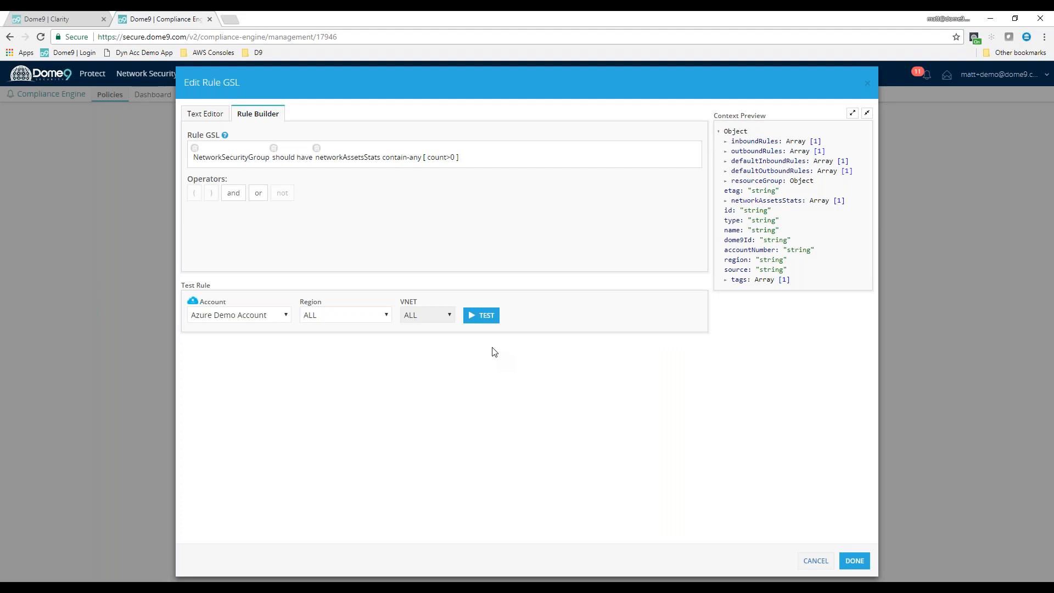
Test the NetworkSecurityGroup asset count rule on the Azure Demo Account and check the number of non-complying groups
{"action": "left_click", "coordinate": [484, 323]}
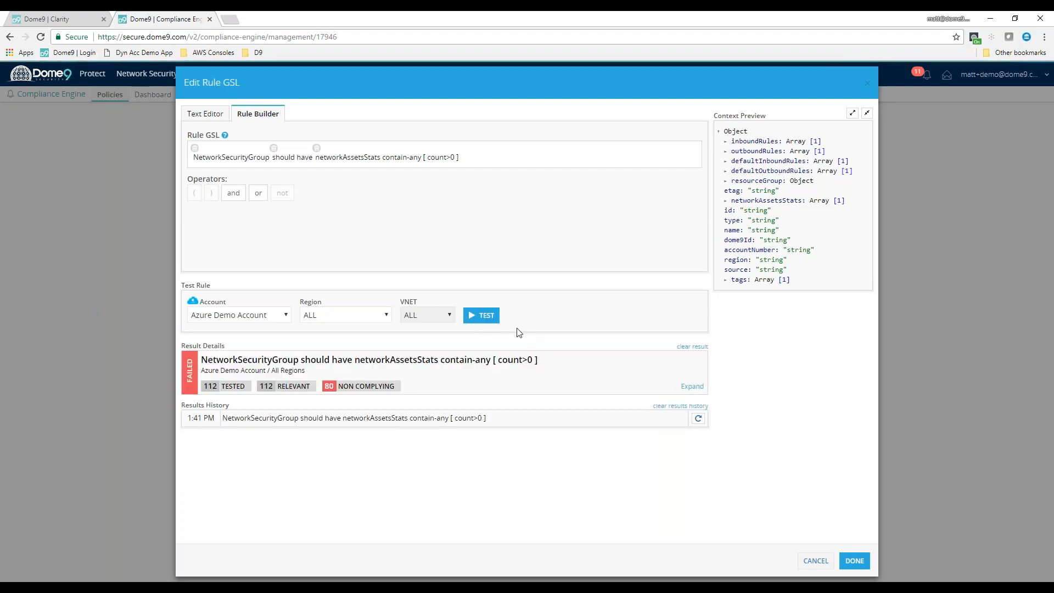
{"action": "left_click_drag", "start_coordinate": [338, 386], "coordinate": [374, 388]}
{"action": "left_click", "coordinate": [461, 412]}
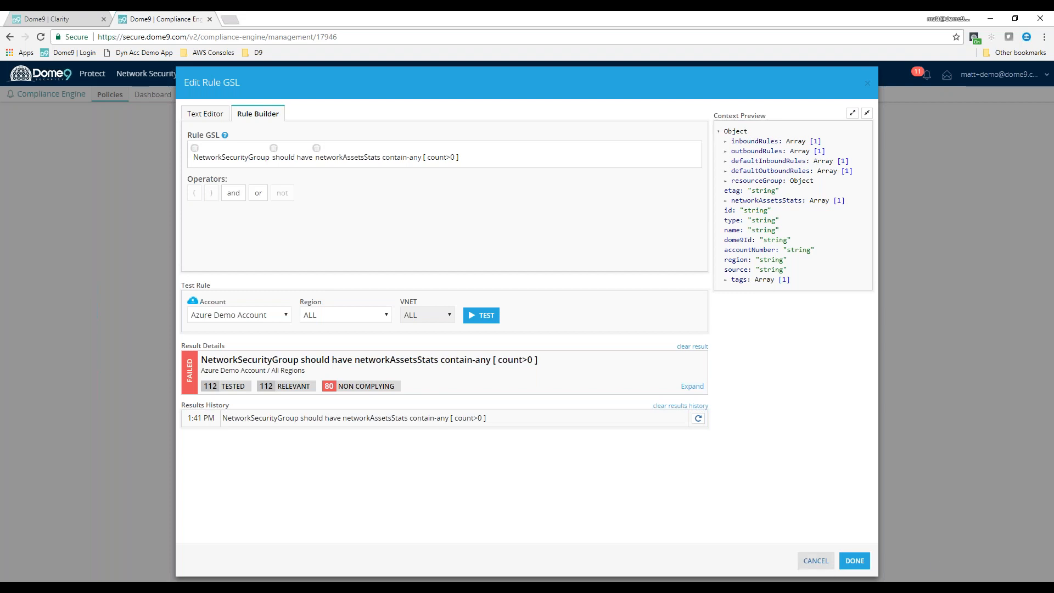
Discard the NetworkSecurityGroup rule and go to the Security Groups page under Network Security
{"action": "left_click", "coordinate": [816, 560]}
{"action": "mouse_move", "coordinate": [146, 74]}
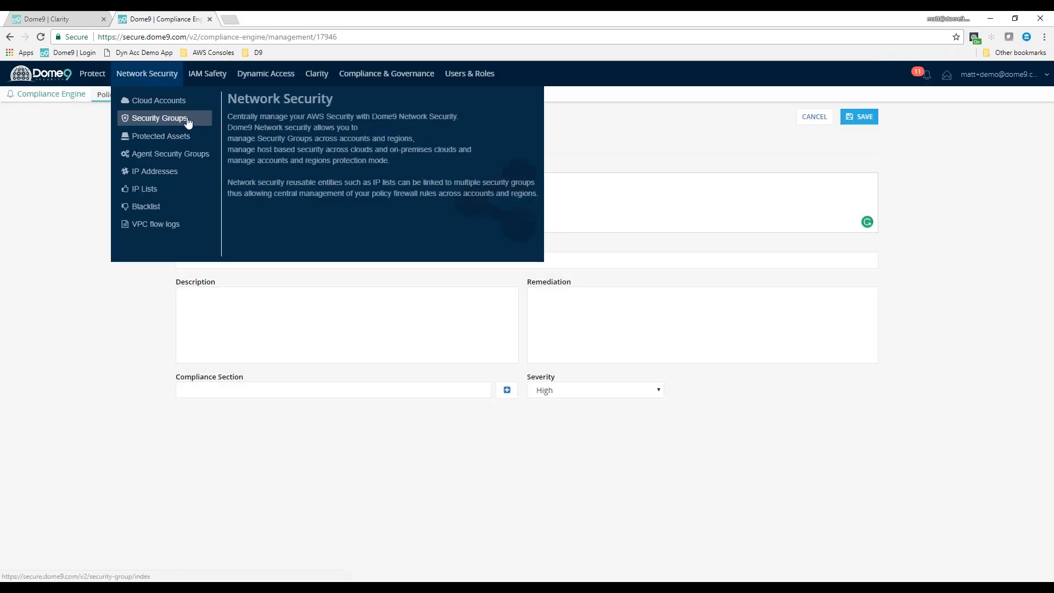
{"action": "left_click", "coordinate": [426, 195]}
{"action": "mouse_move", "coordinate": [171, 73]}
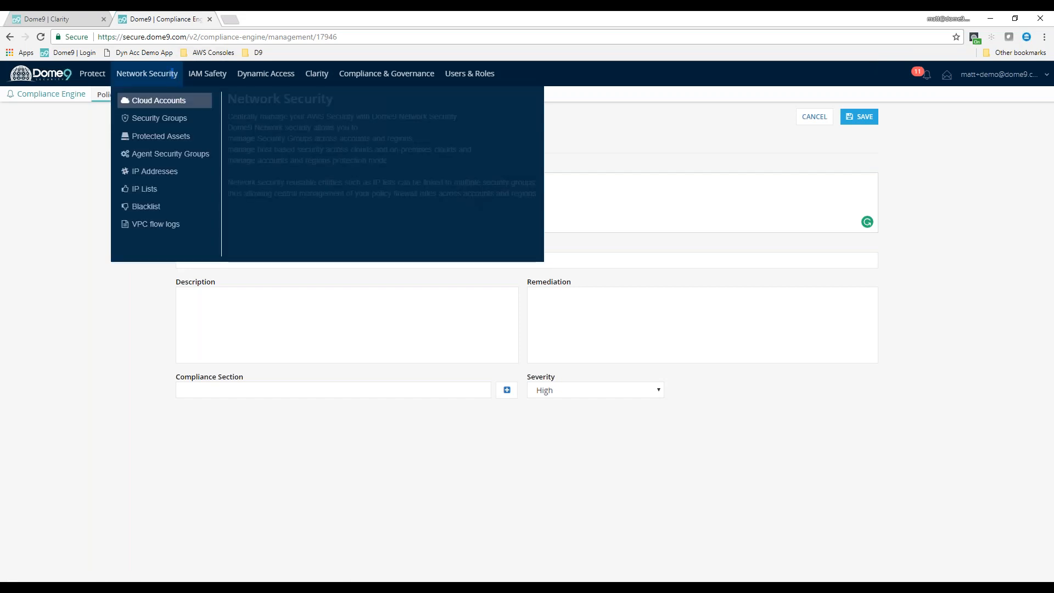
{"action": "left_click", "coordinate": [170, 128]}
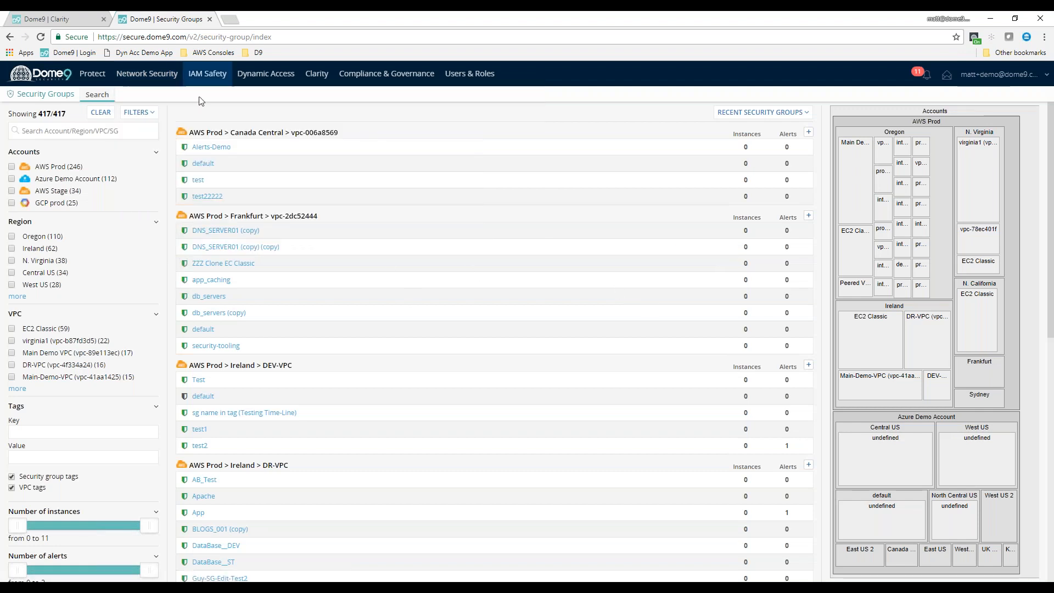
Filter the security groups to the Azure Demo Account and the Central US region
{"action": "left_click", "coordinate": [12, 179]}
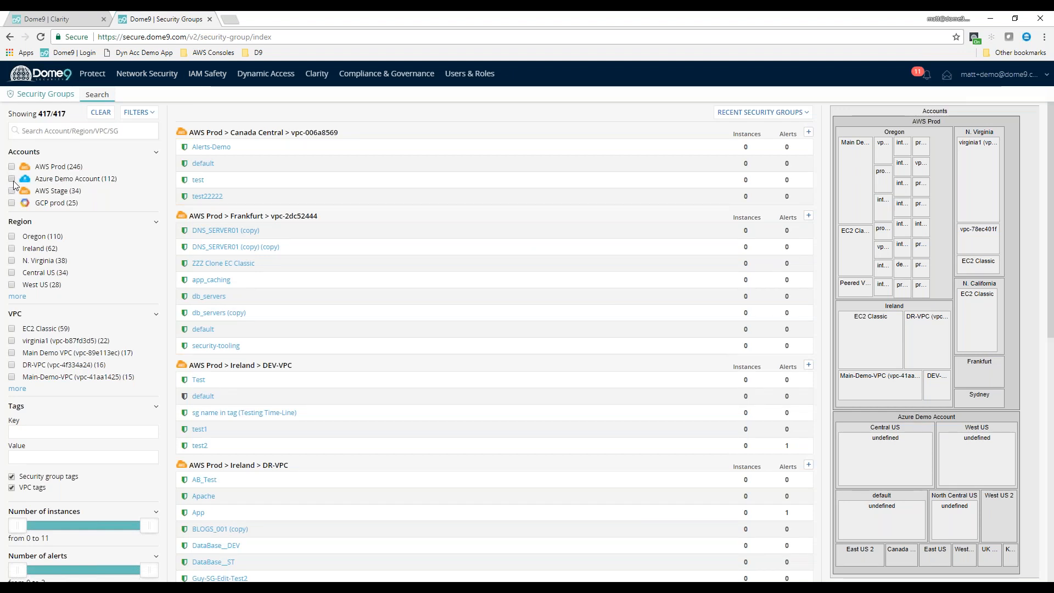
{"action": "scroll", "coordinate": [464, 384], "scroll_direction": "down", "scroll_amount": 7}
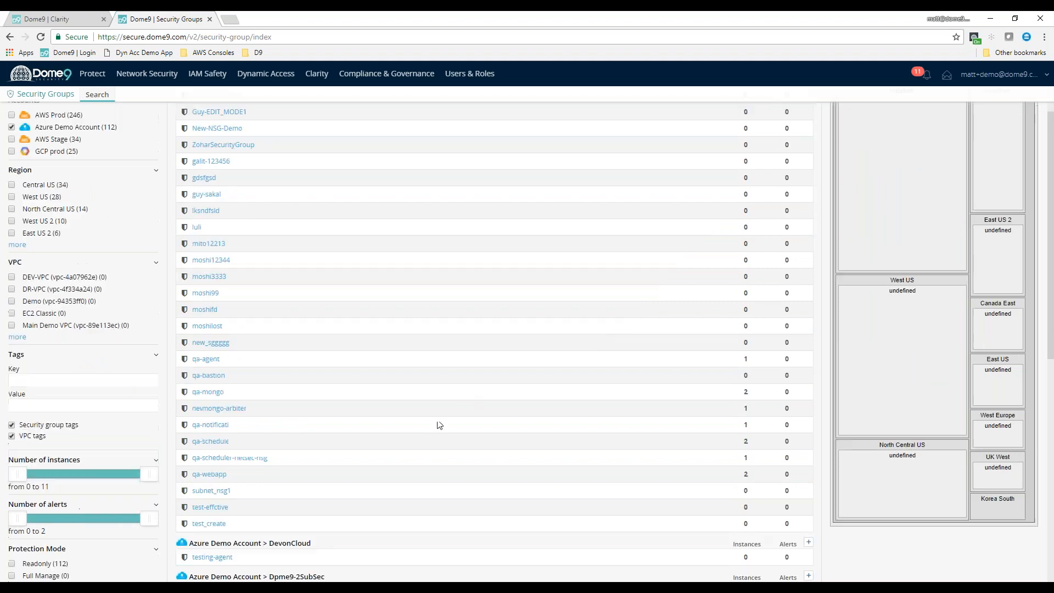
{"action": "scroll", "coordinate": [461, 440], "scroll_direction": "down", "scroll_amount": 7}
{"action": "scroll", "coordinate": [485, 490], "scroll_direction": "up", "scroll_amount": 7}
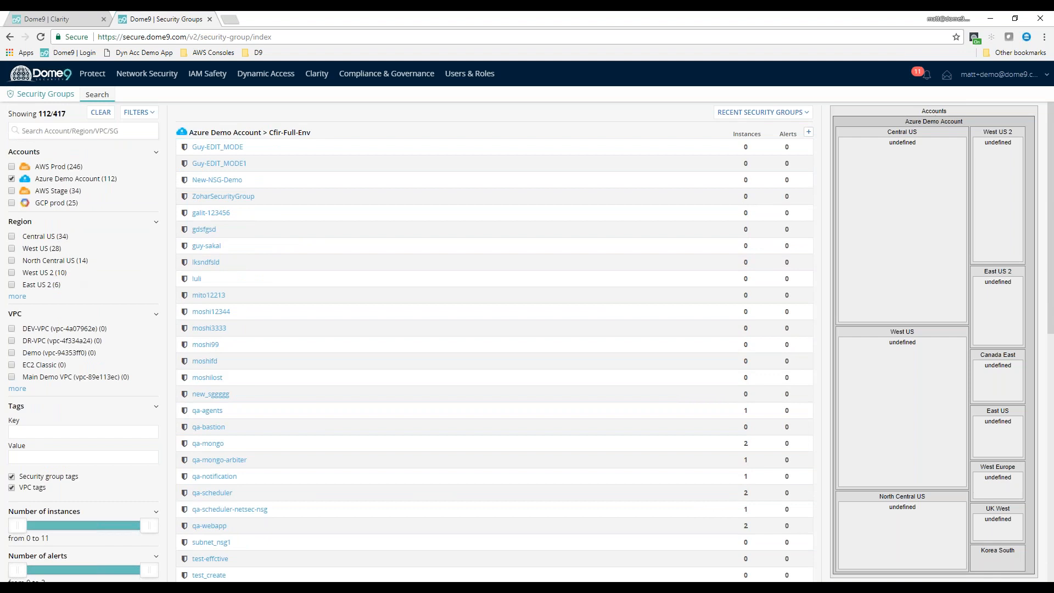
{"action": "left_click", "coordinate": [59, 237]}
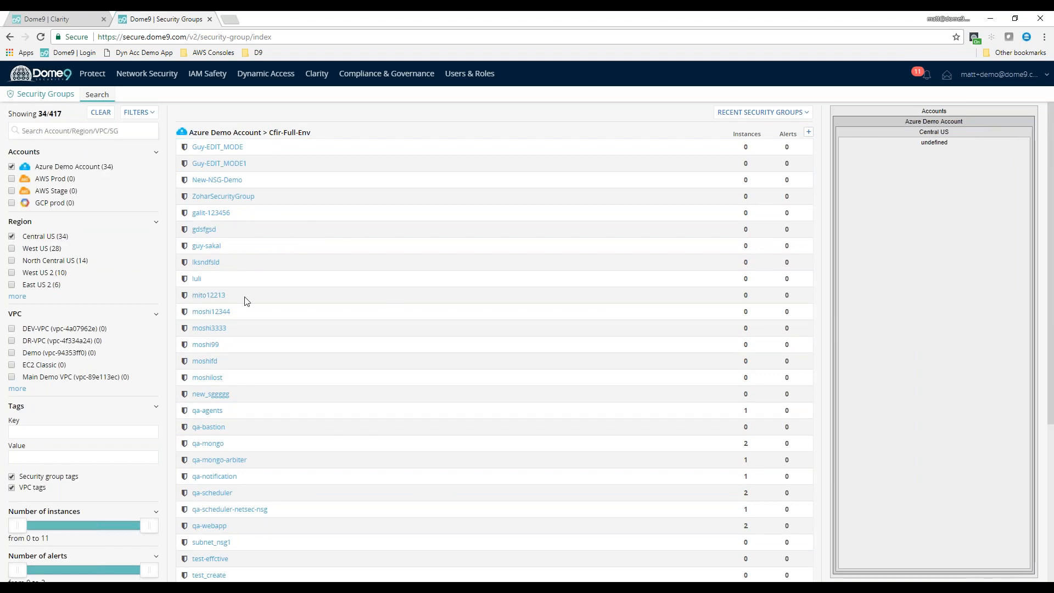
Browse the filtered groups, examine the inbound and outbound firewall rules of New-NSG-Demo, and return to the list
{"action": "scroll", "coordinate": [286, 296], "scroll_direction": "down", "scroll_amount": 1}
{"action": "scroll", "coordinate": [313, 198], "scroll_direction": "up", "scroll_amount": 1}
{"action": "scroll", "coordinate": [436, 400], "scroll_direction": "down", "scroll_amount": 4}
{"action": "scroll", "coordinate": [463, 391], "scroll_direction": "up", "scroll_amount": 5}
{"action": "left_click", "coordinate": [217, 180]}
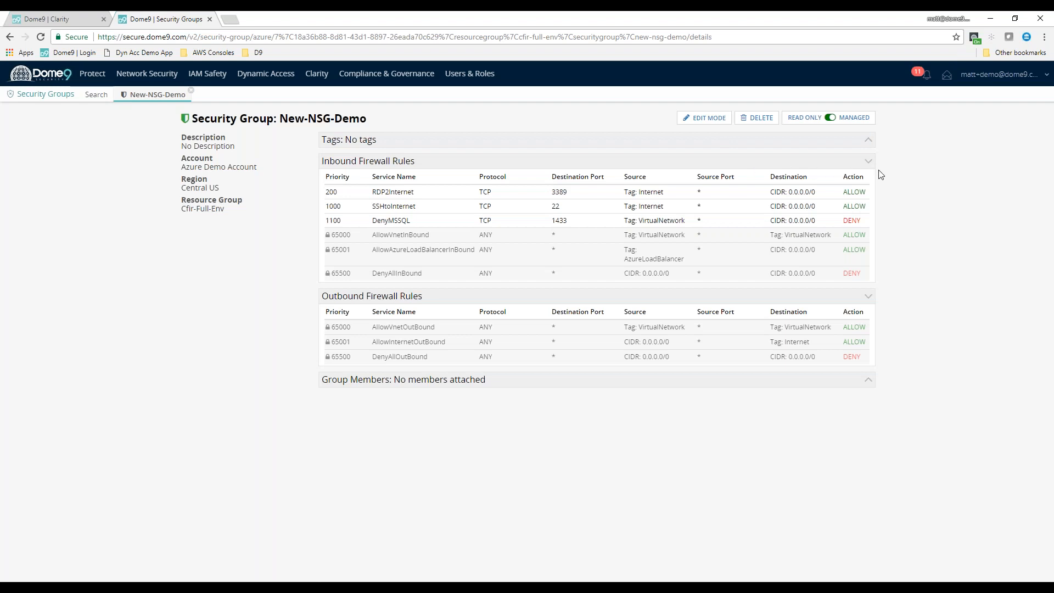
{"action": "left_click", "coordinate": [10, 37]}
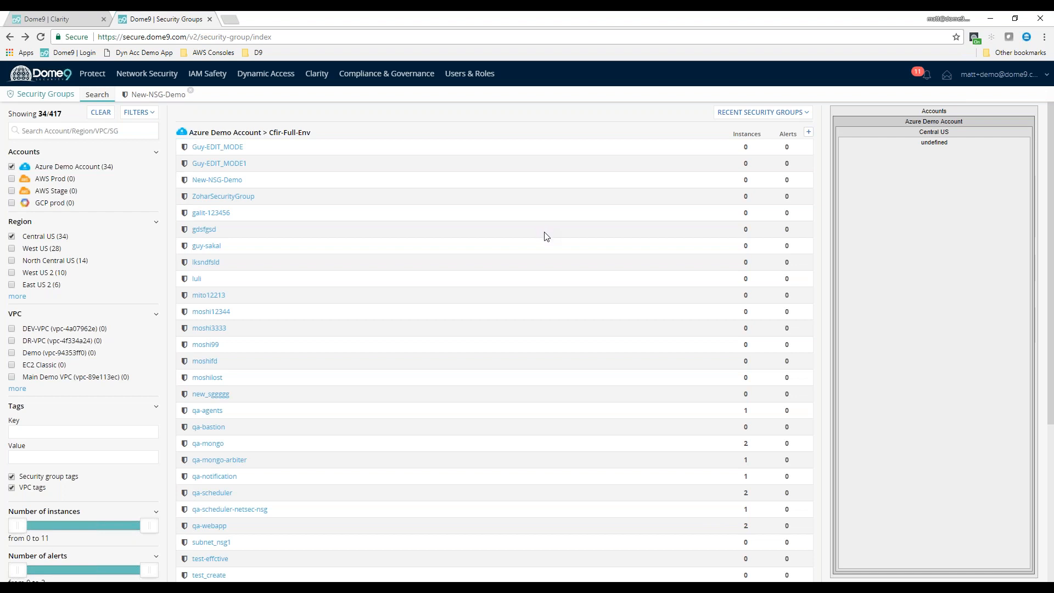
Put the EDIT_MODE1 security group in edit mode, examine the settings of its inbound ssh-3 rule, and discard the rule edit
{"action": "left_click", "coordinate": [220, 164]}
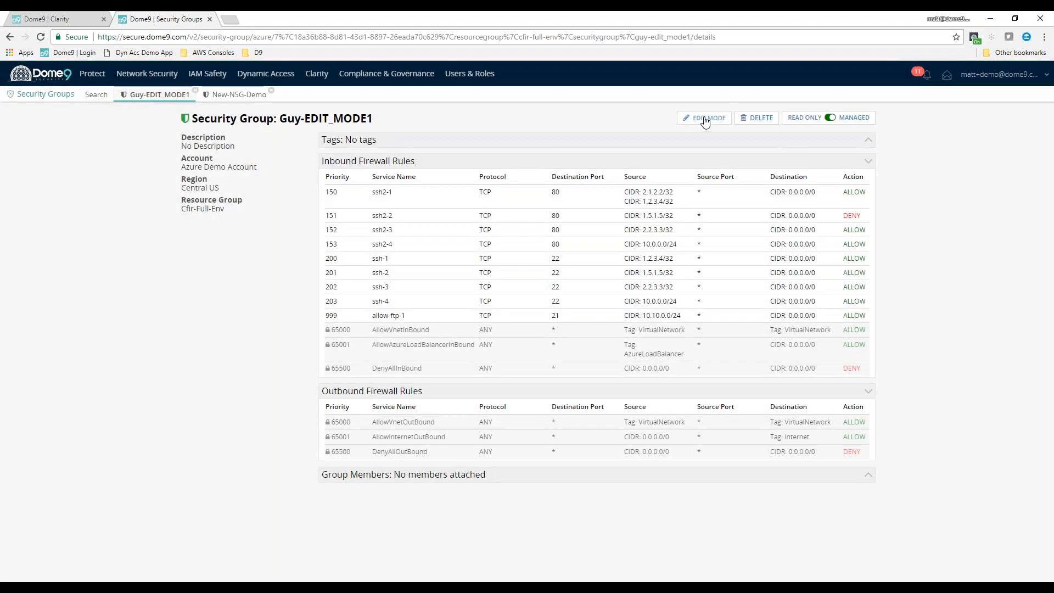
{"action": "left_click", "coordinate": [702, 120]}
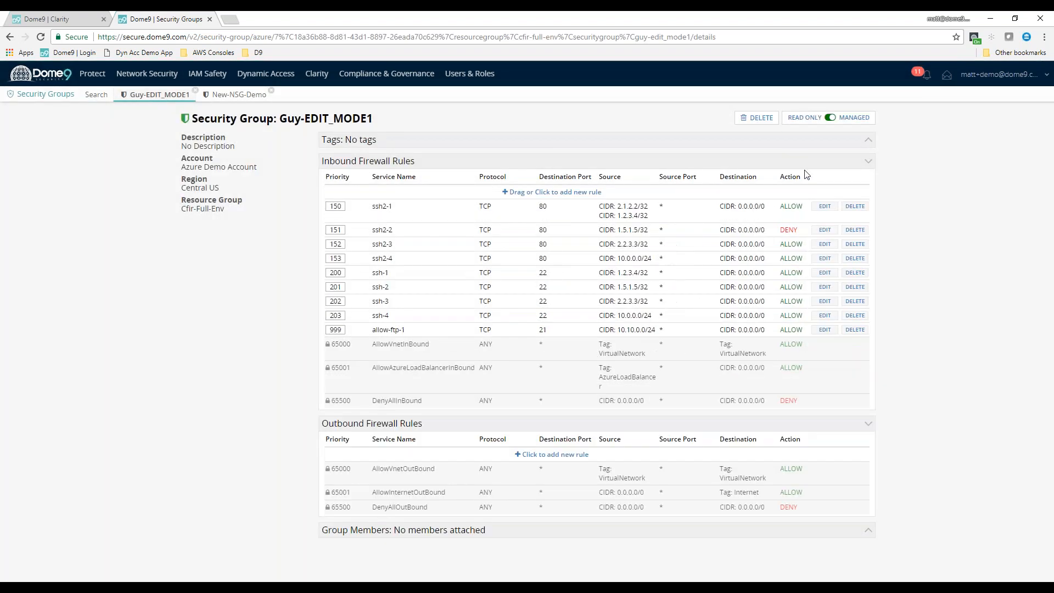
{"action": "left_click", "coordinate": [824, 301]}
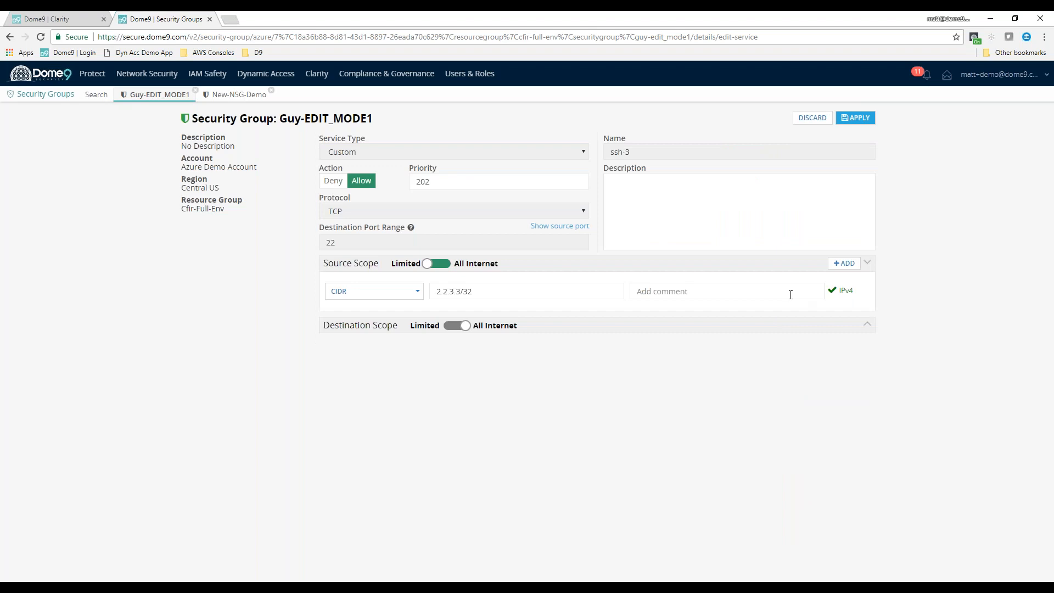
{"action": "left_click", "coordinate": [818, 117]}
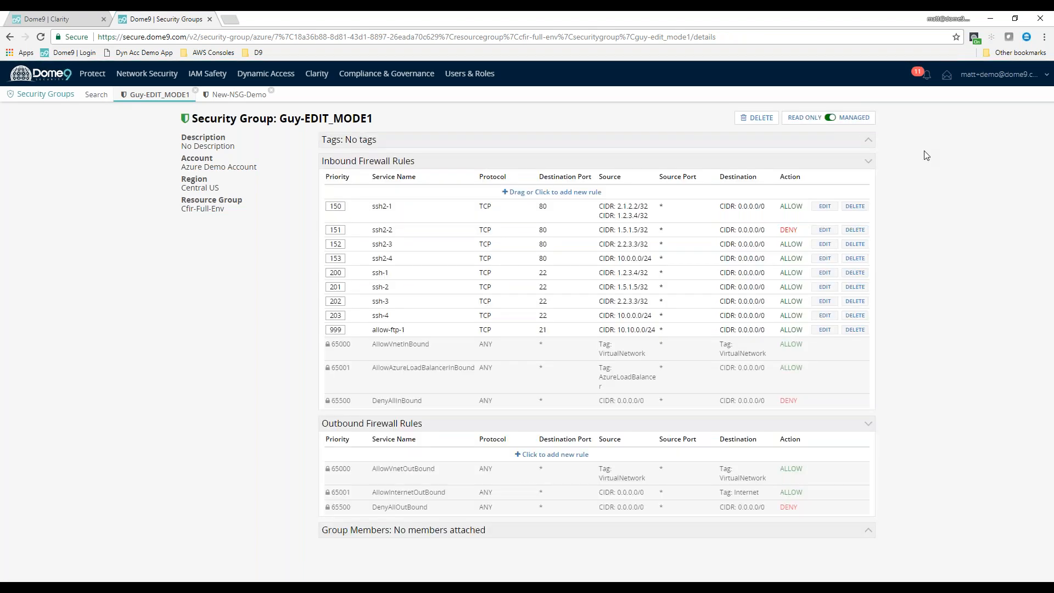